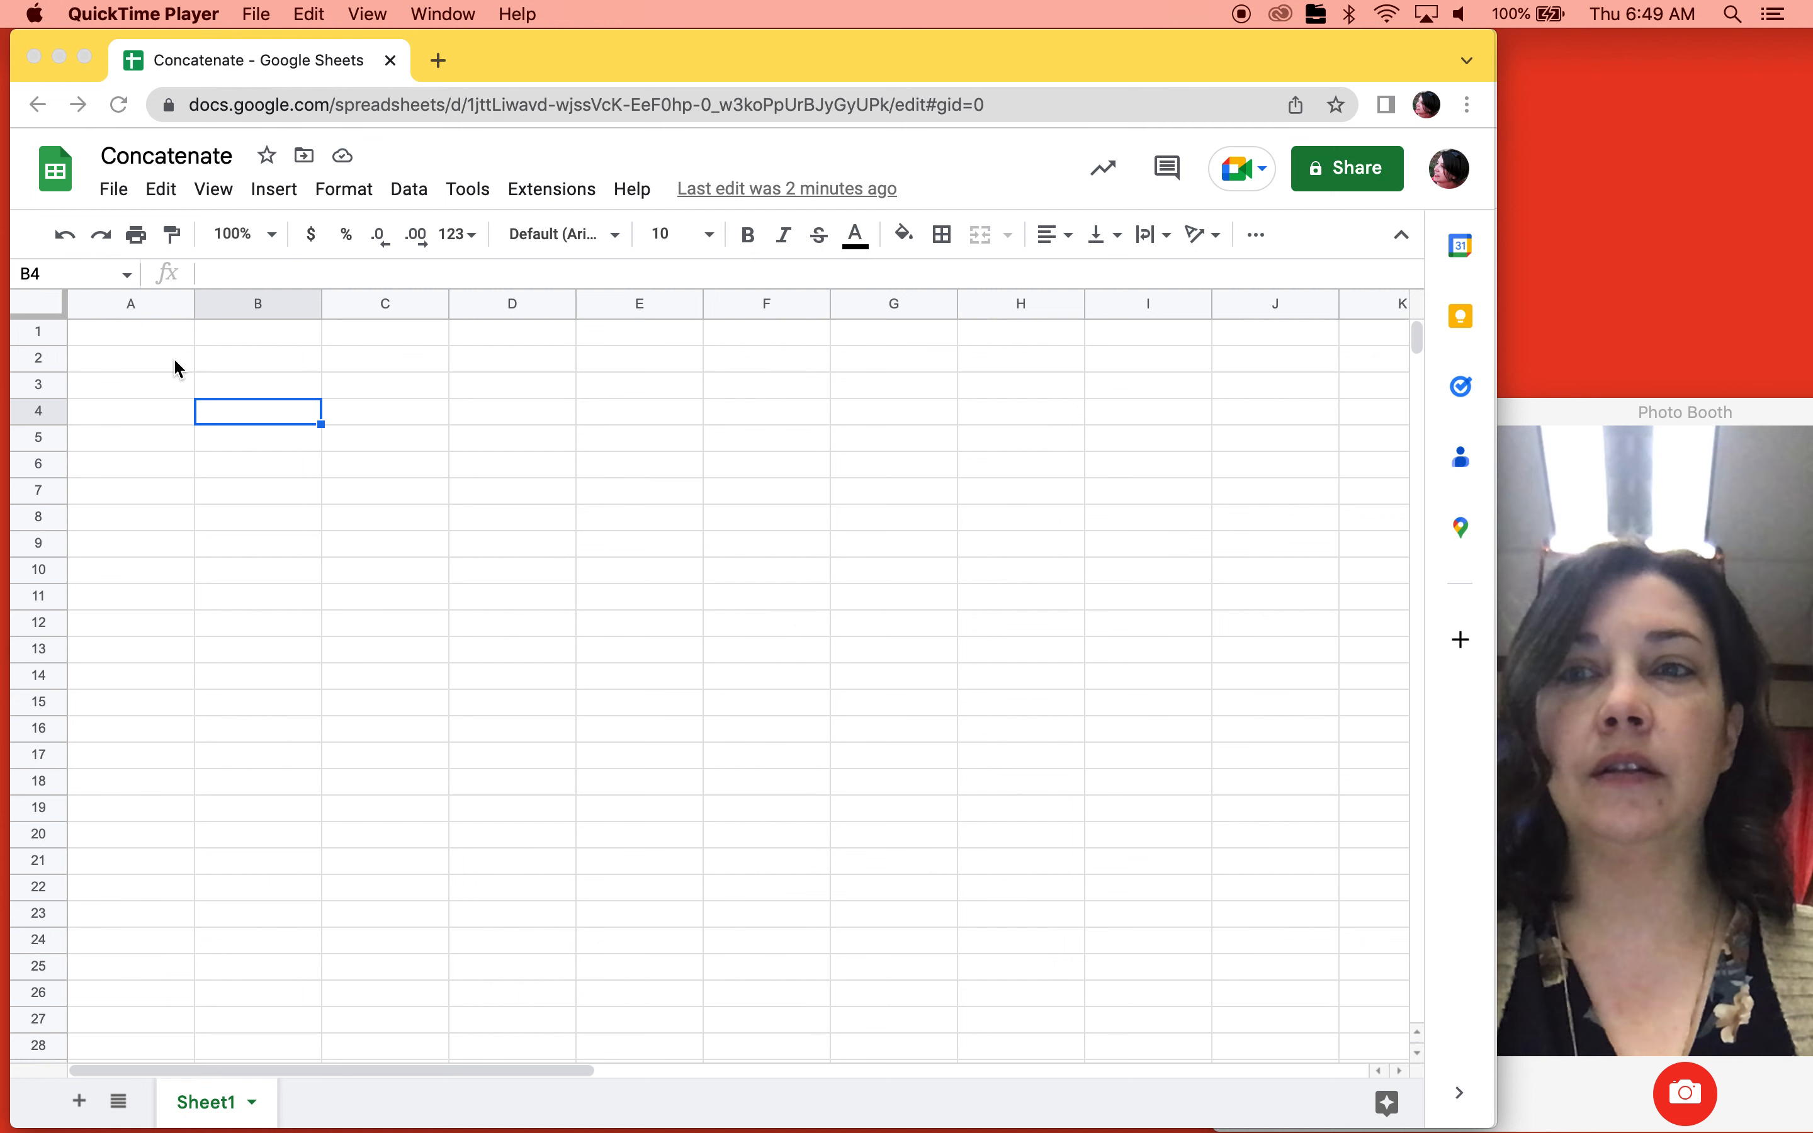
Enter the equation form ax+b=c in cell A1.
left_click(159, 330)
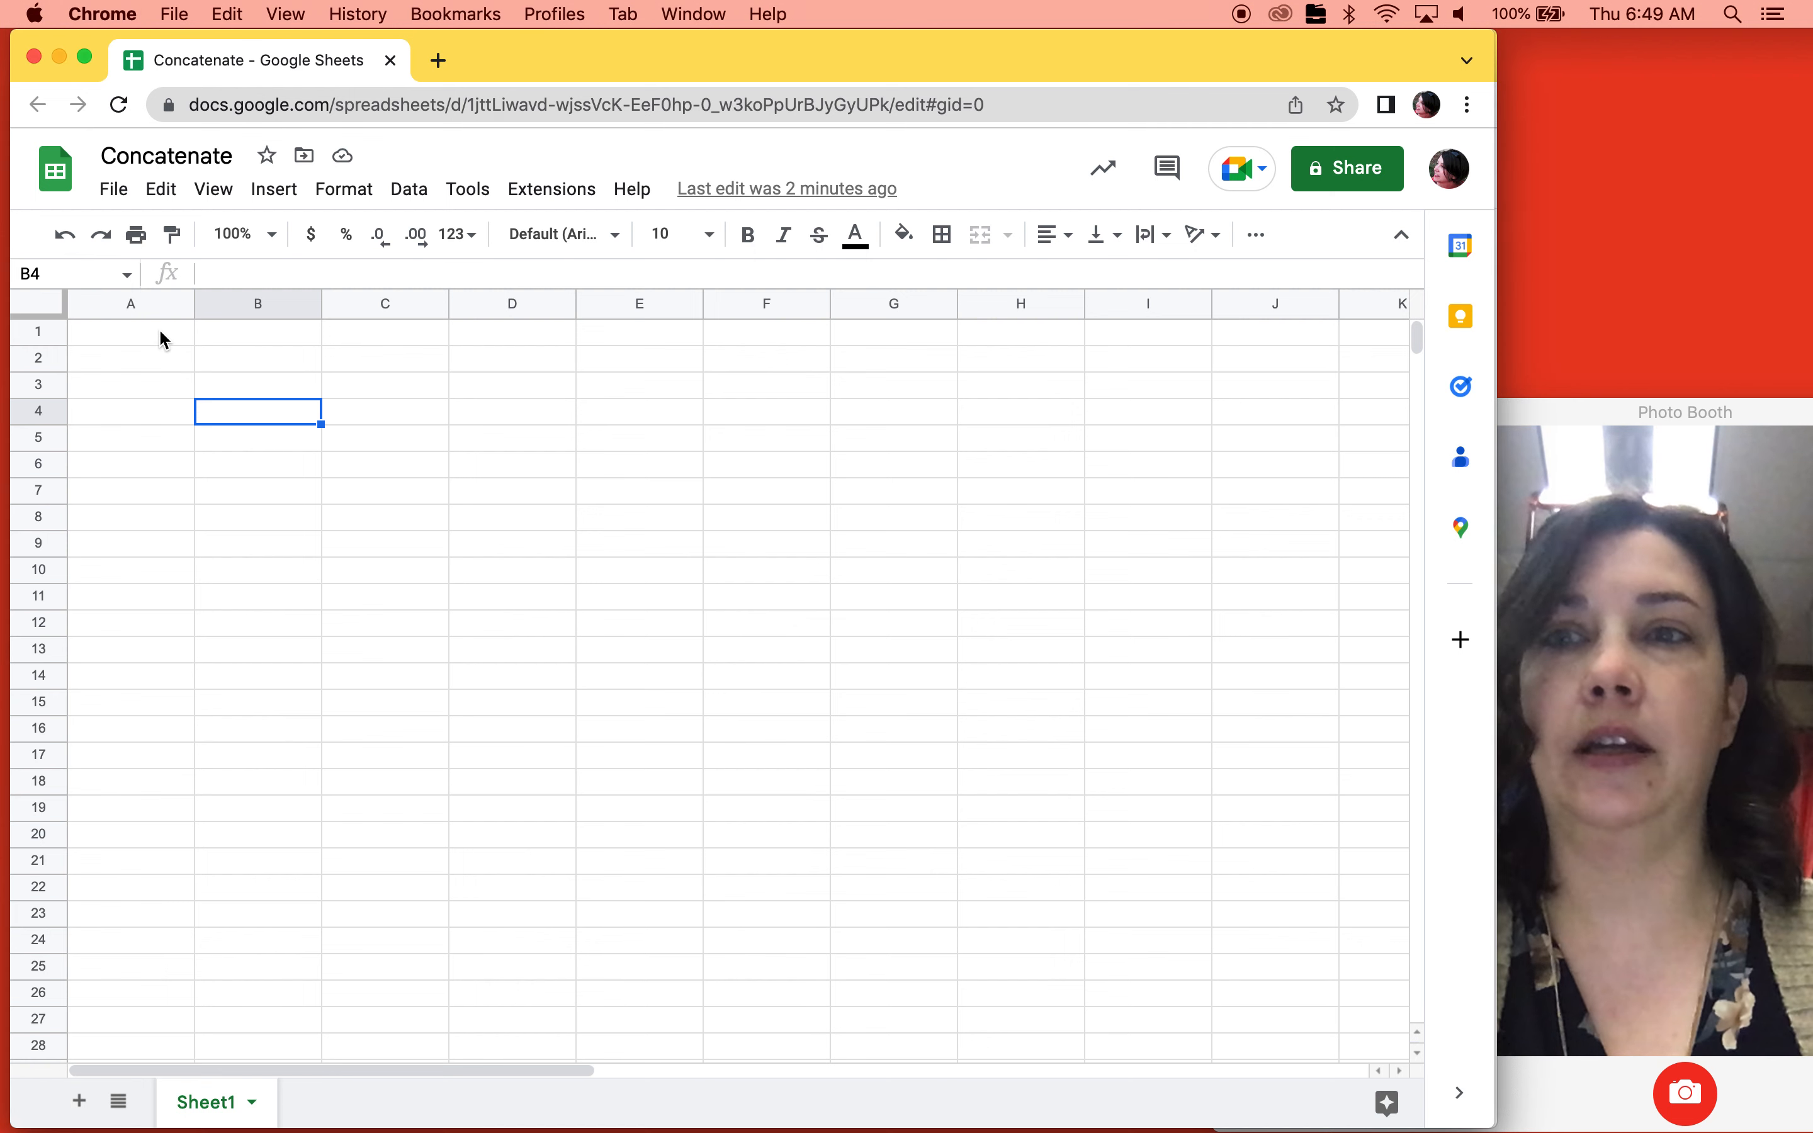
left_click(161, 343)
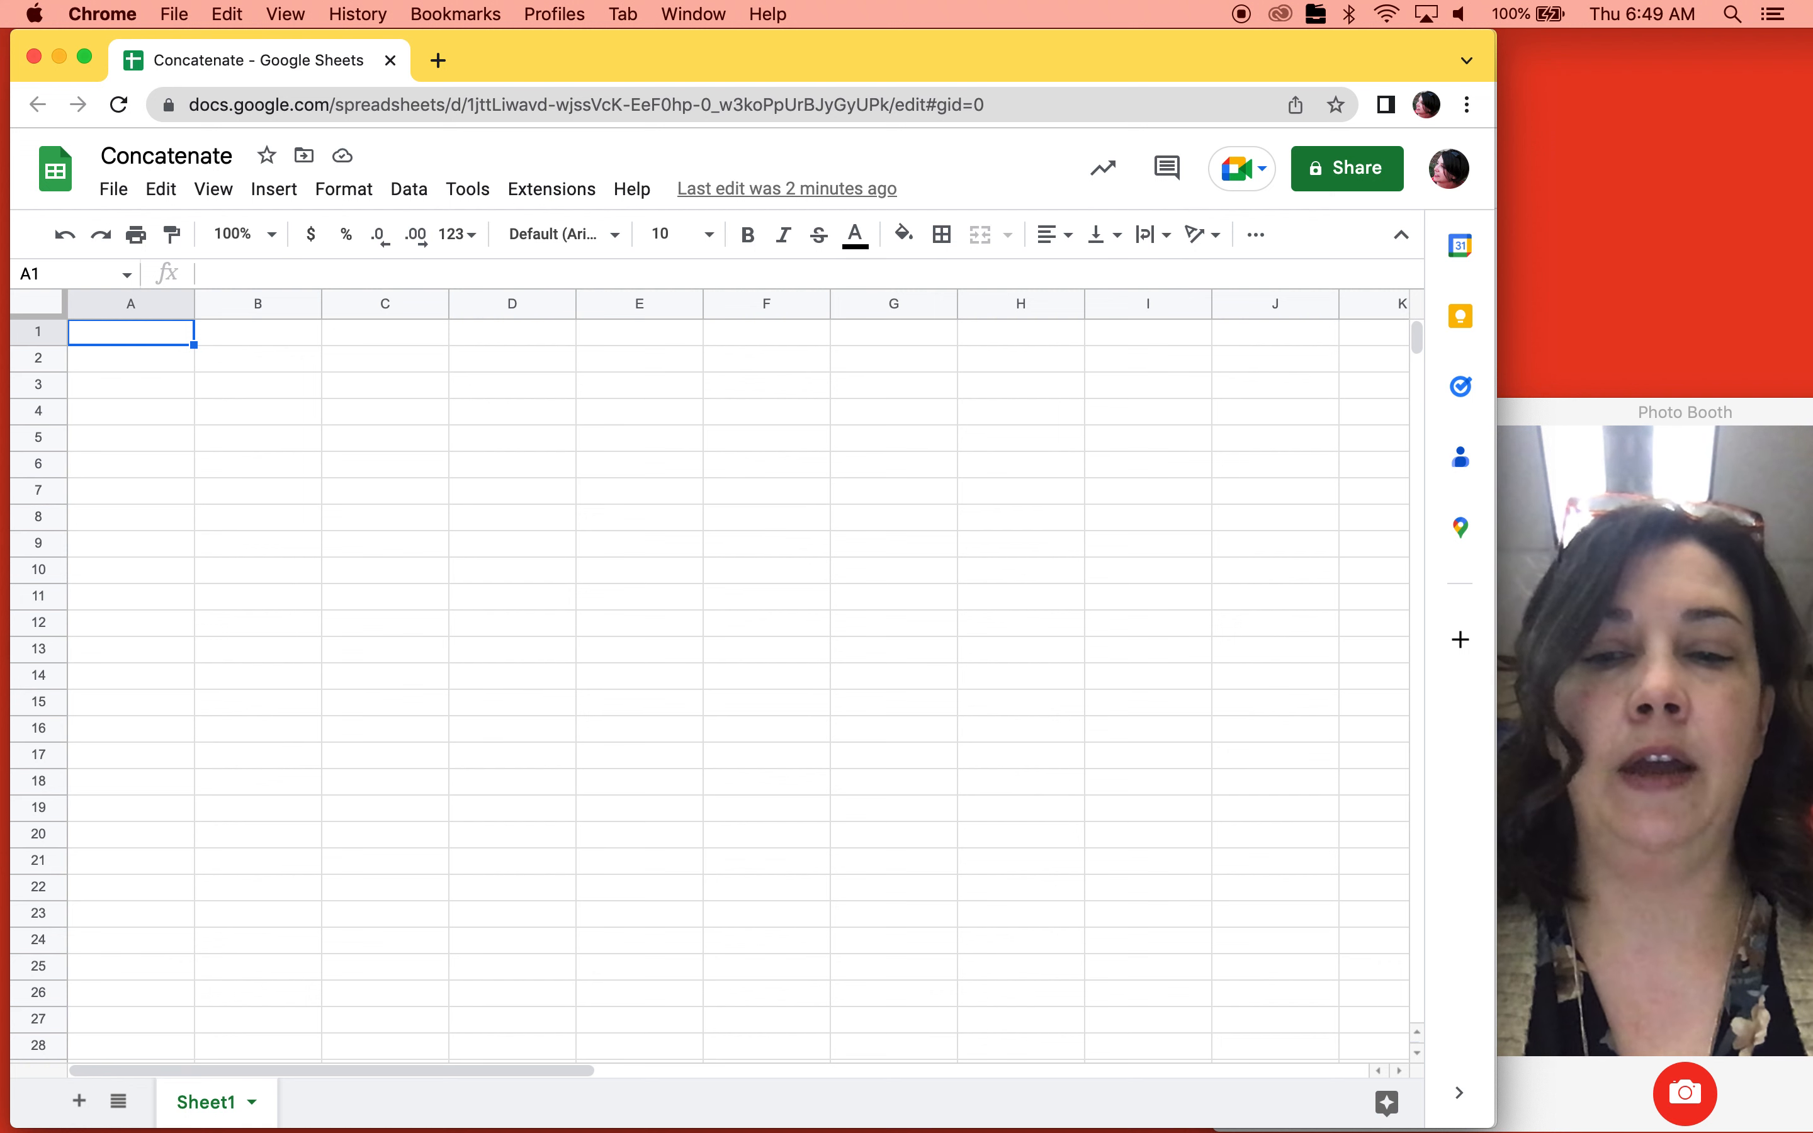
type("ax+b=c")
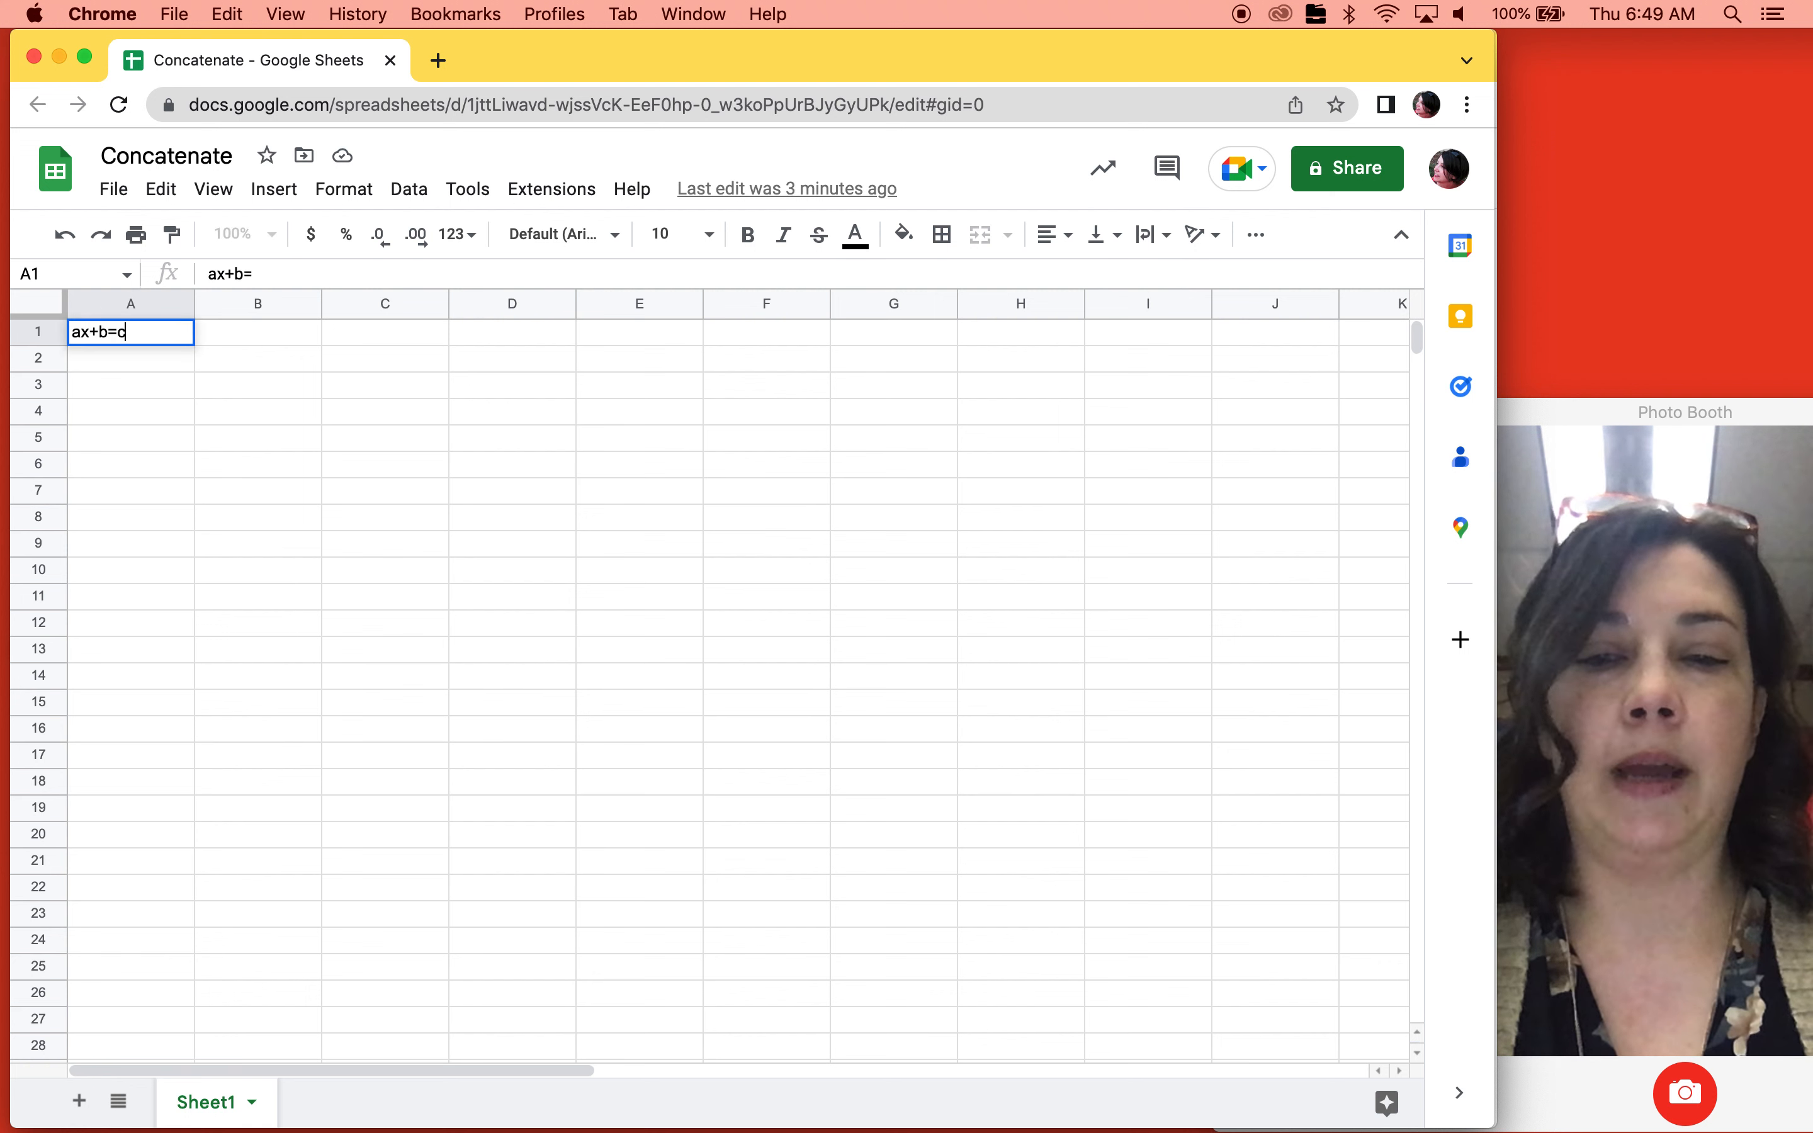
key("Return")
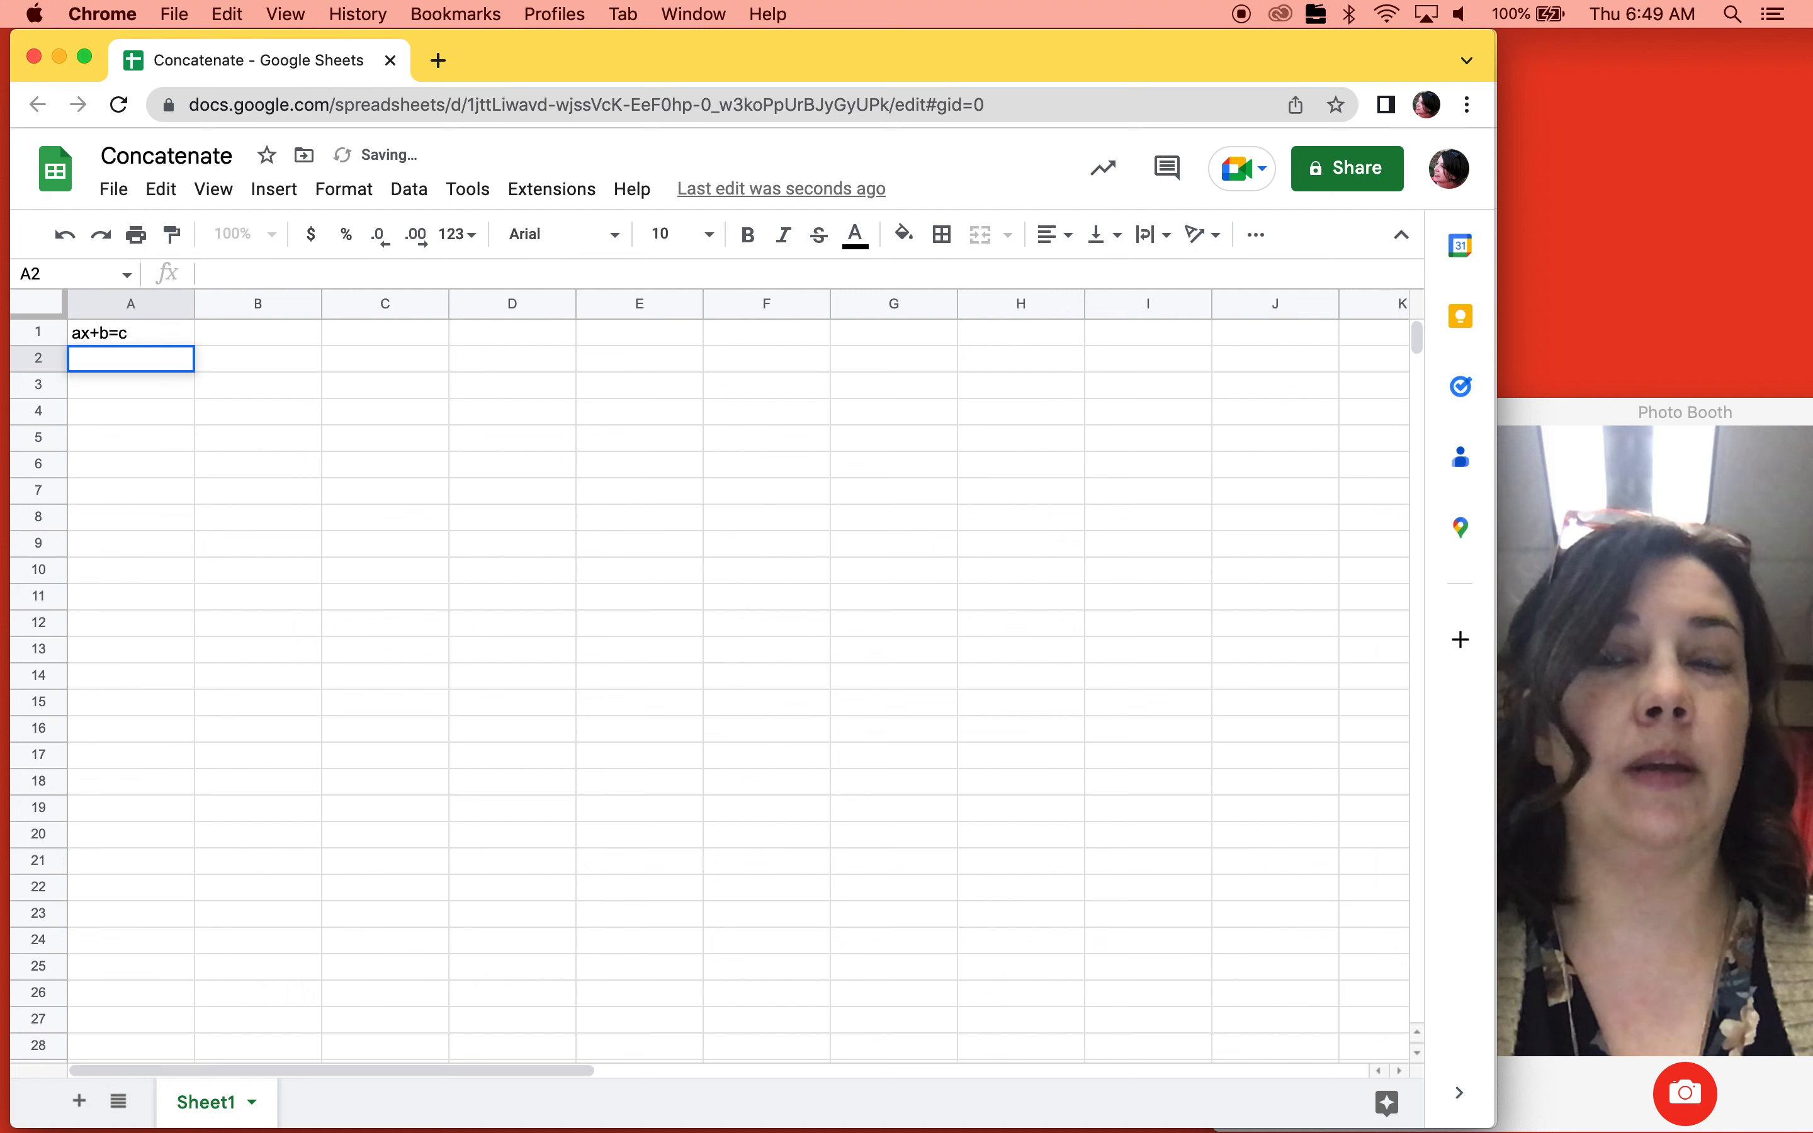
Enter the formula =RANDBETWEEN(-10,10) in cell A3 to generate a random integer.
left_click(130, 385)
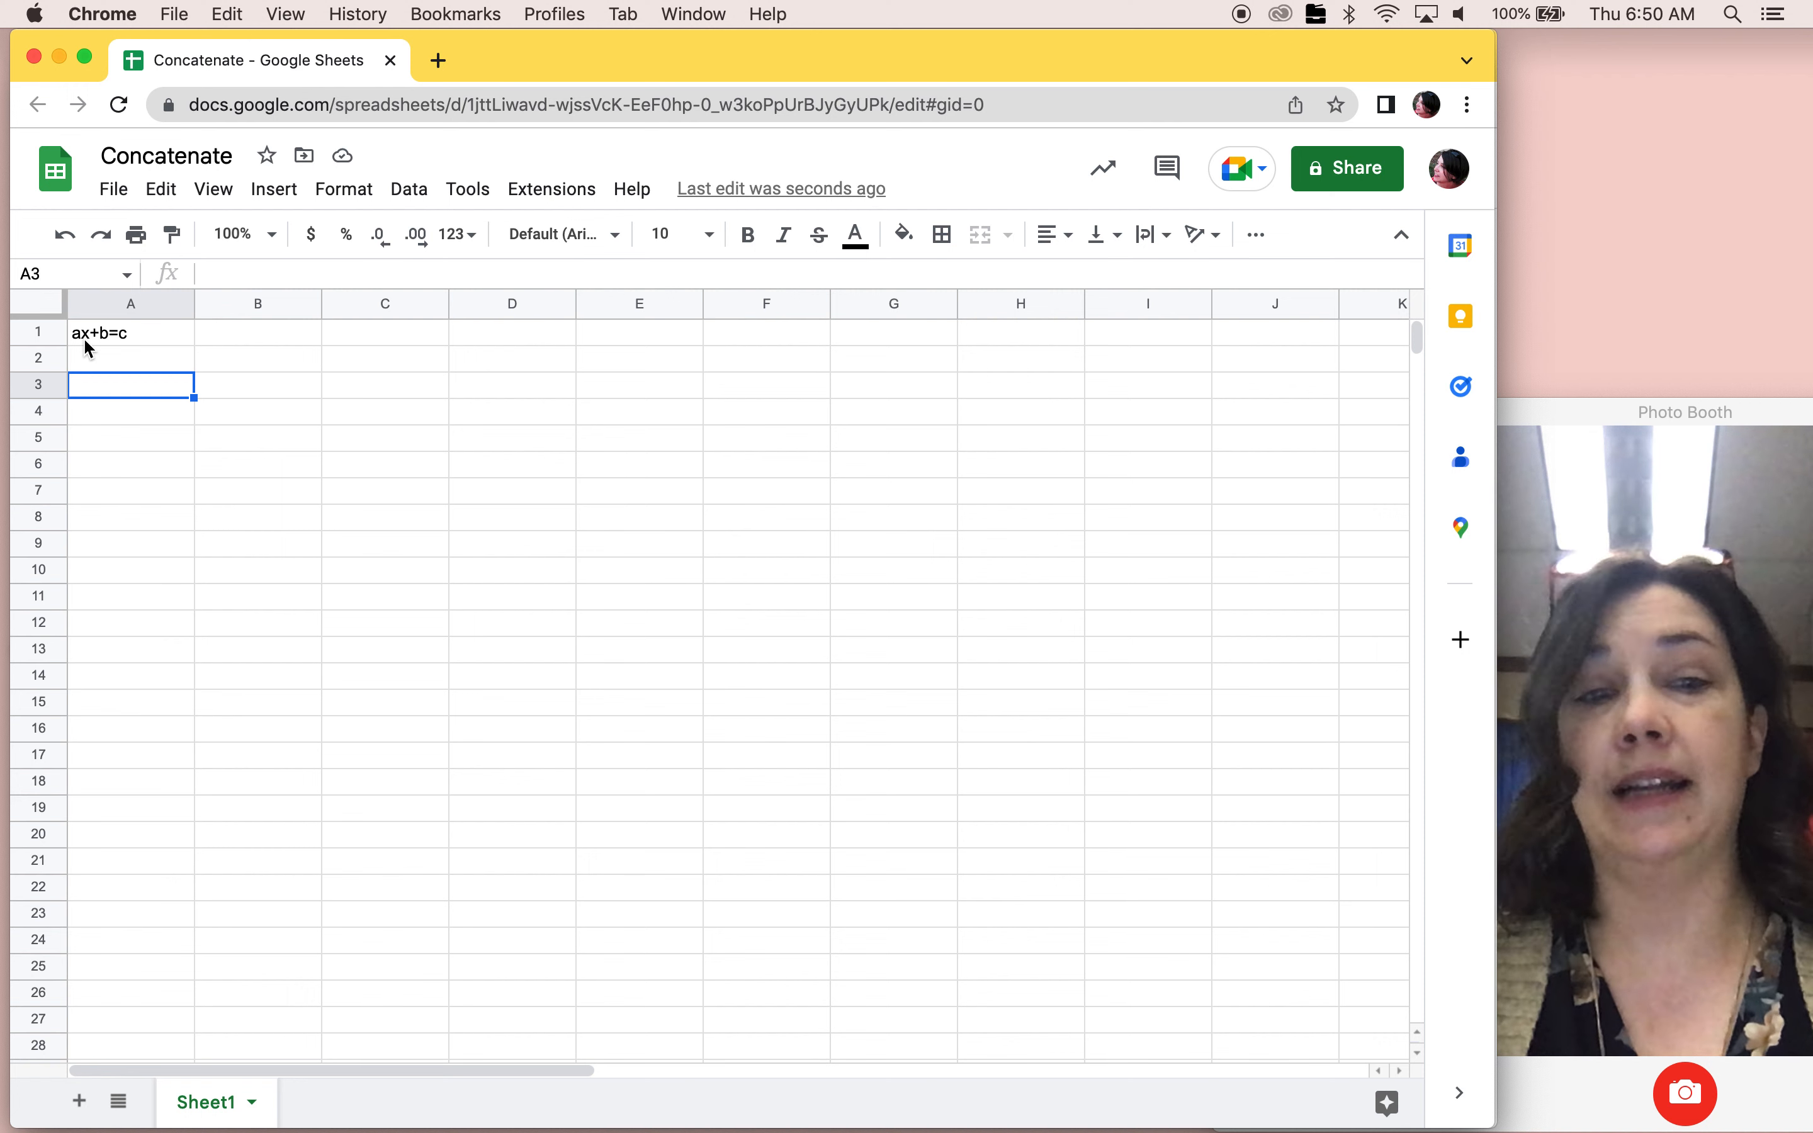
type("=")
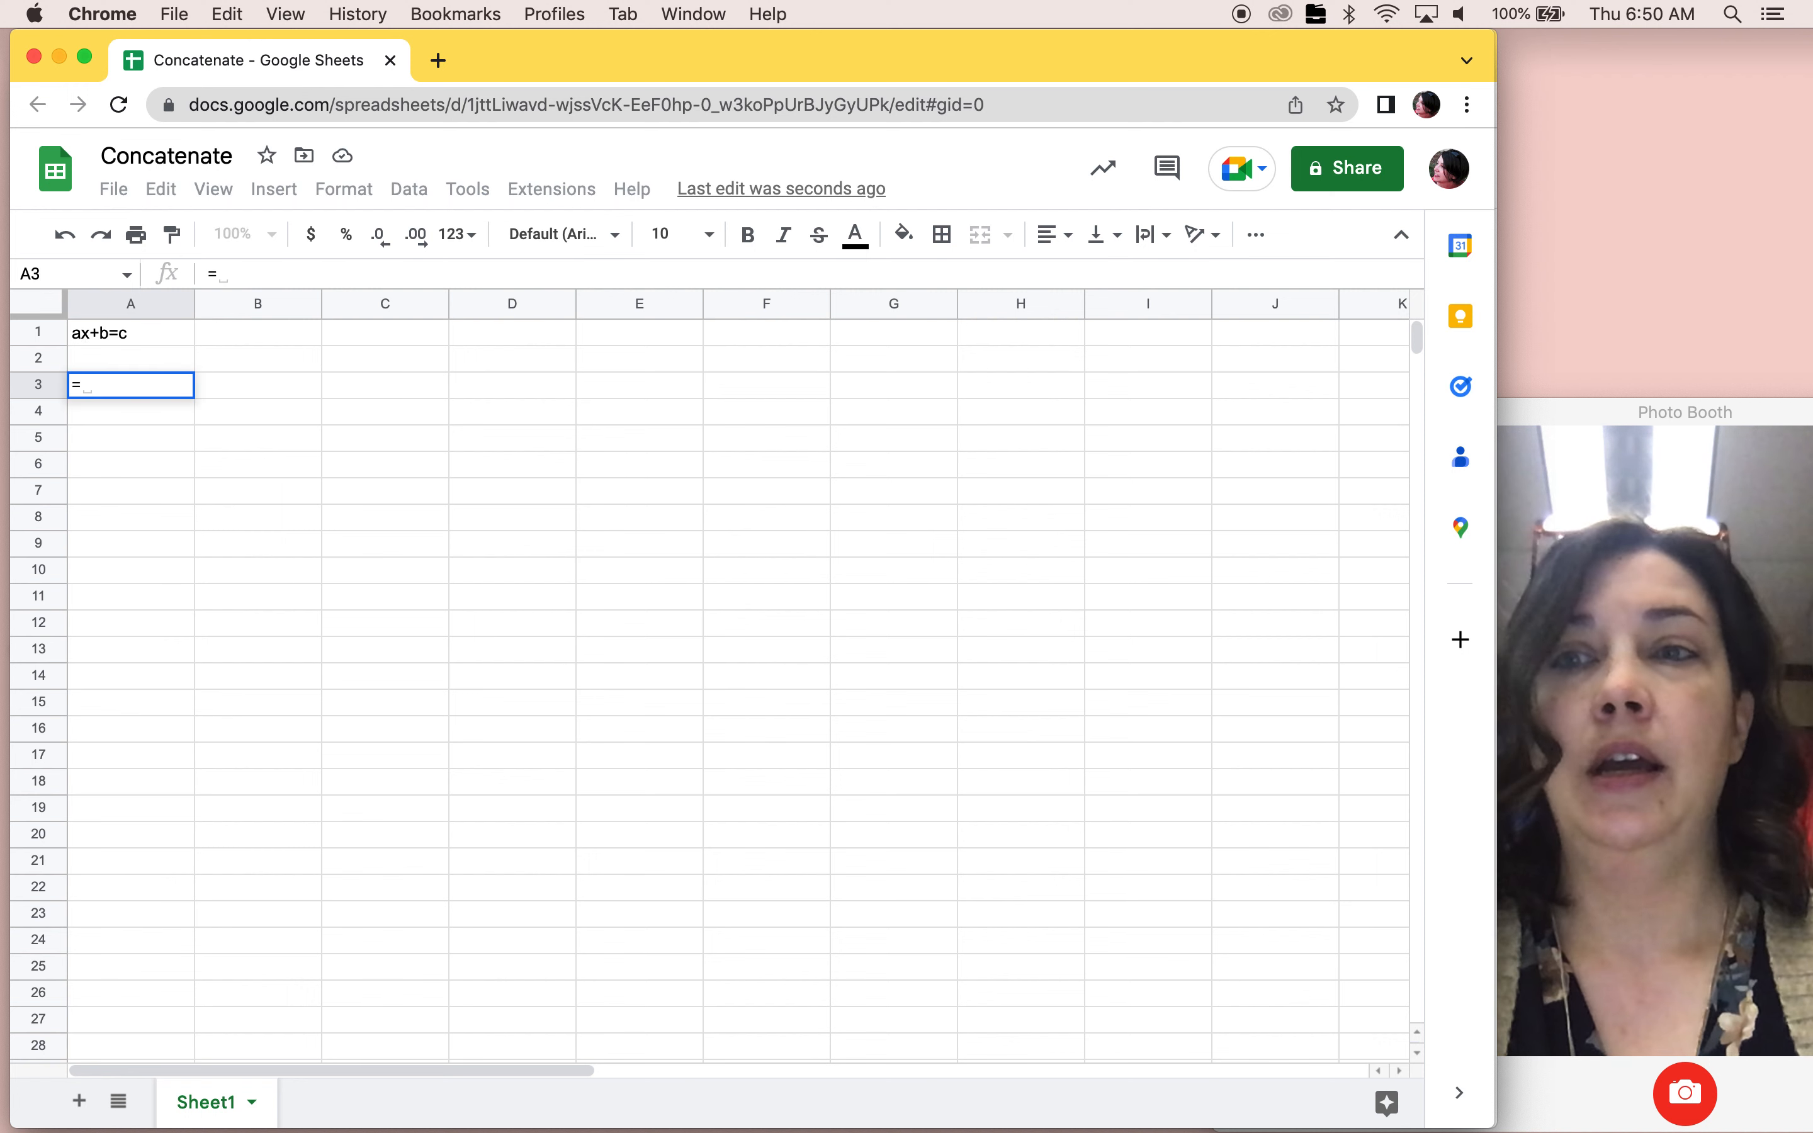
type("rand")
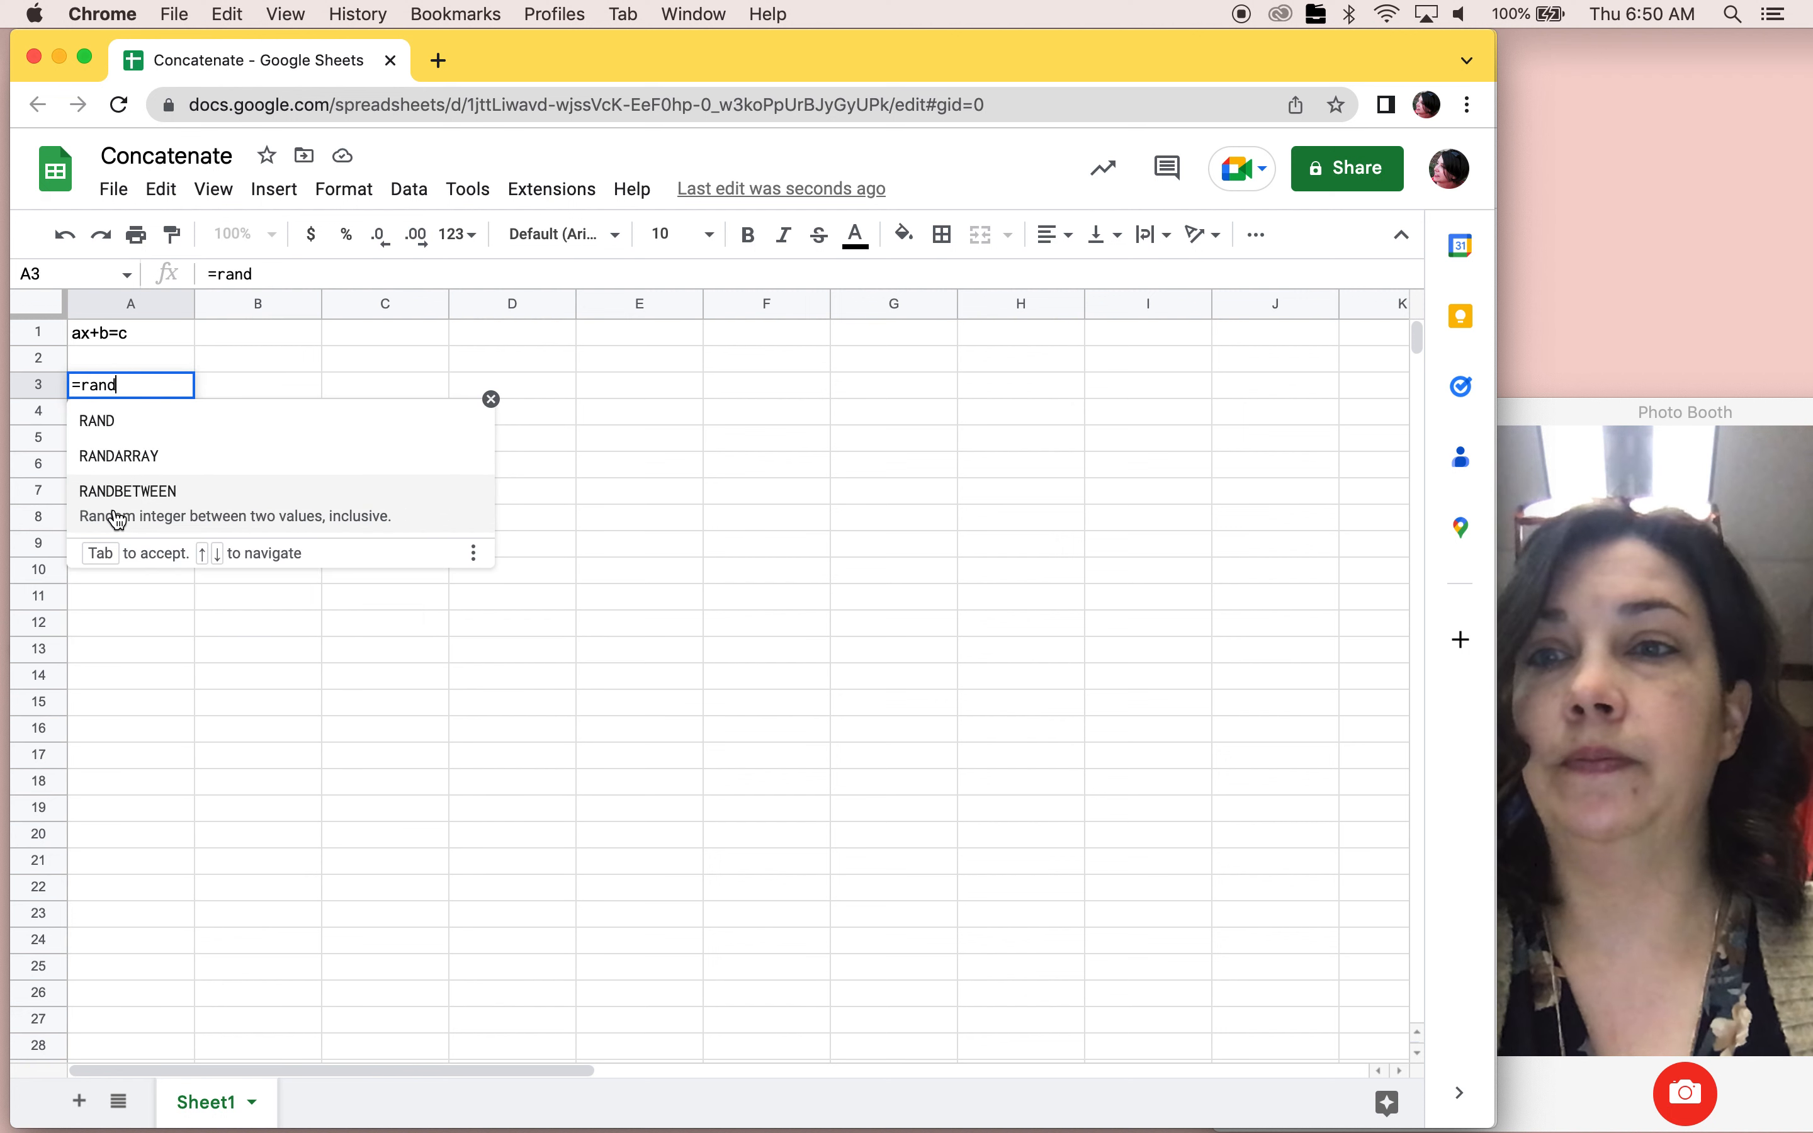
left_click(115, 516)
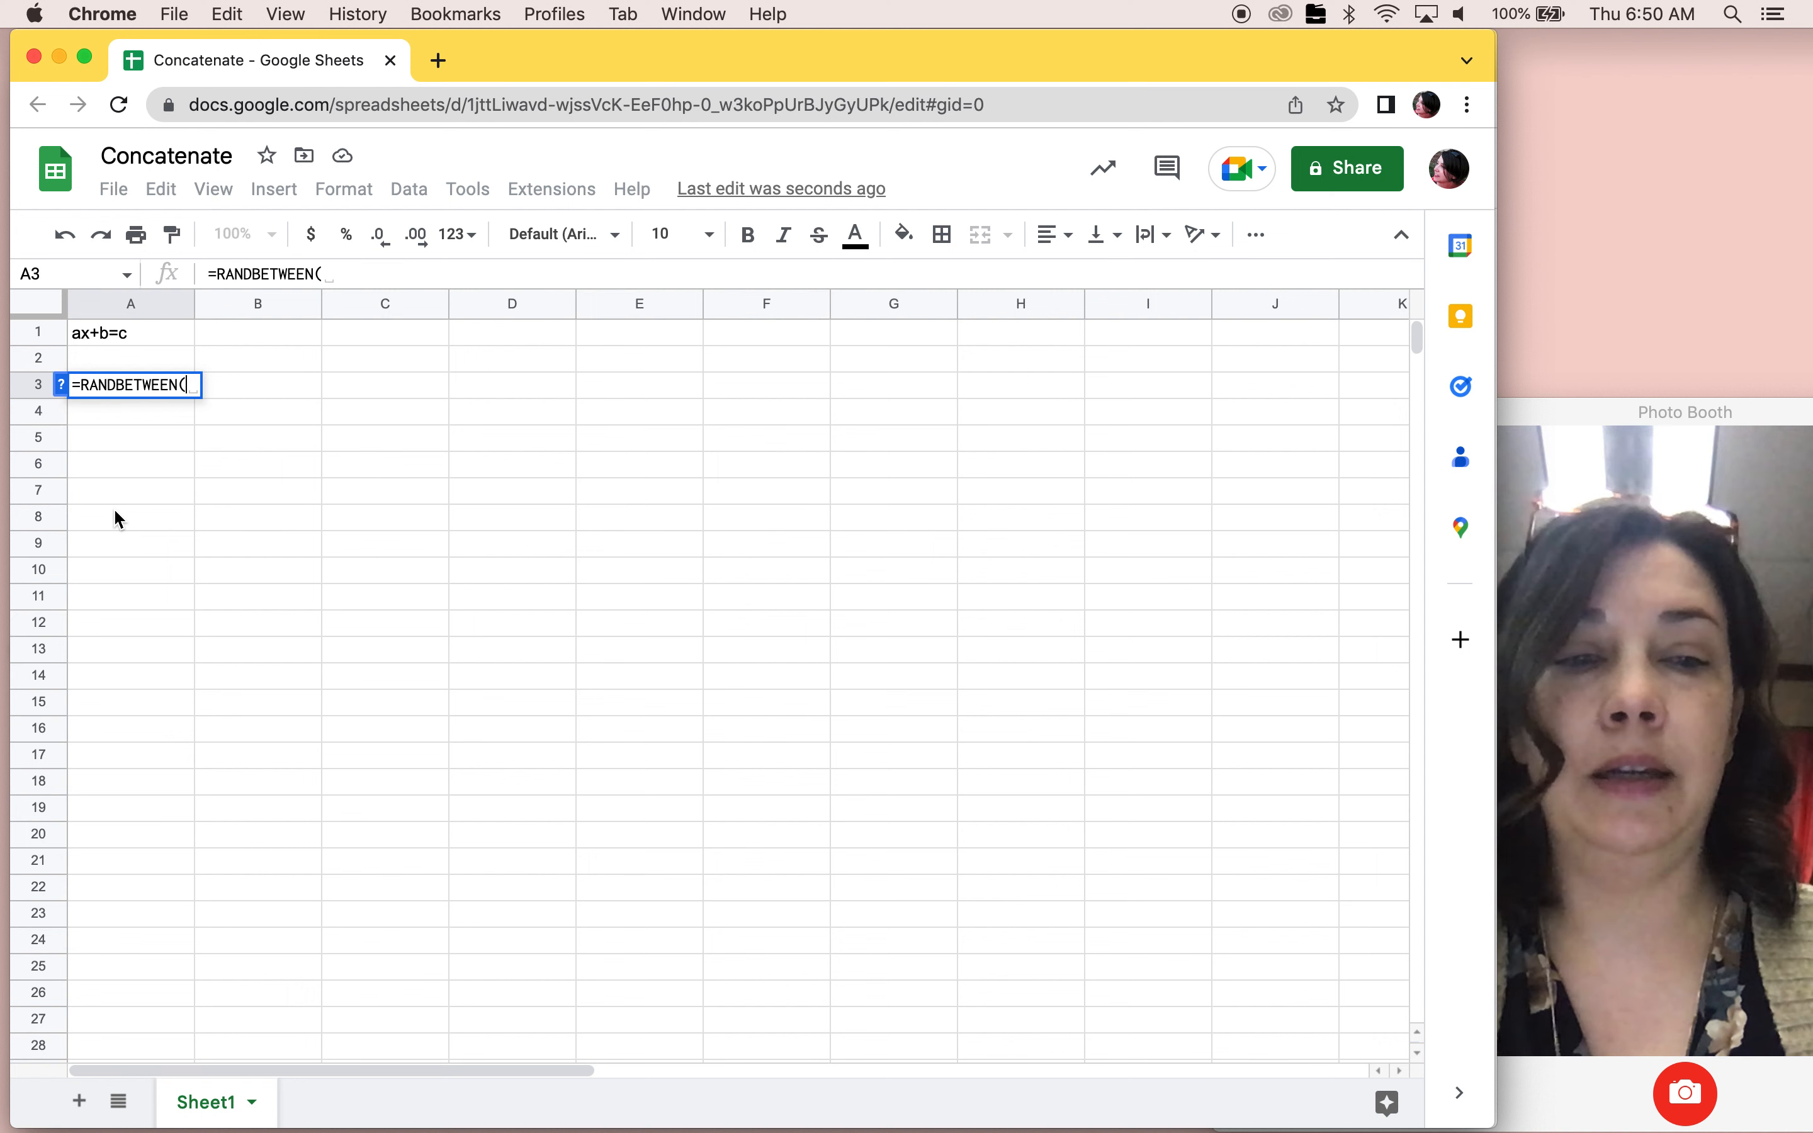
type("-10,10")
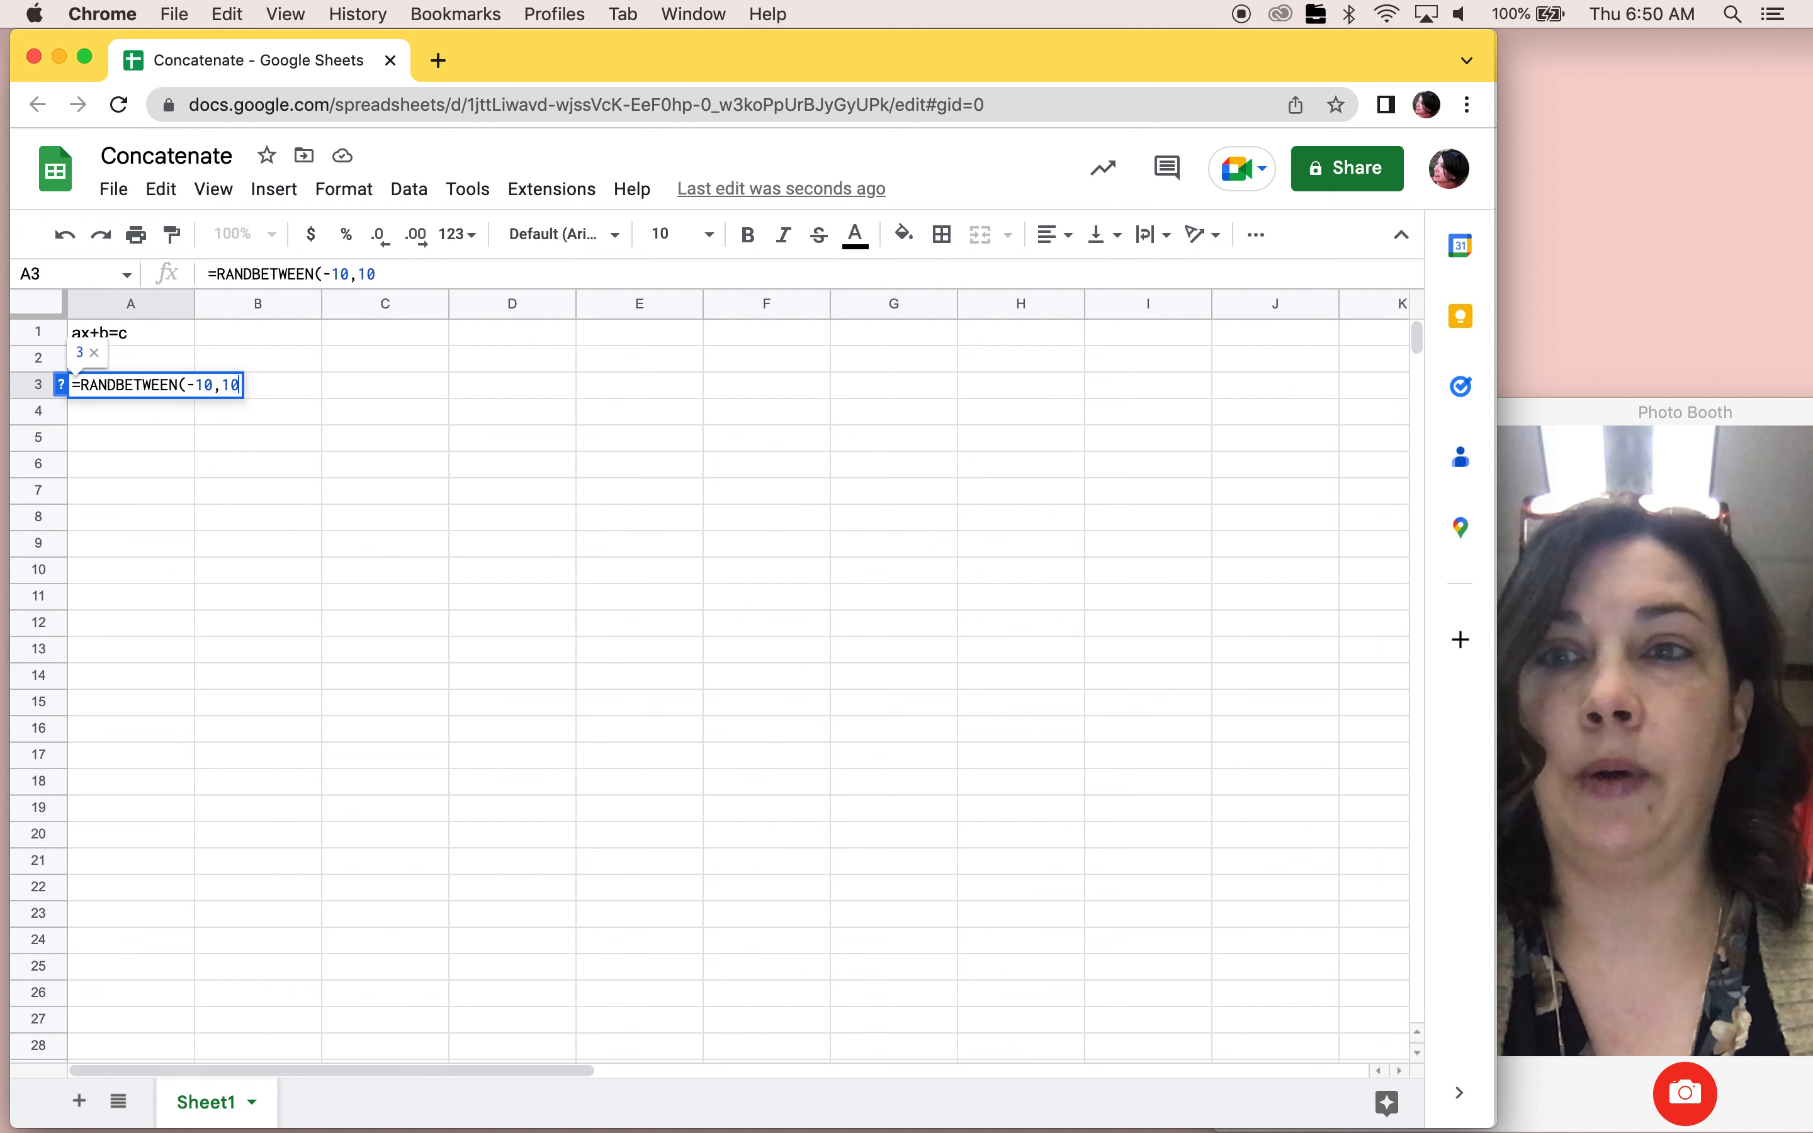
type(")")
key("Return")
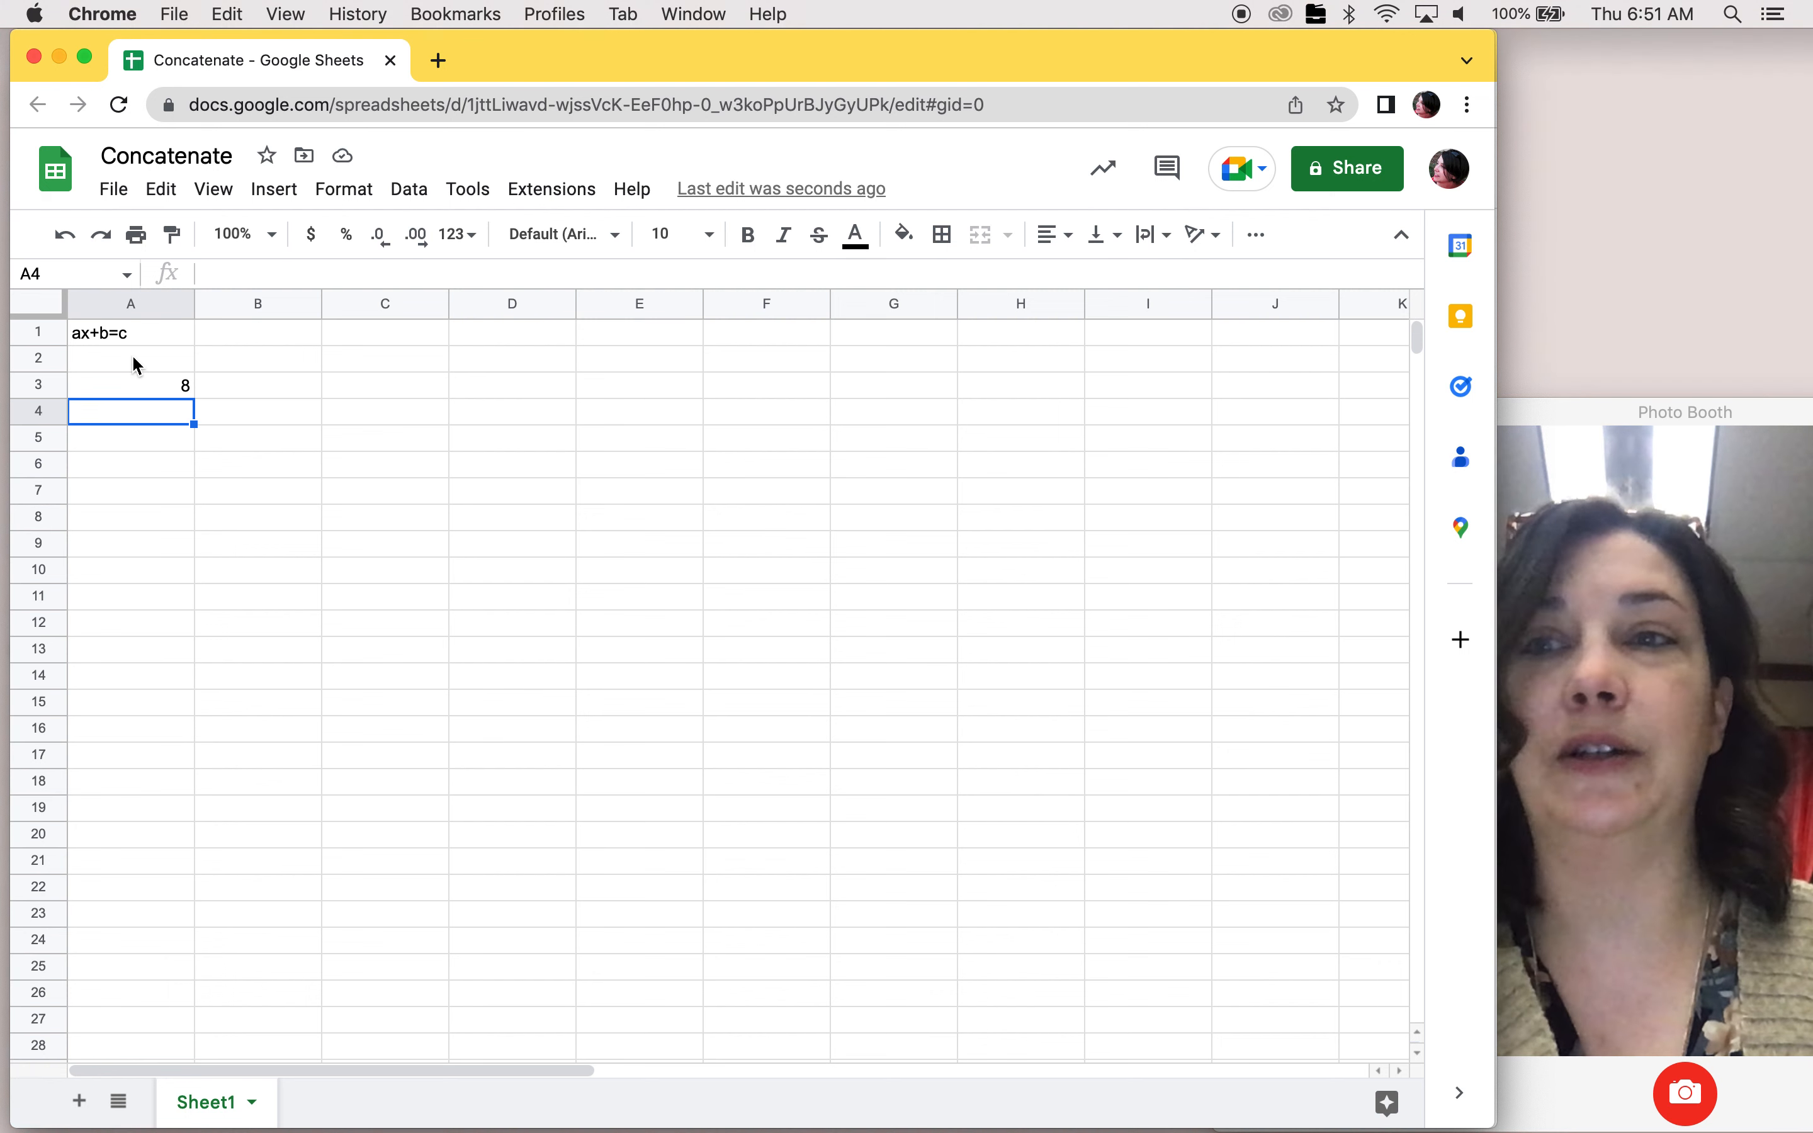
Move the random-integer formula from A3 to A5 and enter the heading Answer above it in A4.
left_click(143, 382)
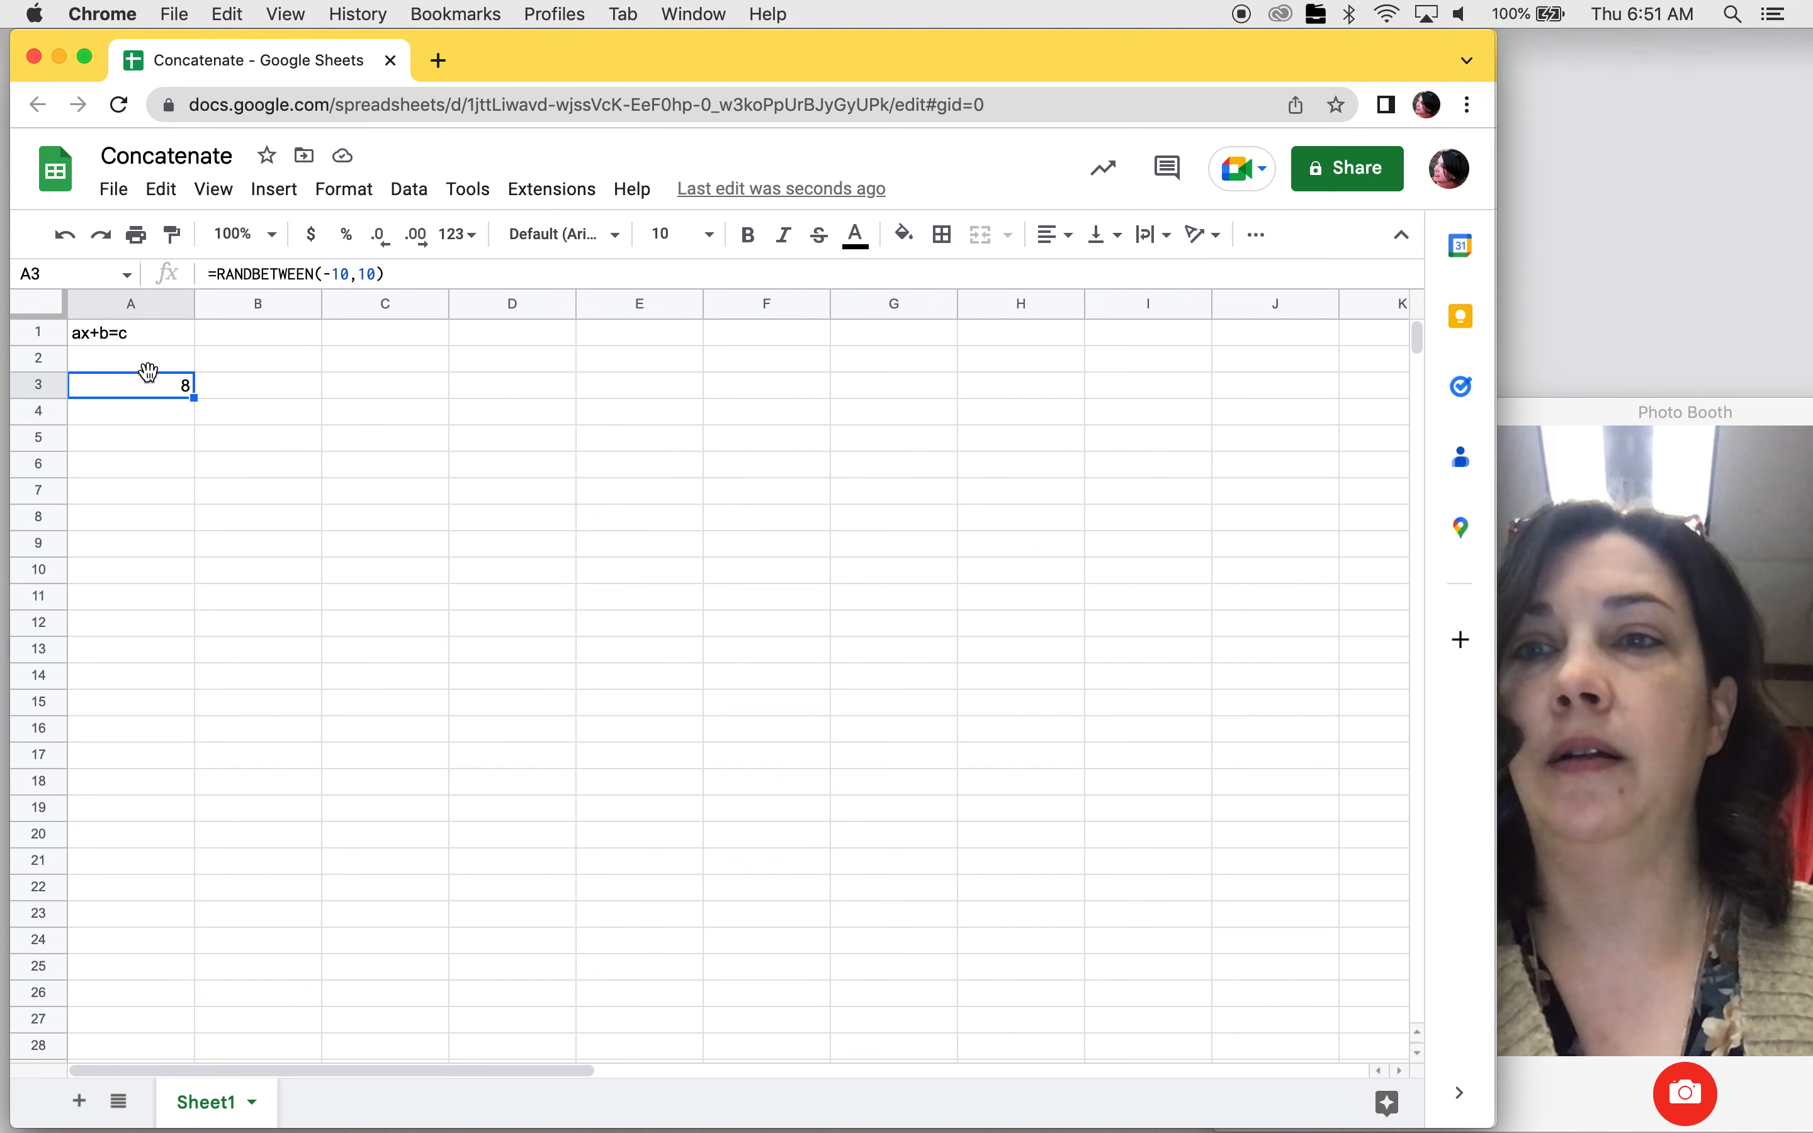
mouse_move(151, 384)
left_mouse_down()
mouse_move(150, 445)
mouse_move(146, 410)
left_mouse_up()
left_click(146, 410)
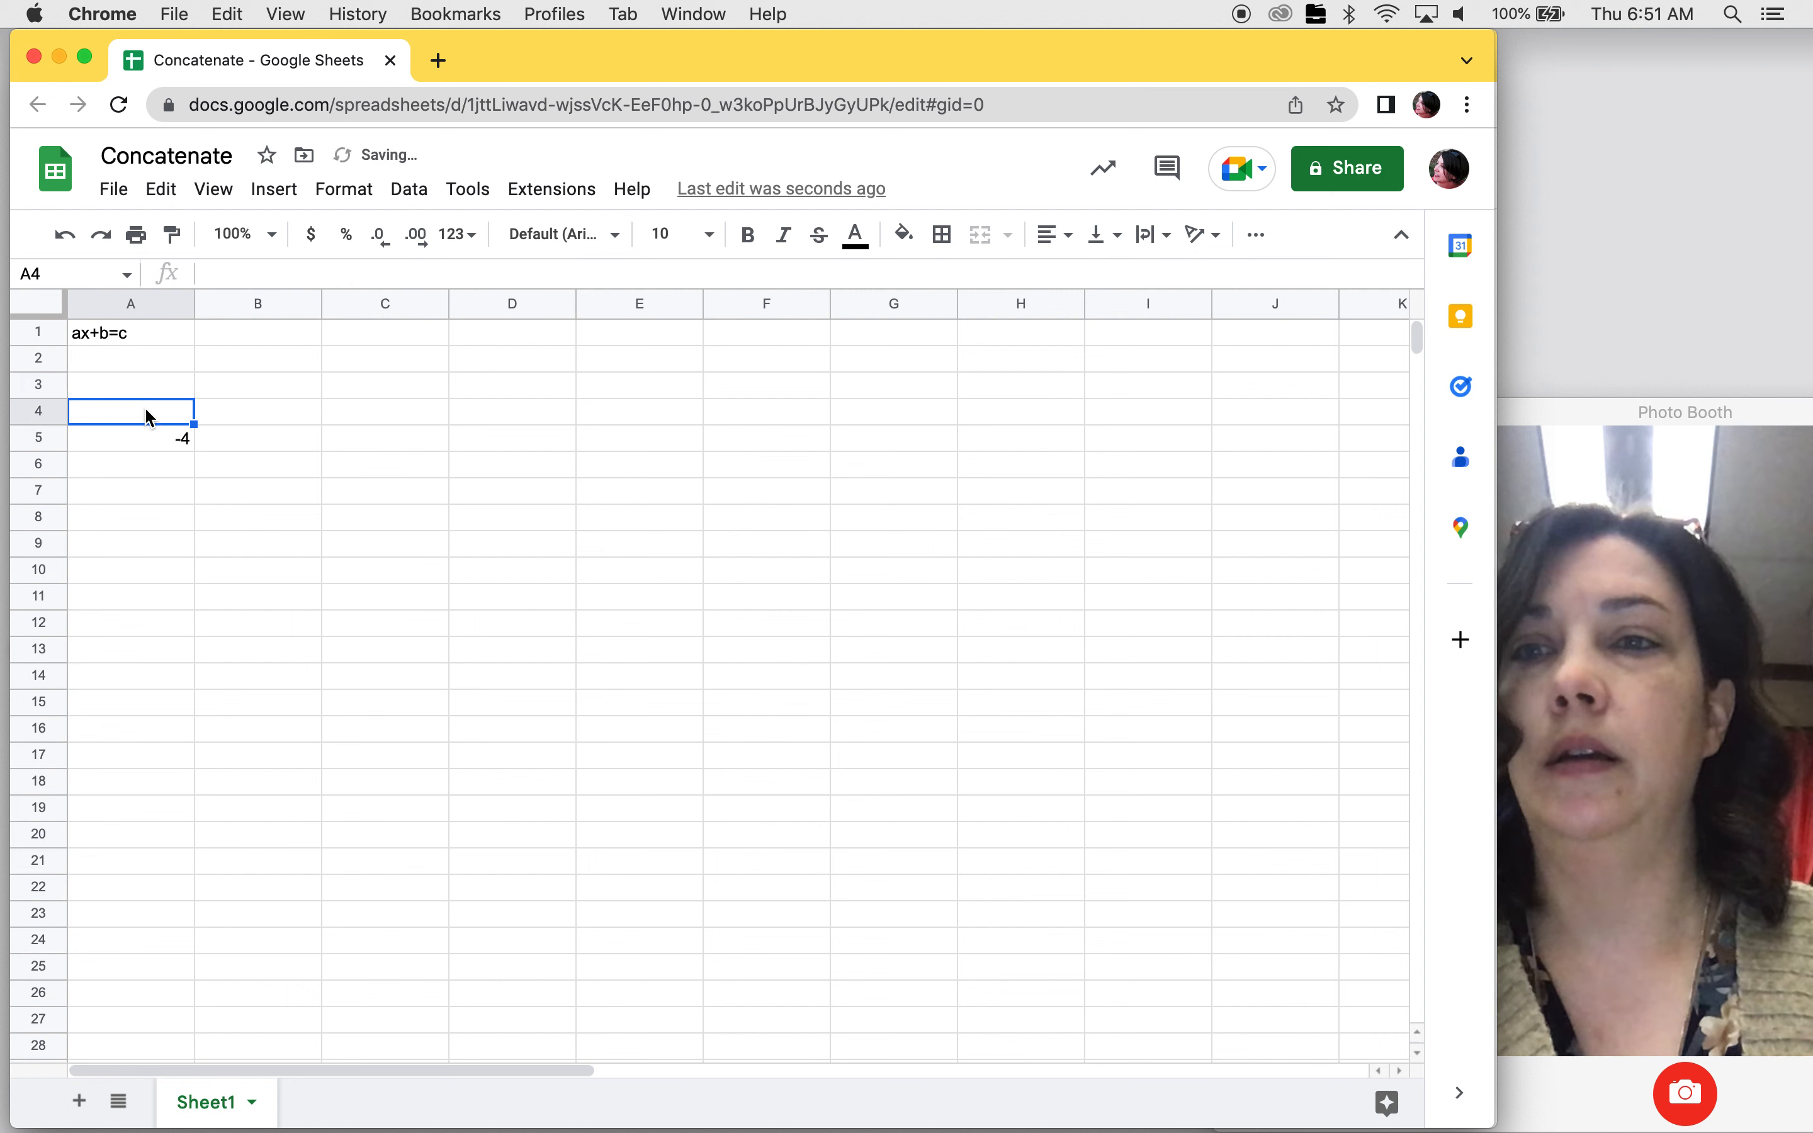
type("Annswer")
key("BackSpace")
key("BackSpace")
key("BackSpace")
key("BackSpace")
key("BackSpace")
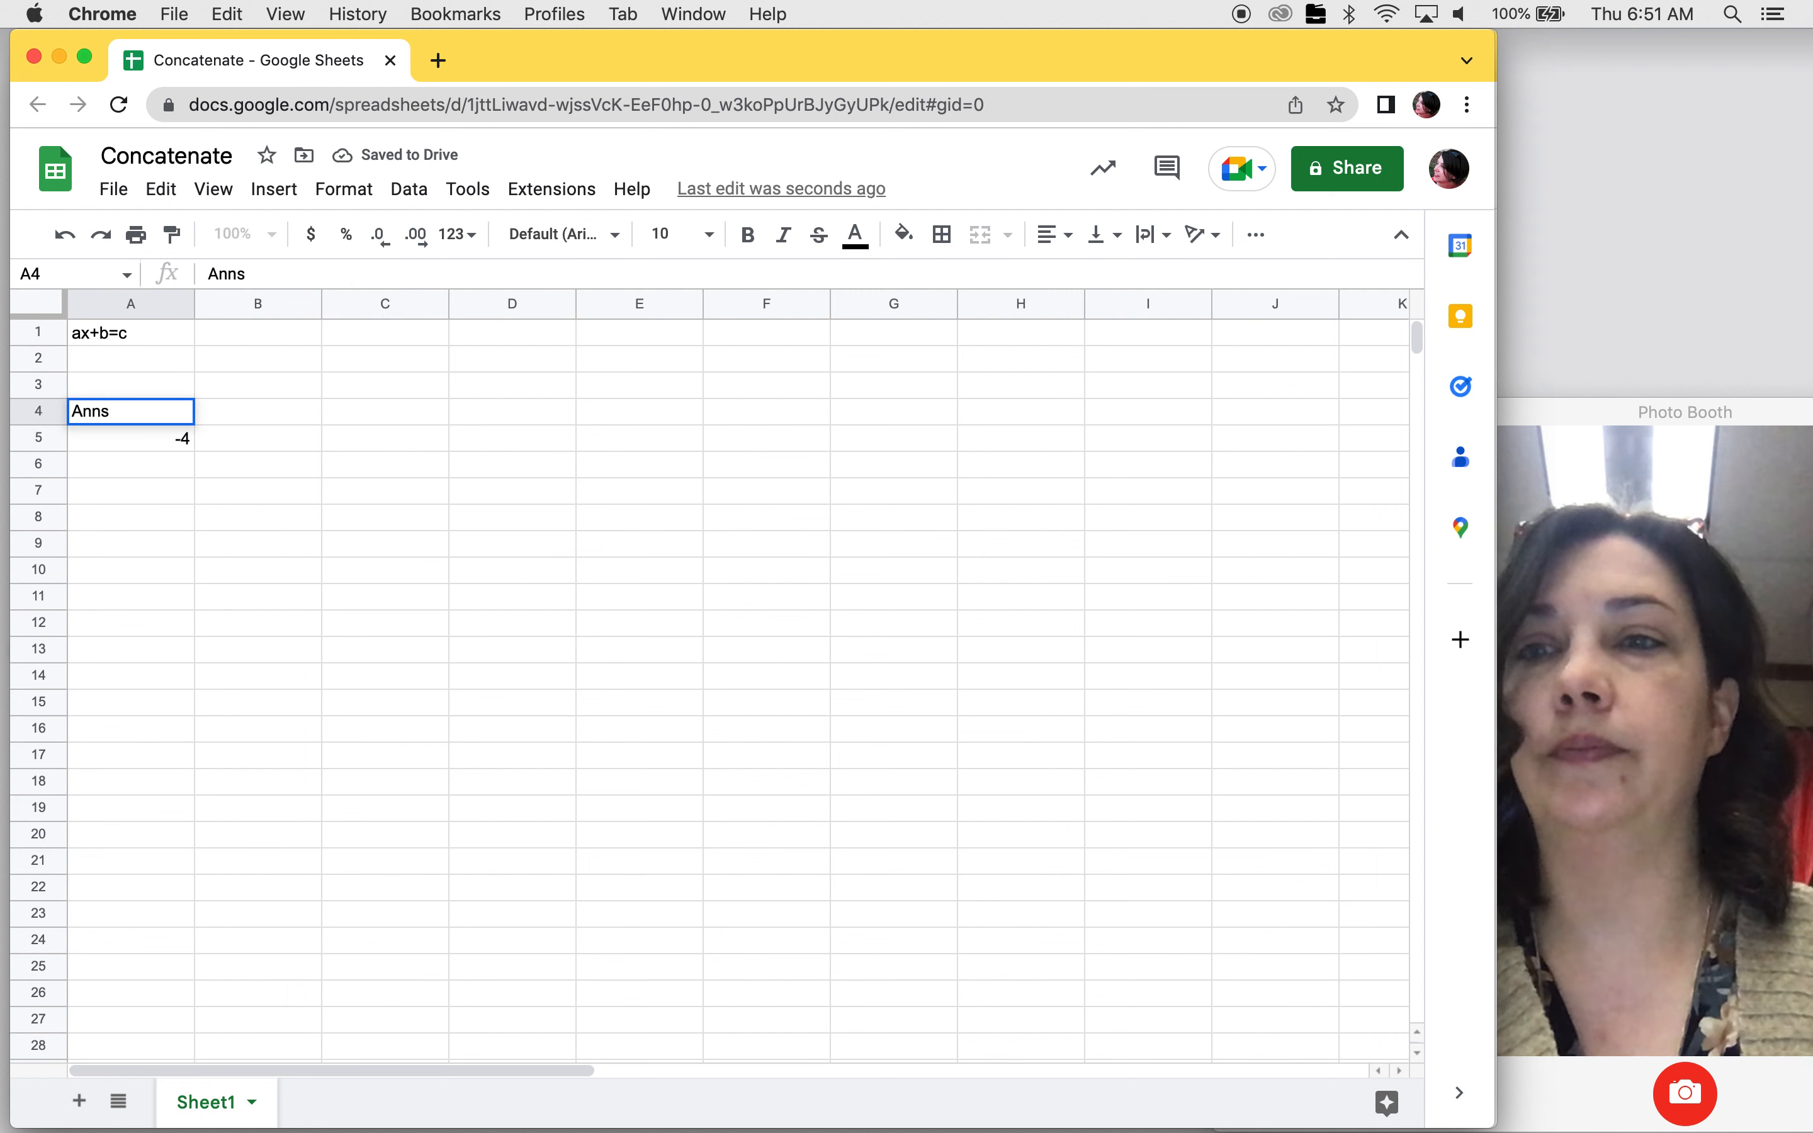
type("swer")
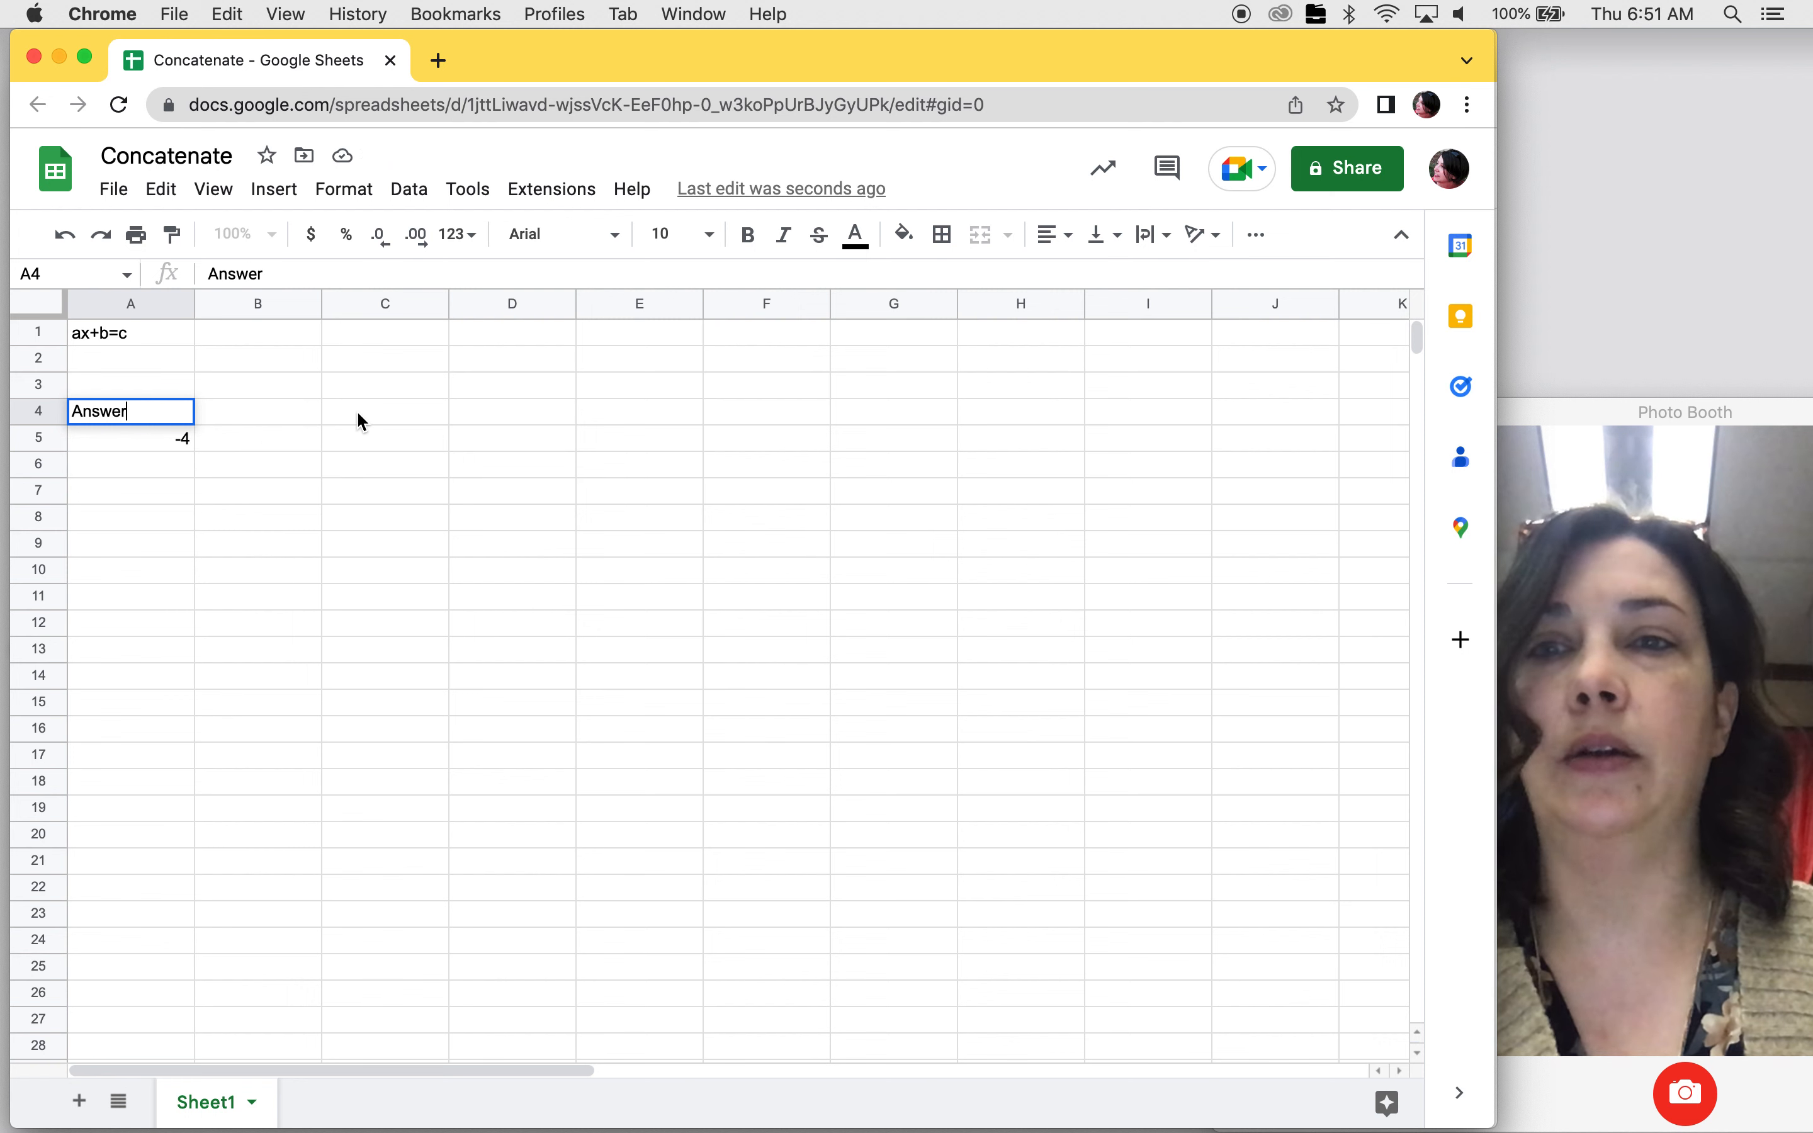
Enter the heading a in C4 and the formula =RANDBETWEEN(2,12) below it in C5.
left_click(358, 414)
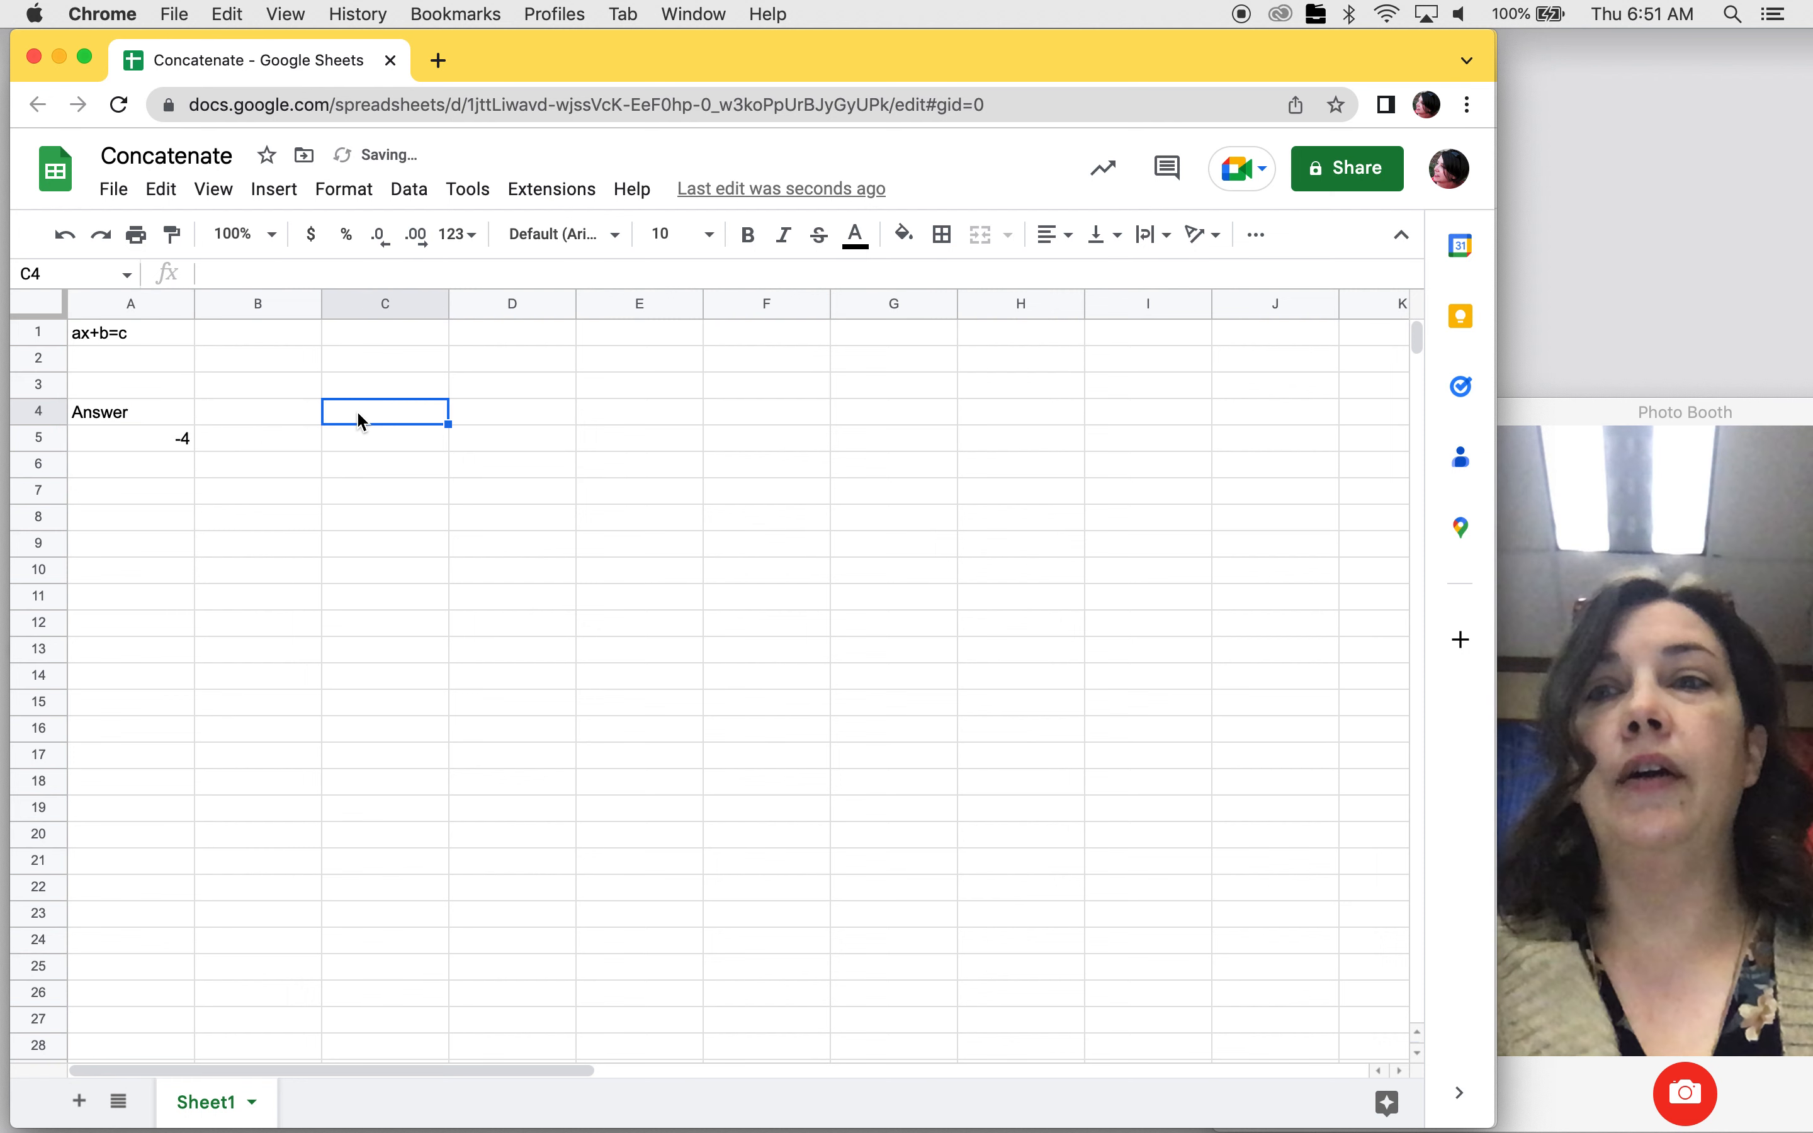
type("a")
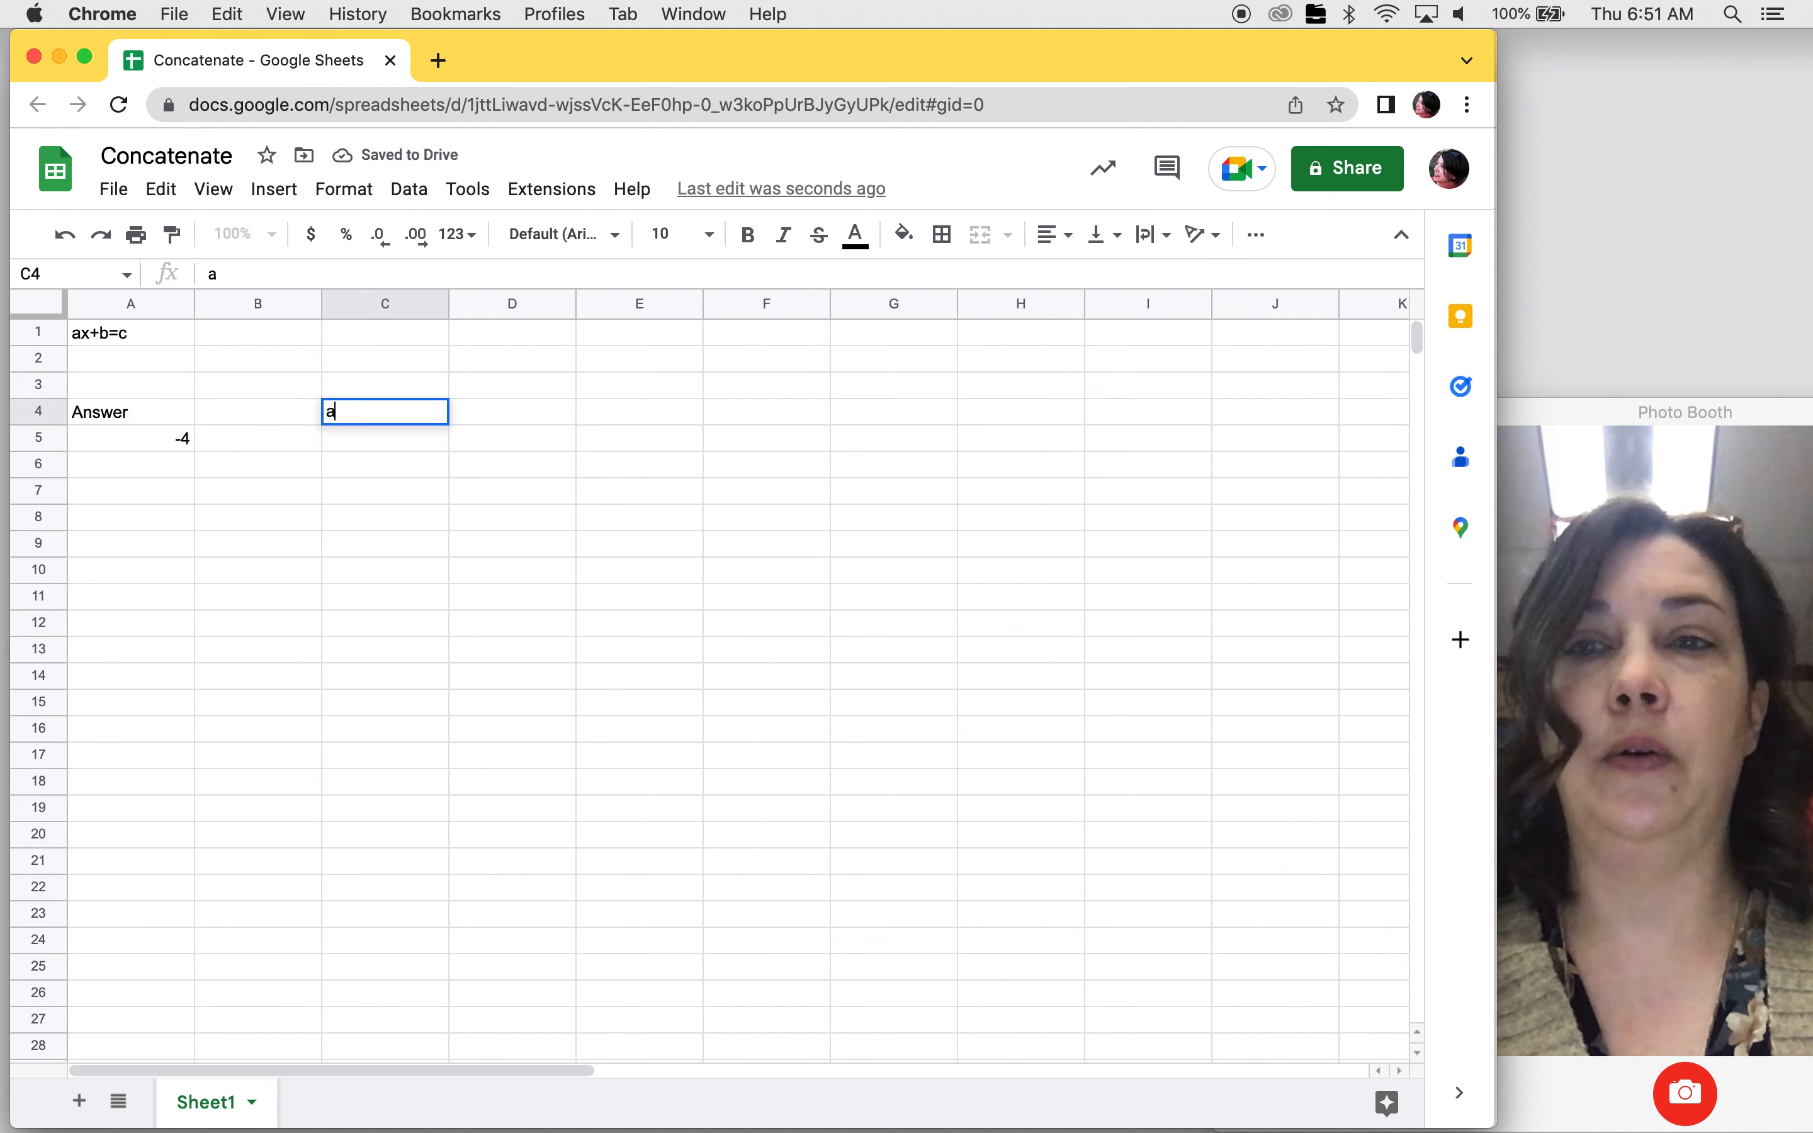
key("Return")
type("=rand")
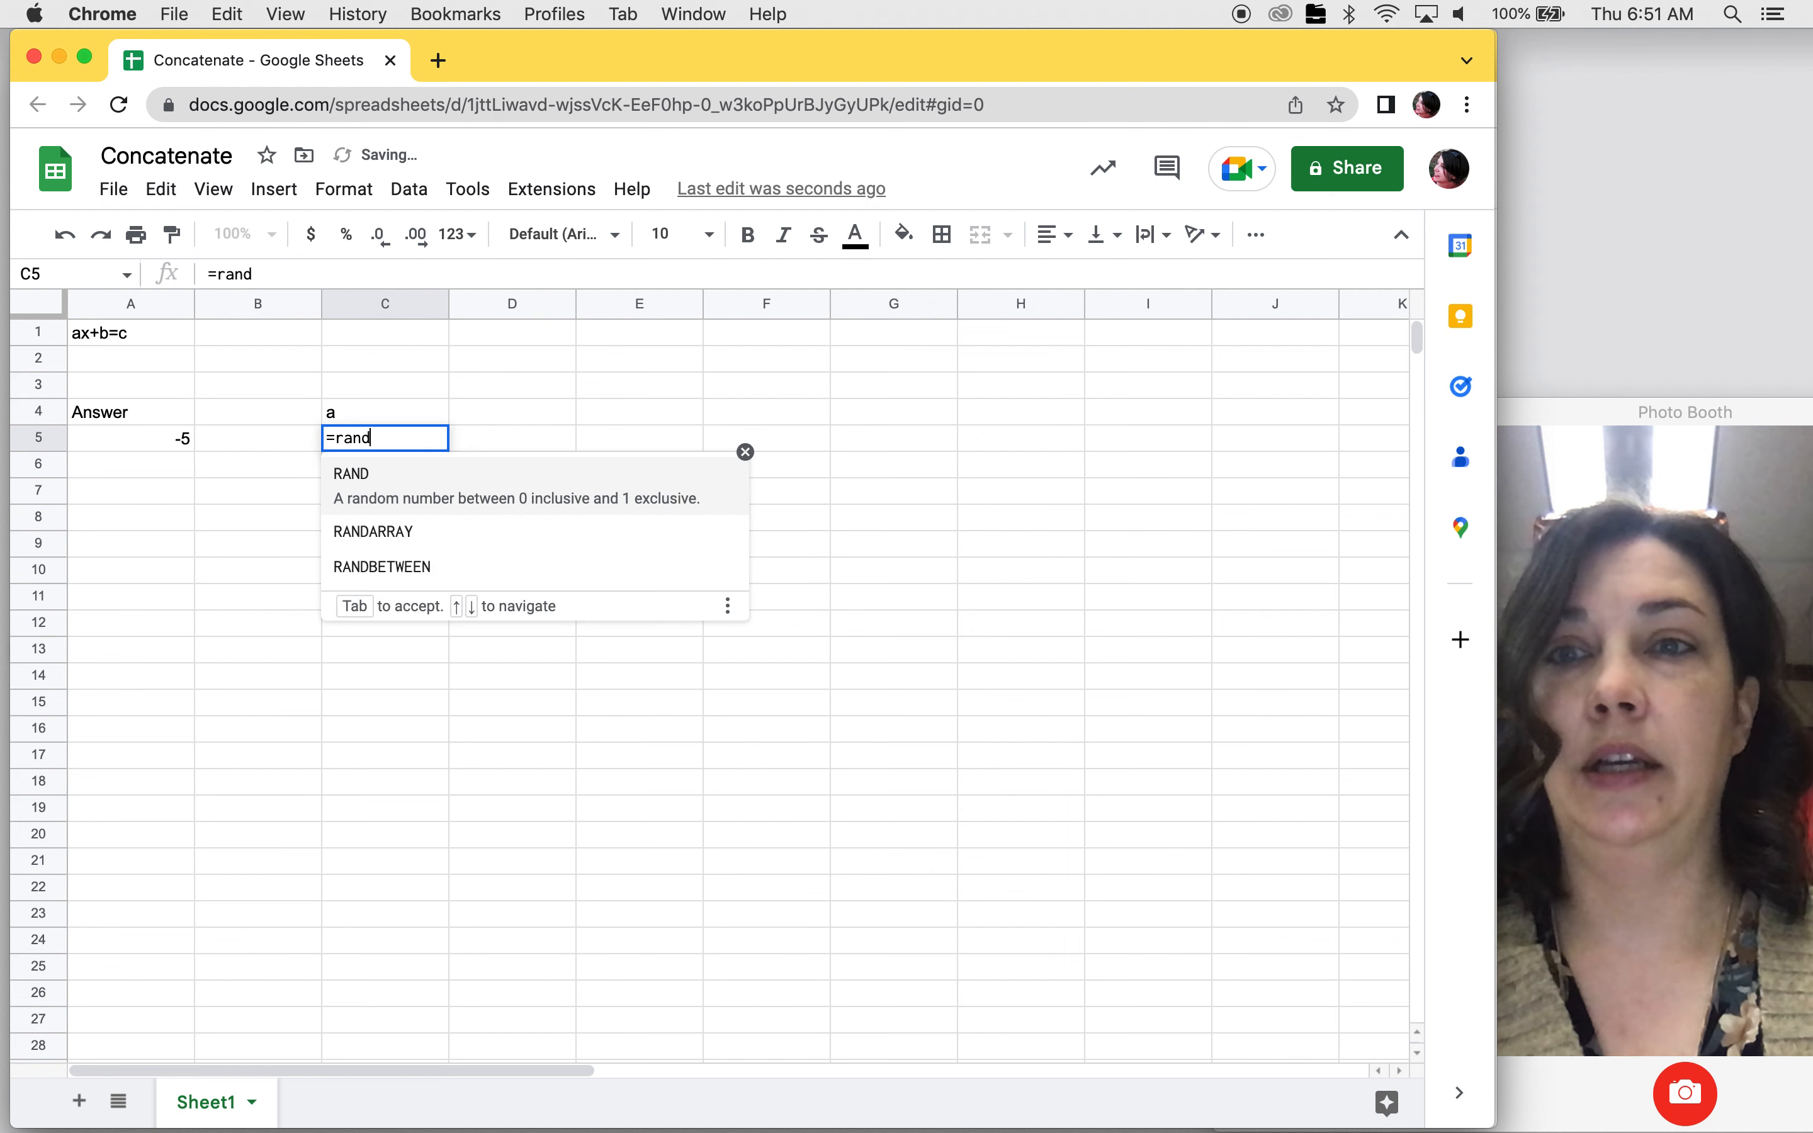
left_click(360, 552)
type("2,")
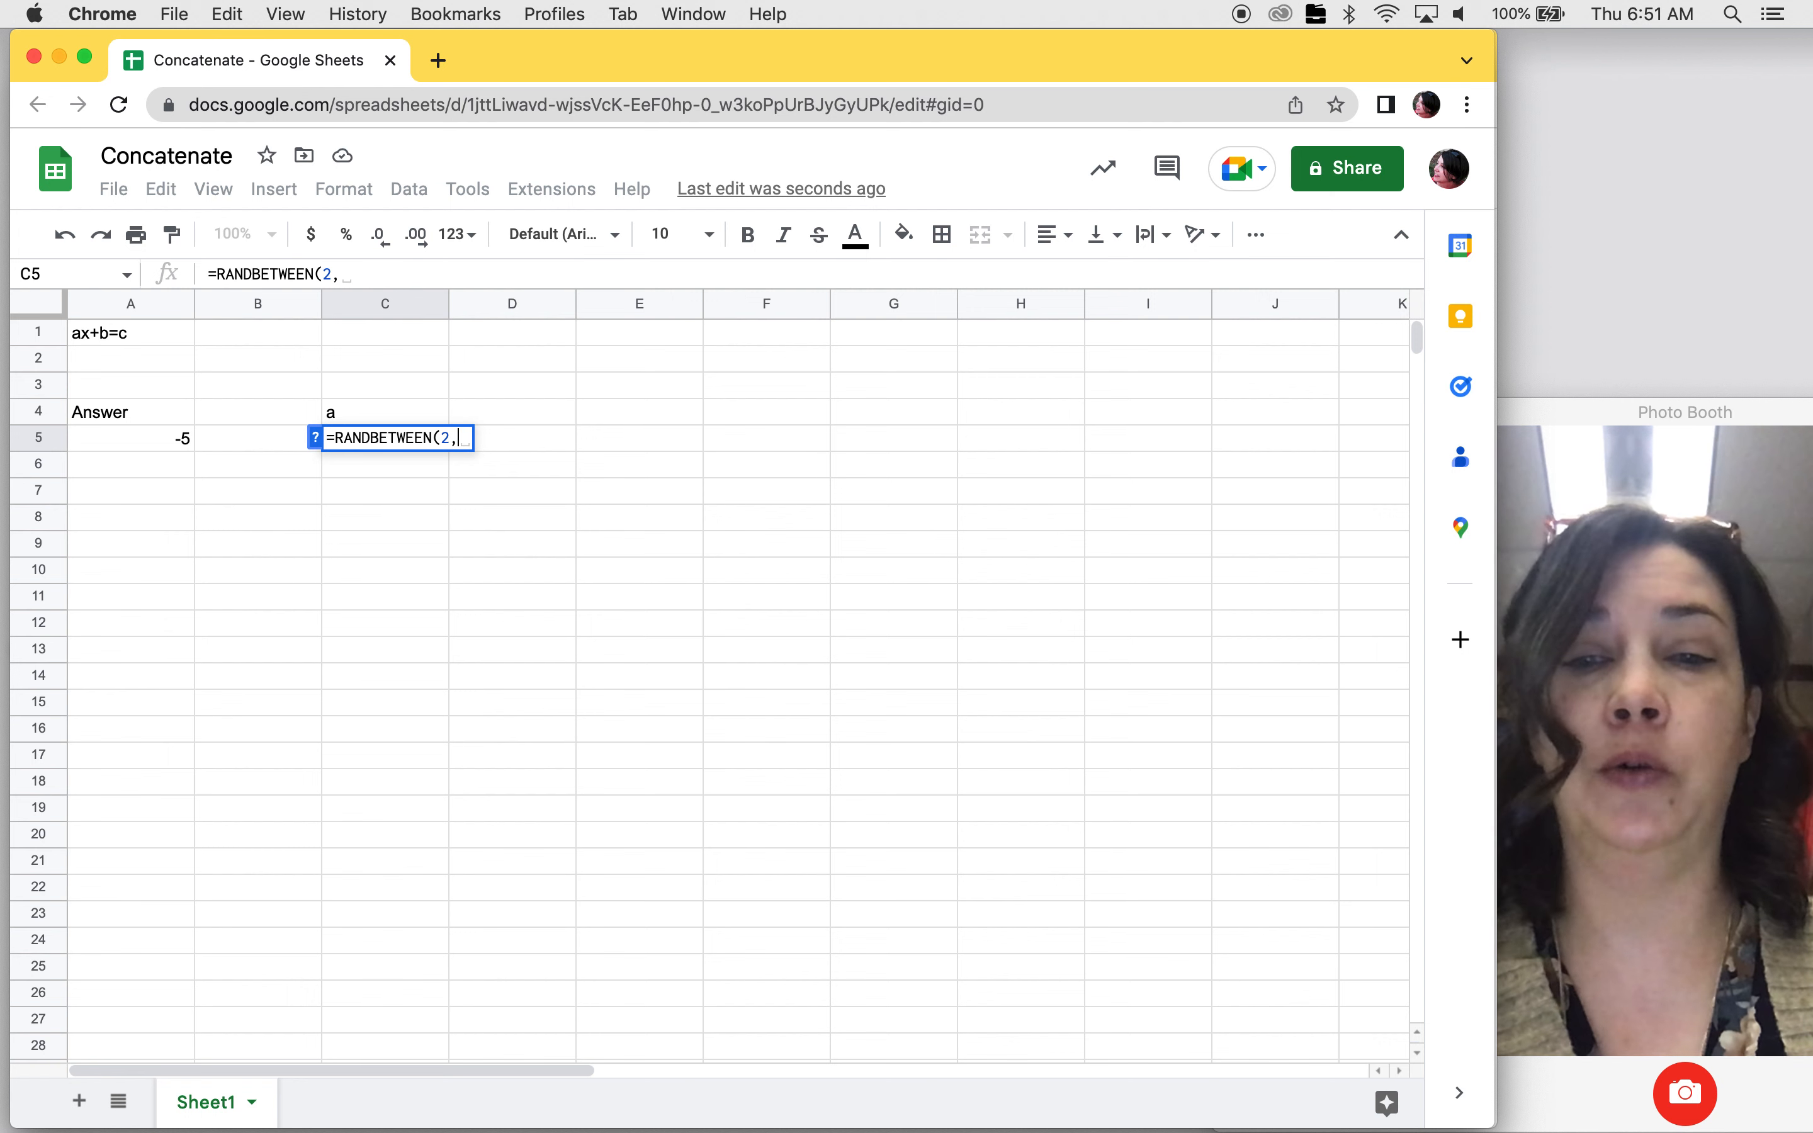
type("12")
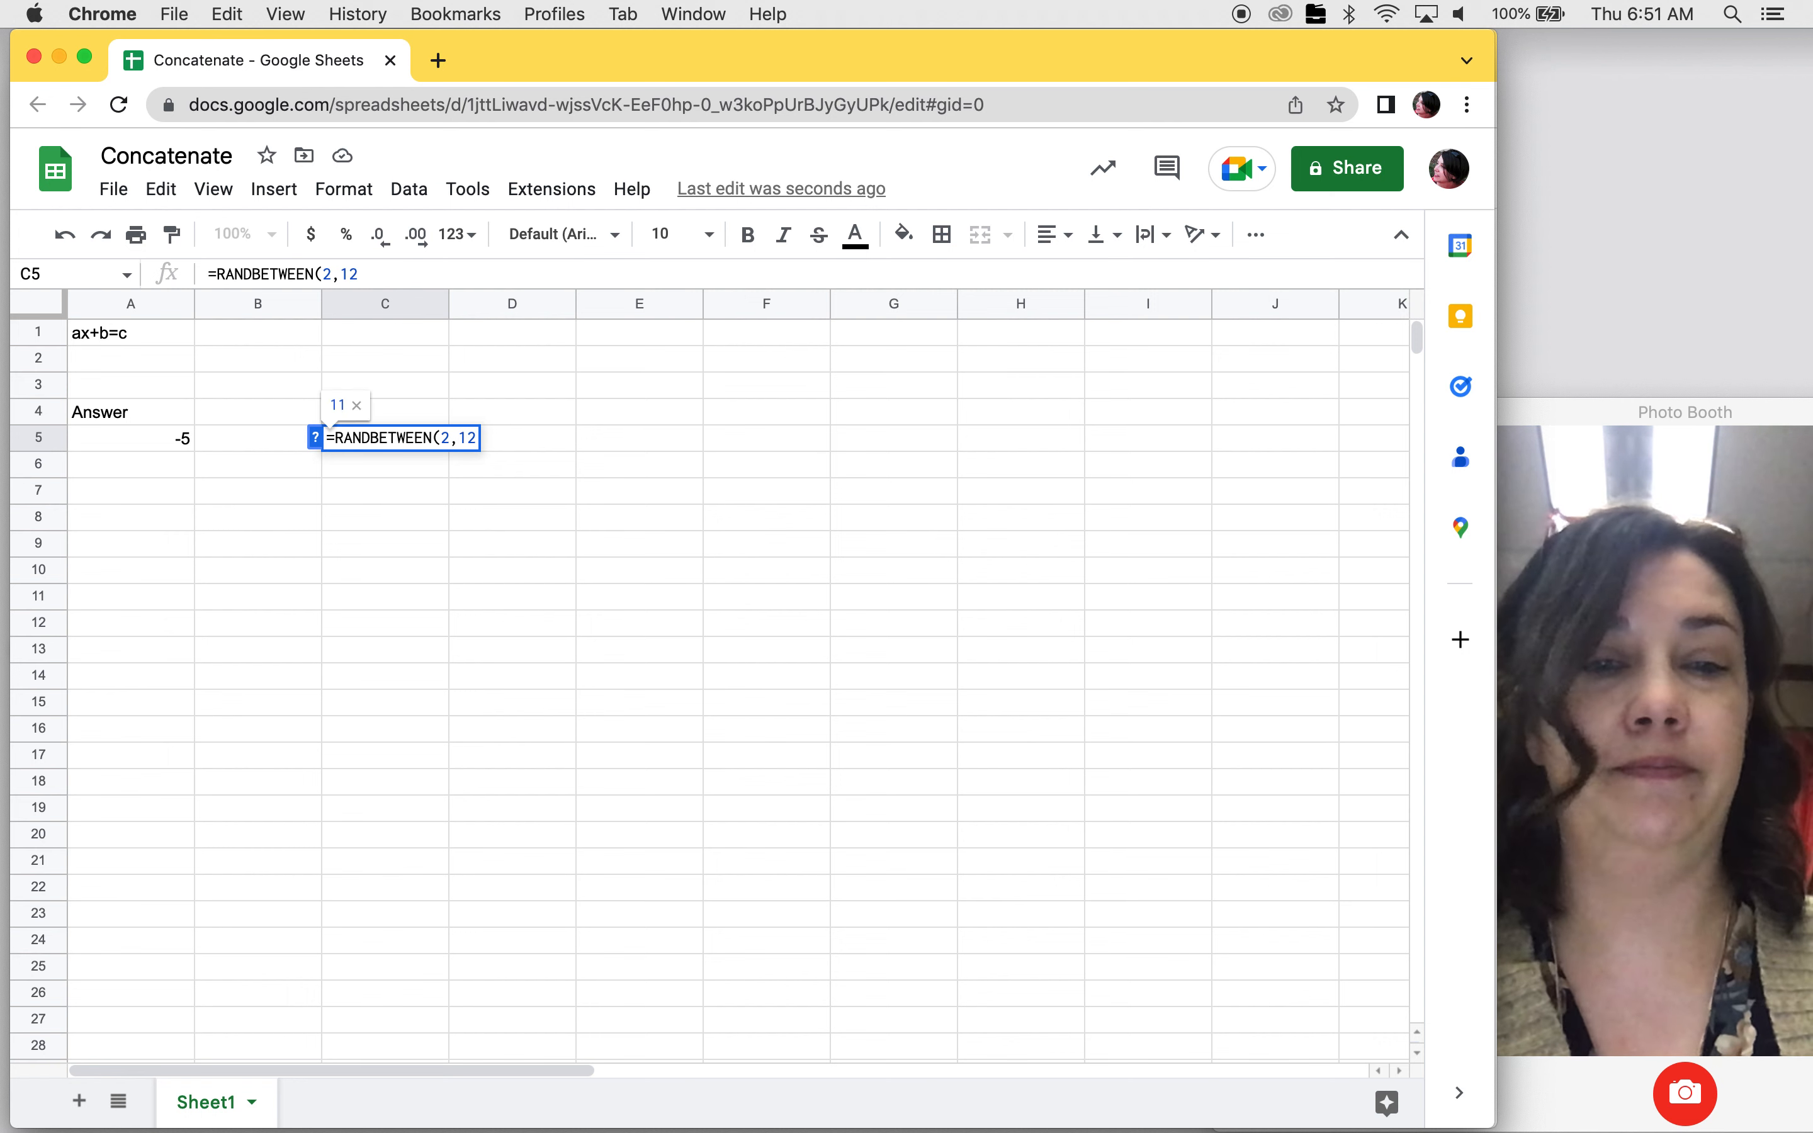
type(")")
key("Return")
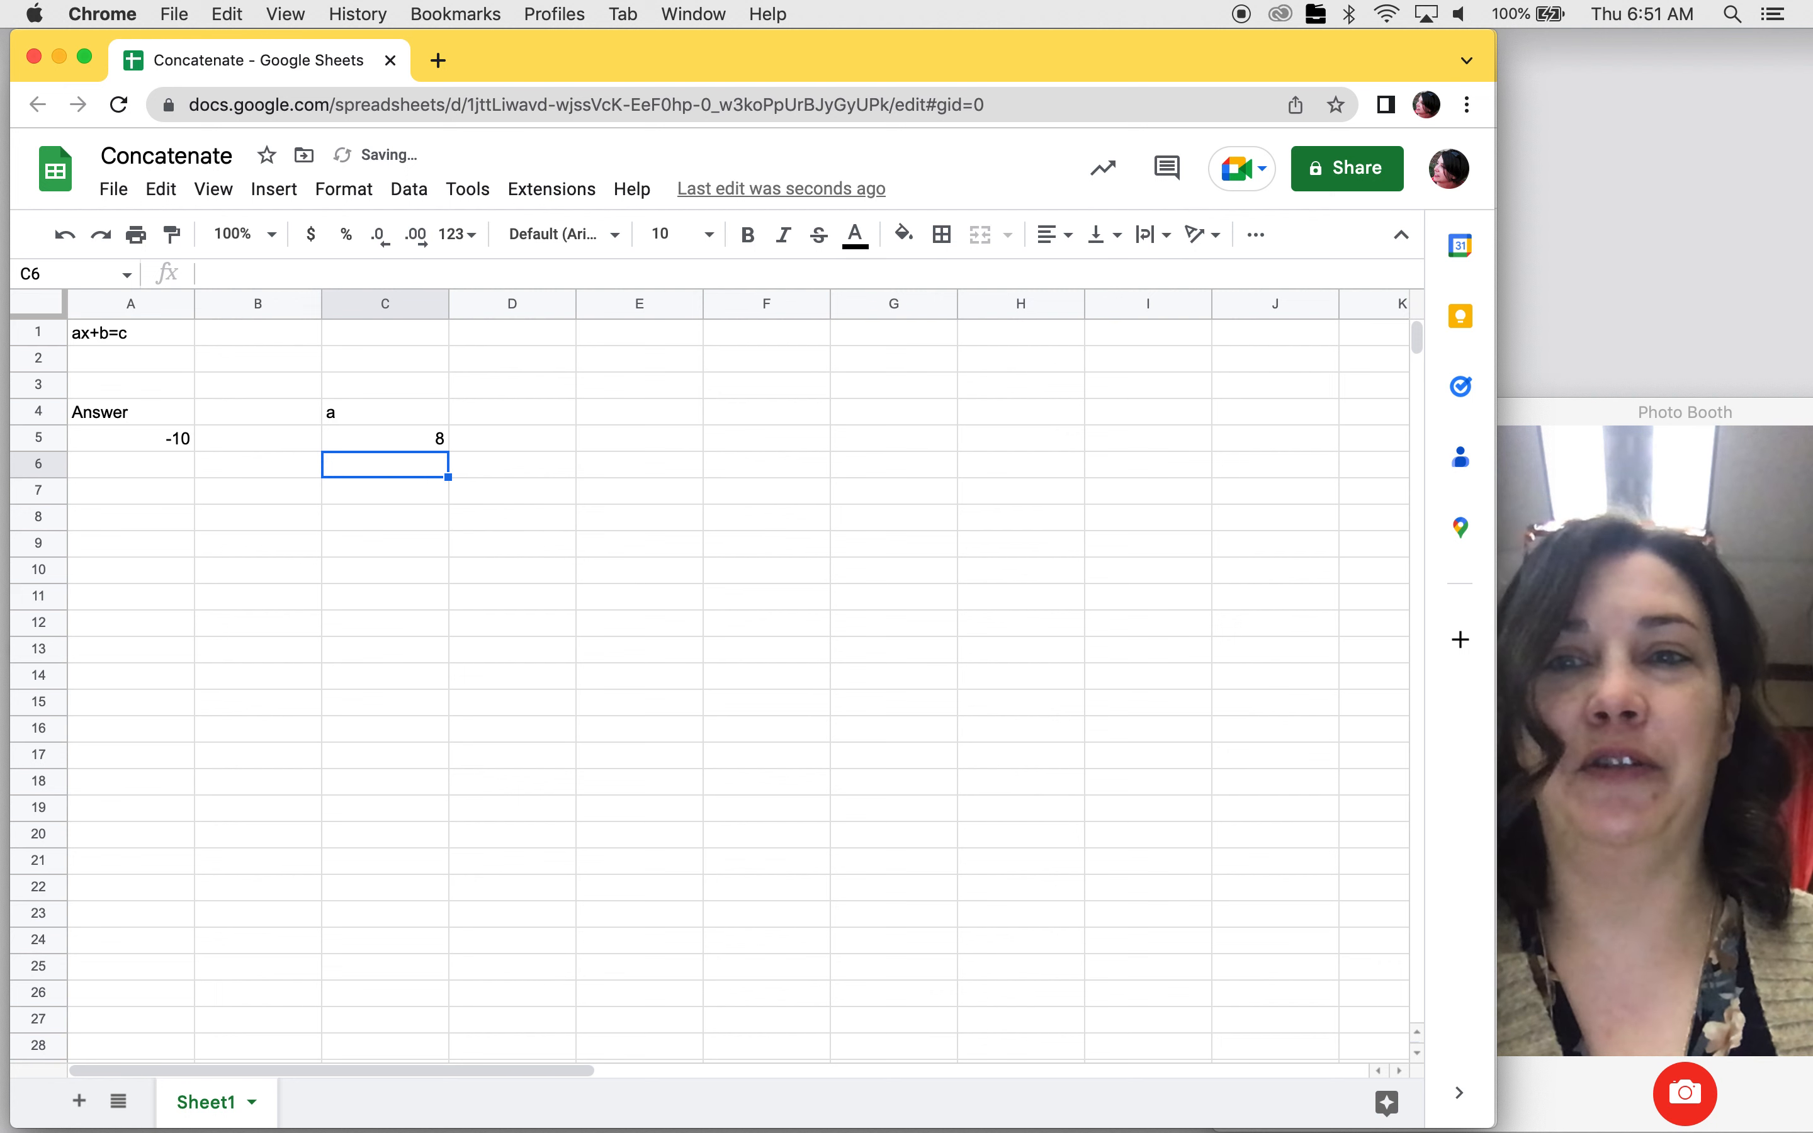
Enter the heading b in D4 and the formula =RANDBETWEEN(1,12) below it in D5.
key("Up")
key("Right")
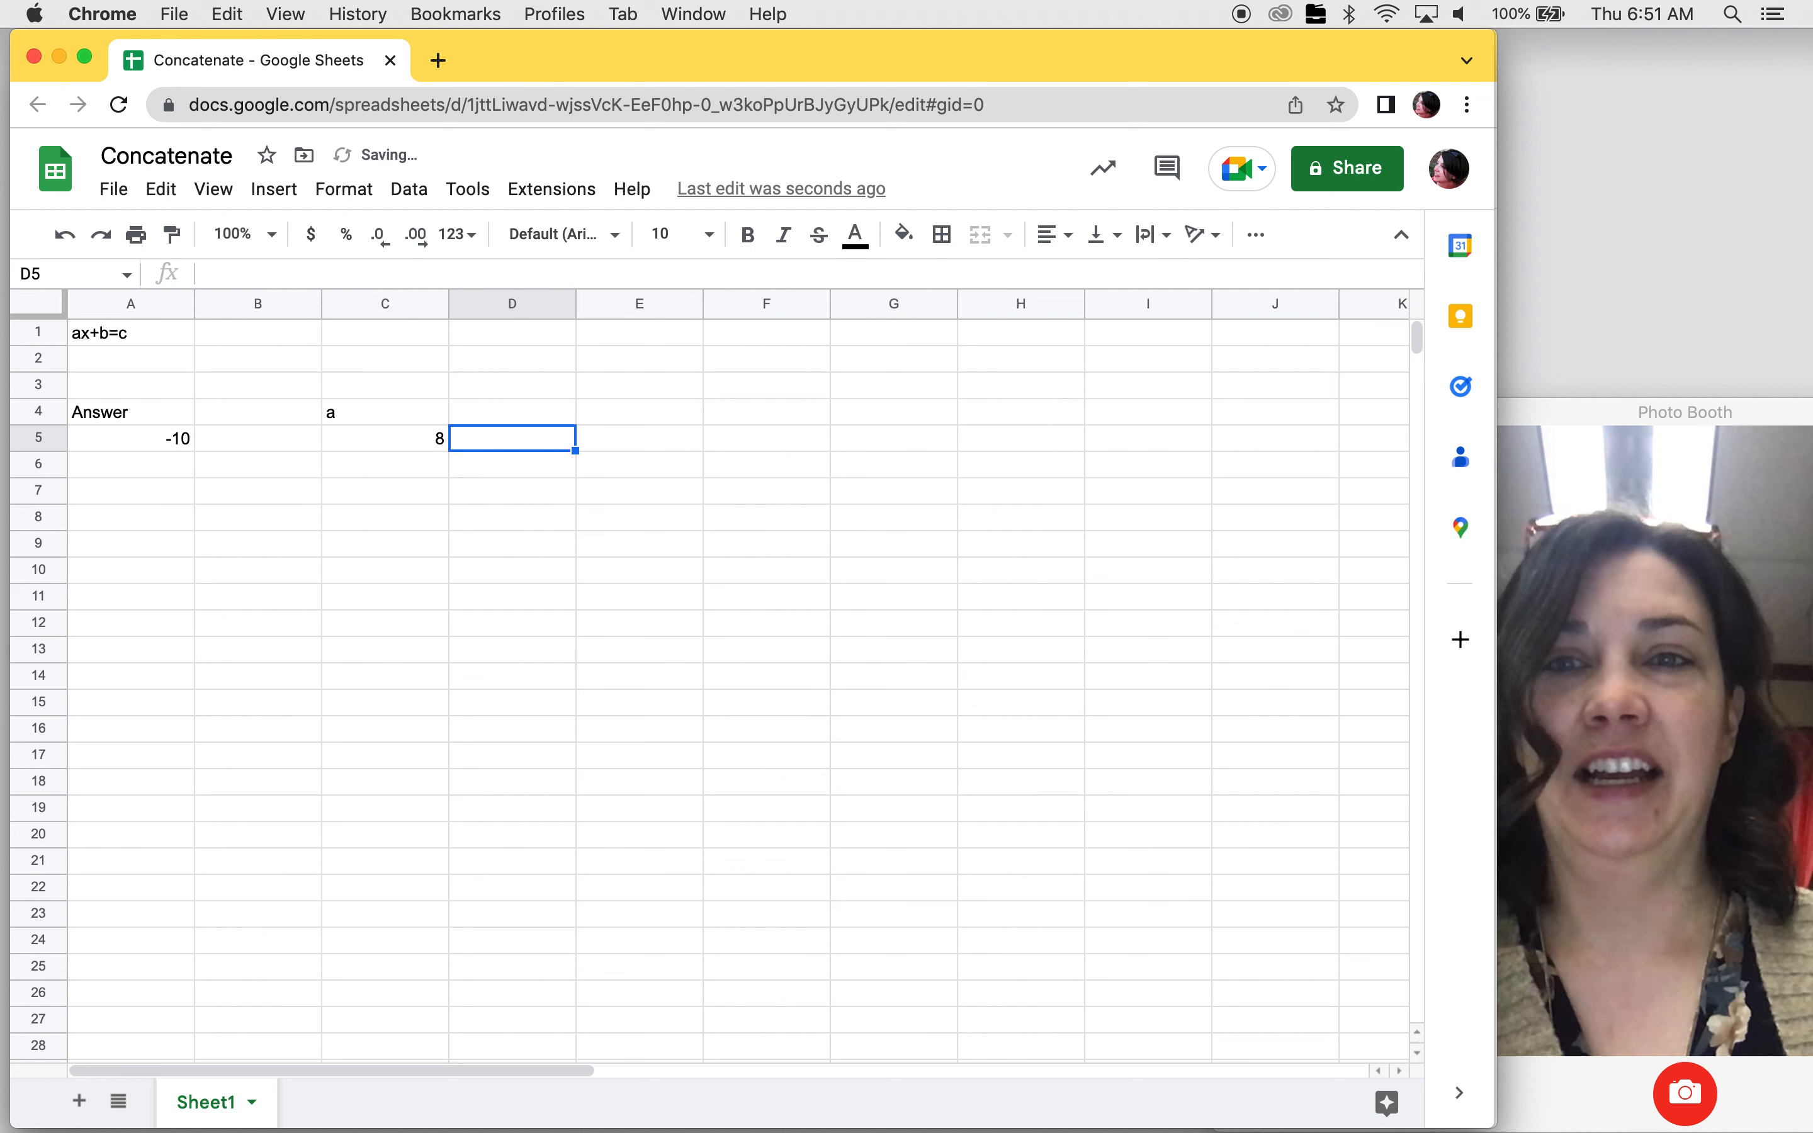
key("Up")
type("b")
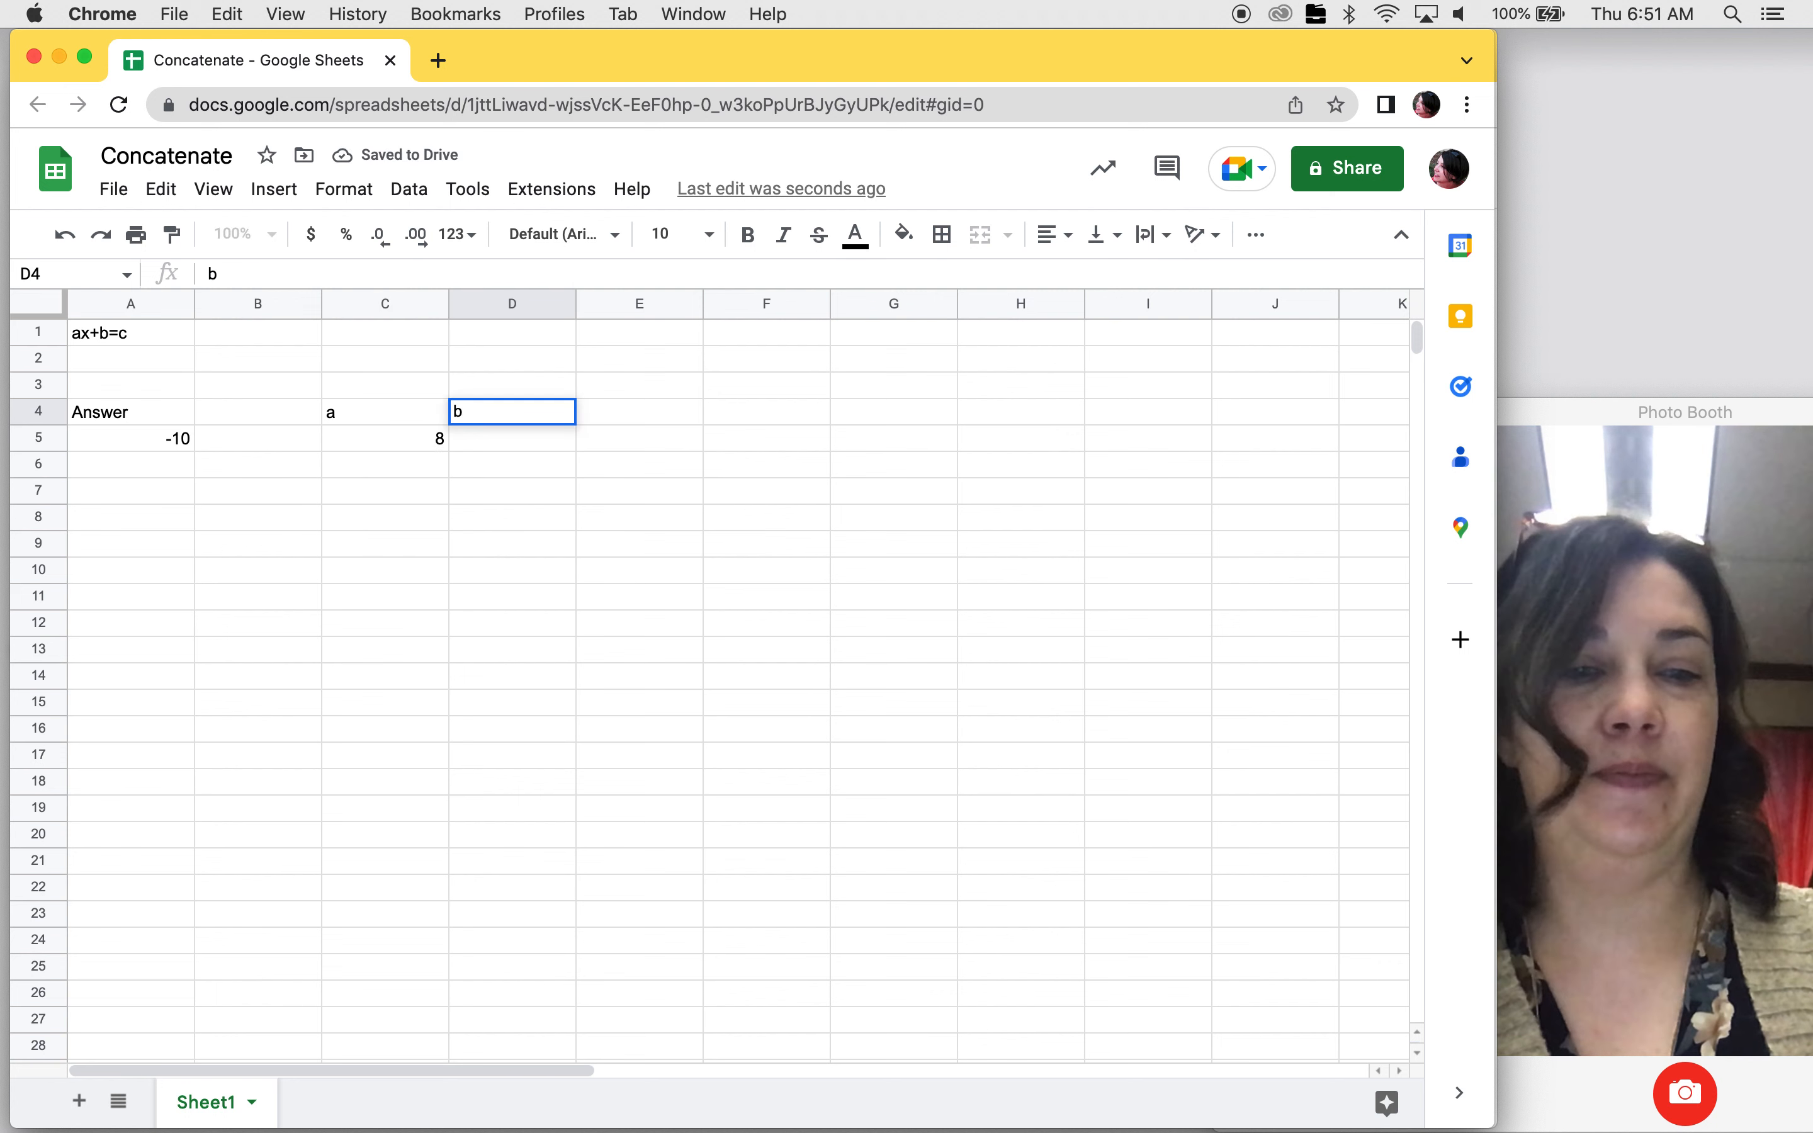
key("Return")
type("=")
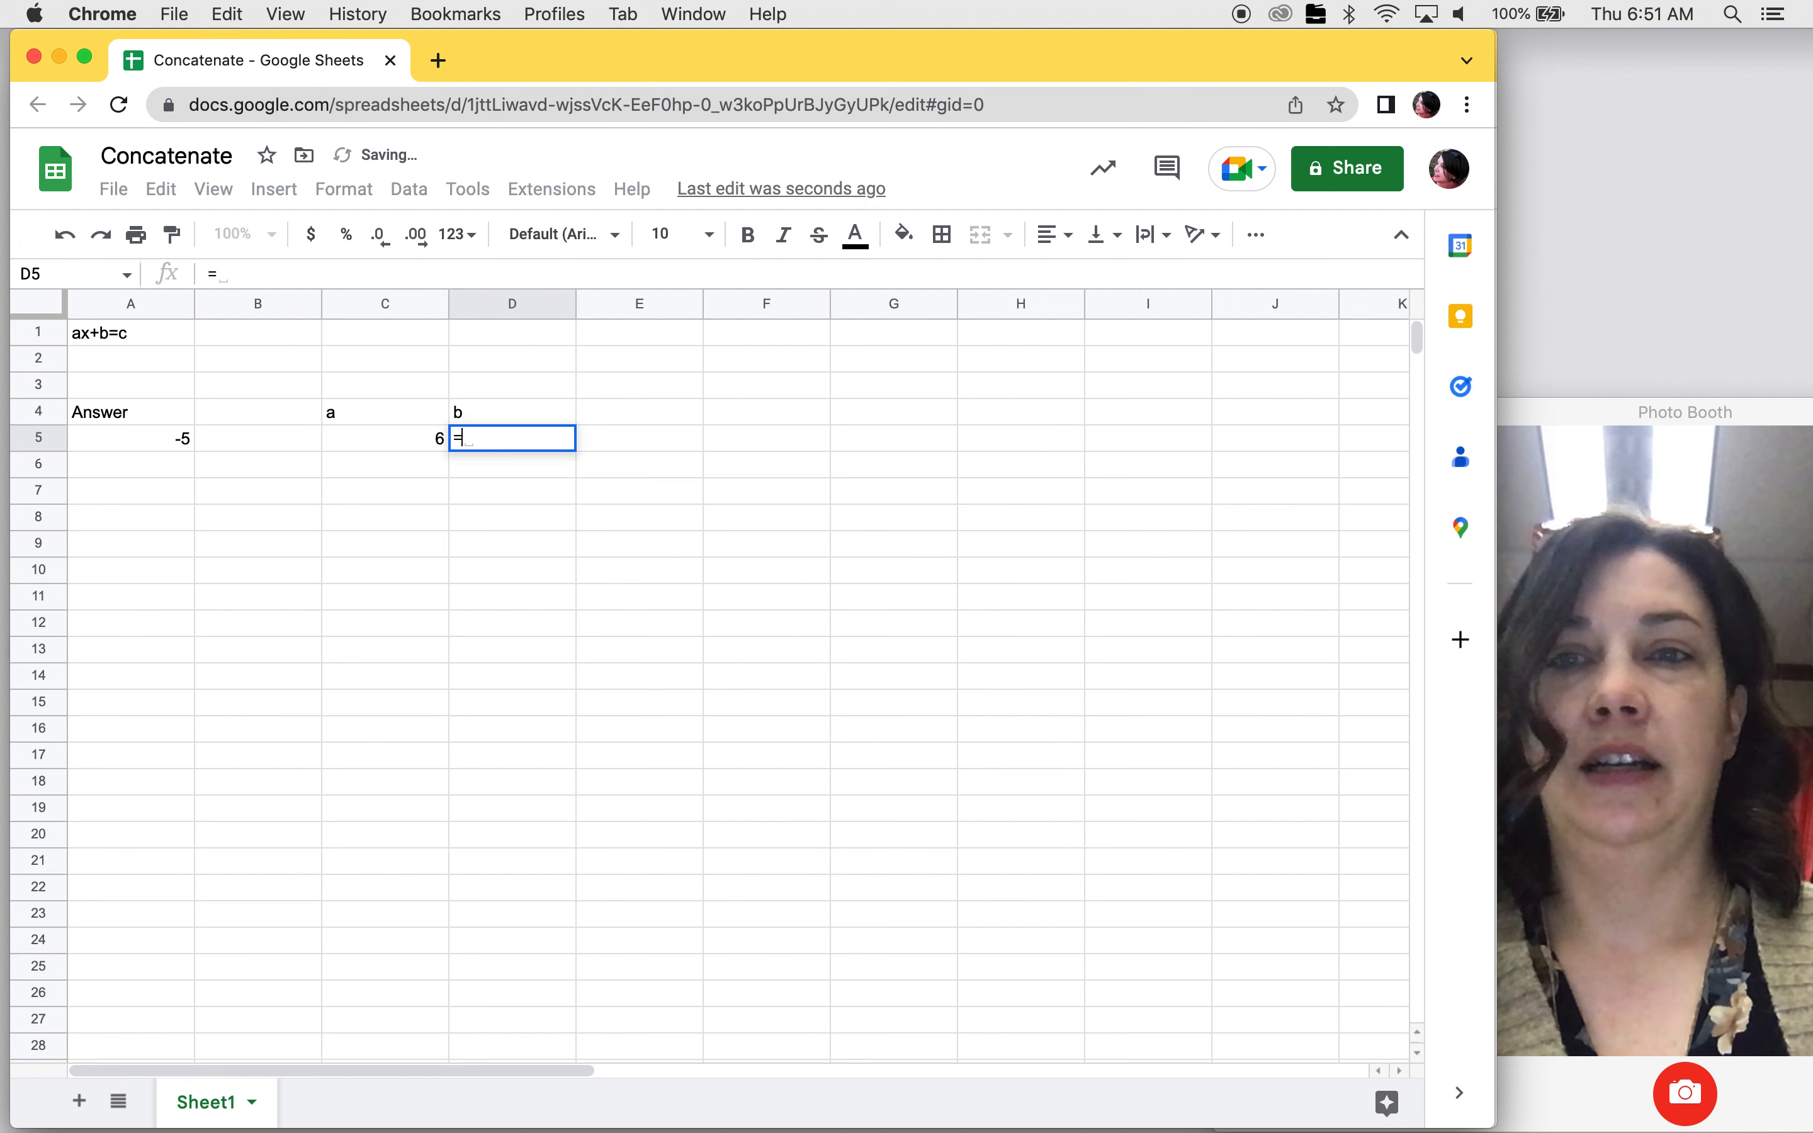
type("rand")
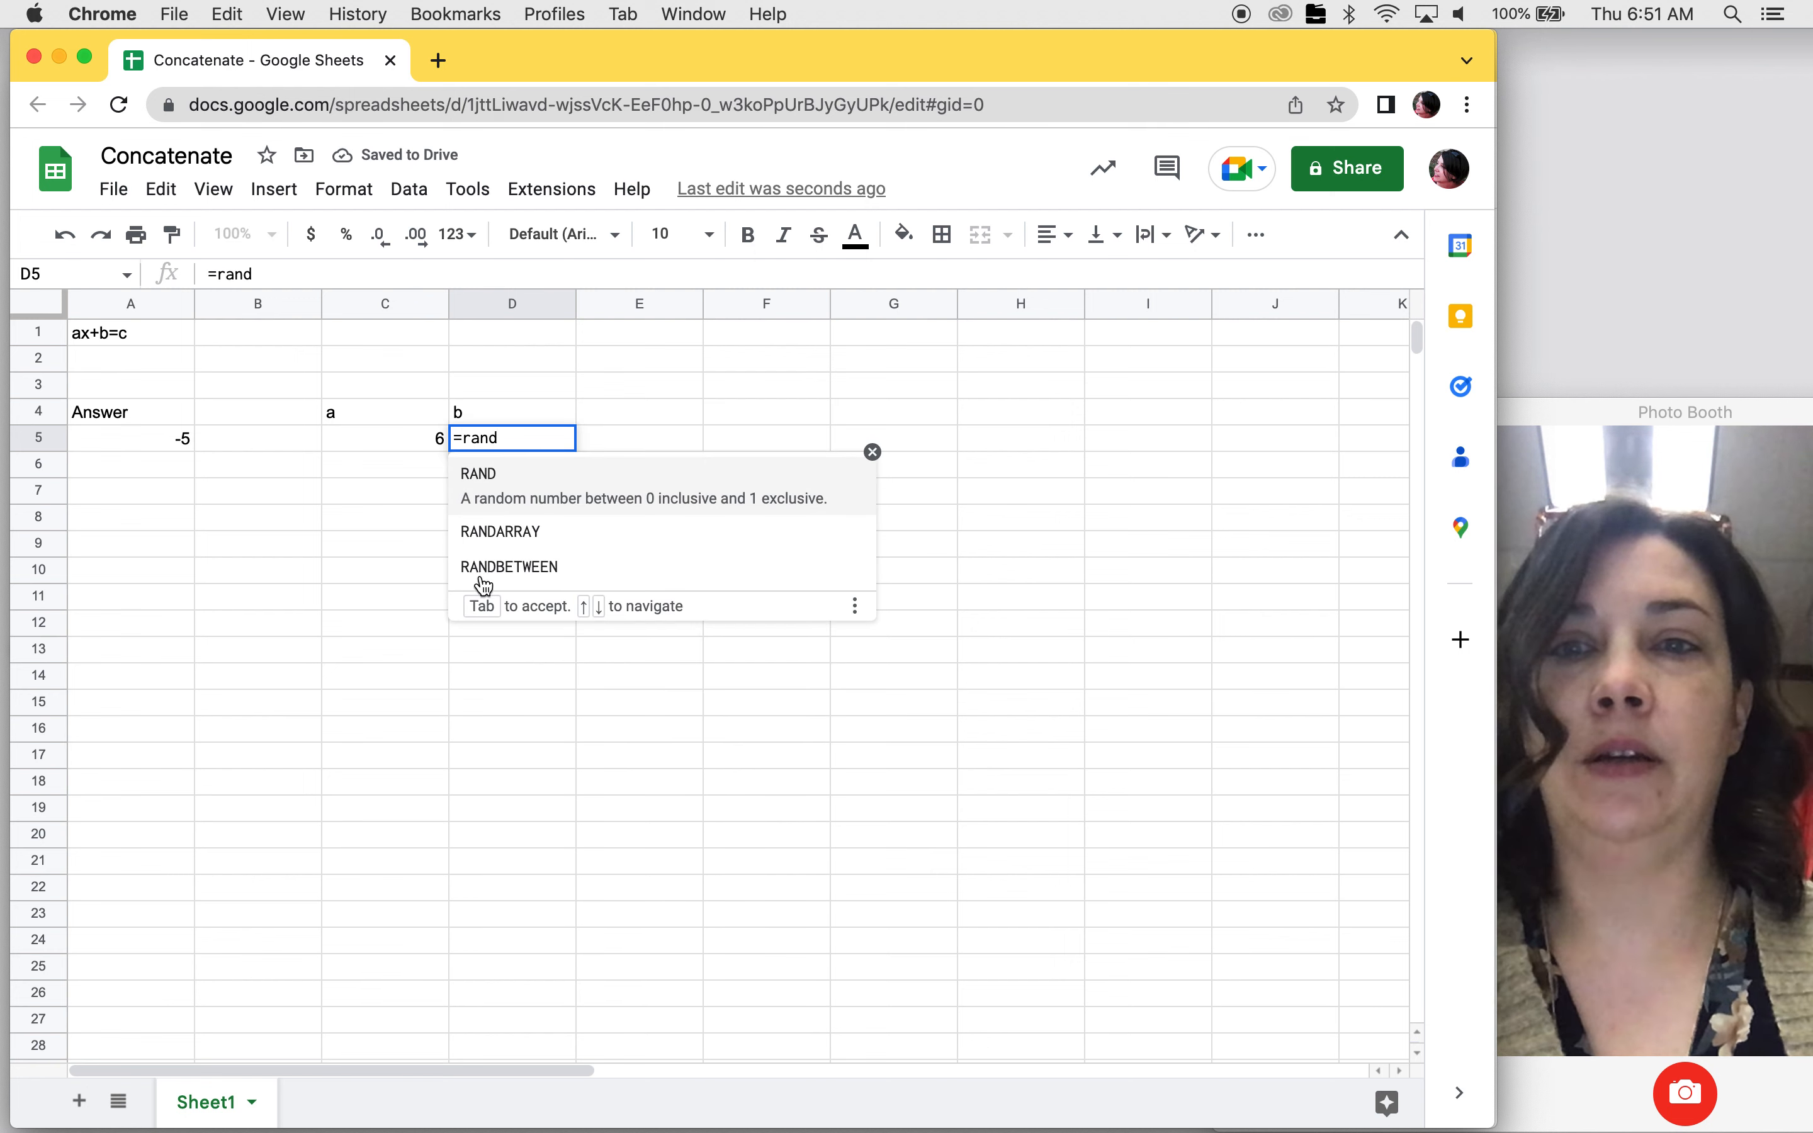
left_click(501, 567)
type("1,")
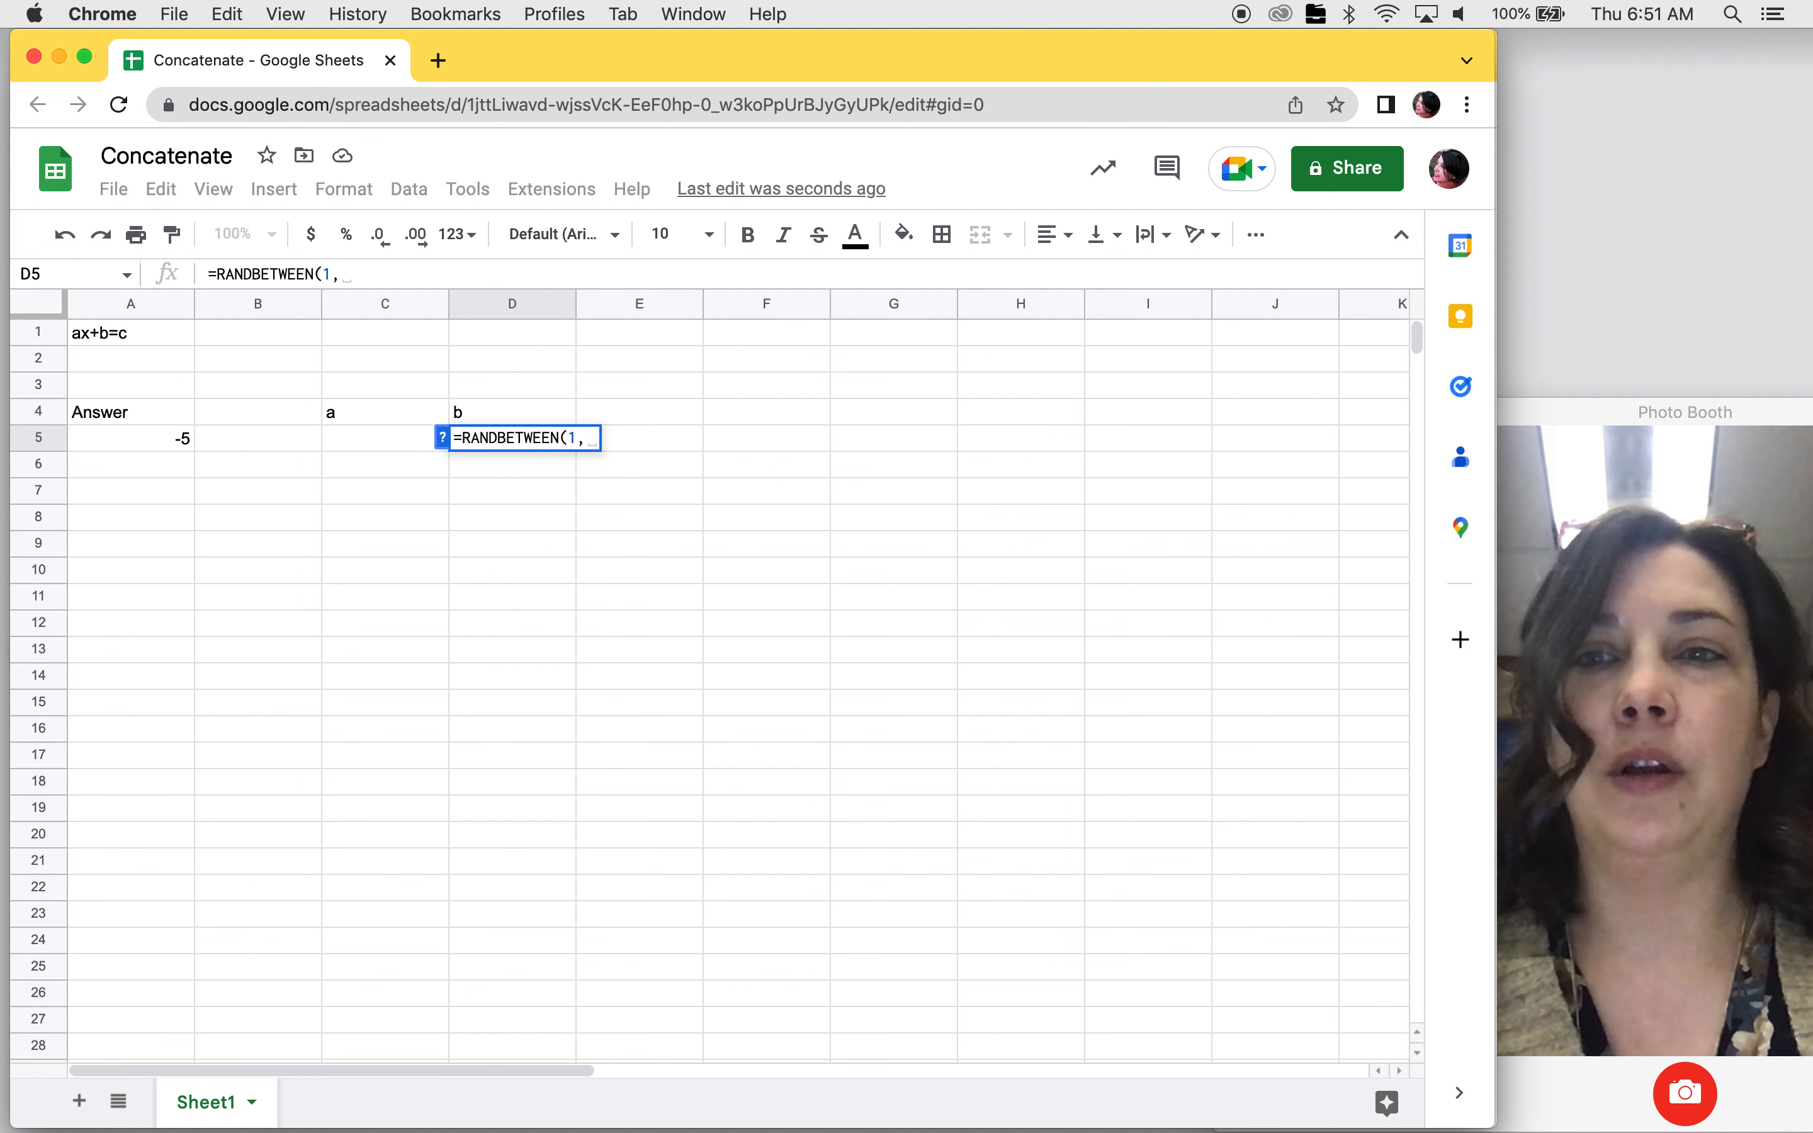
type(" 12)")
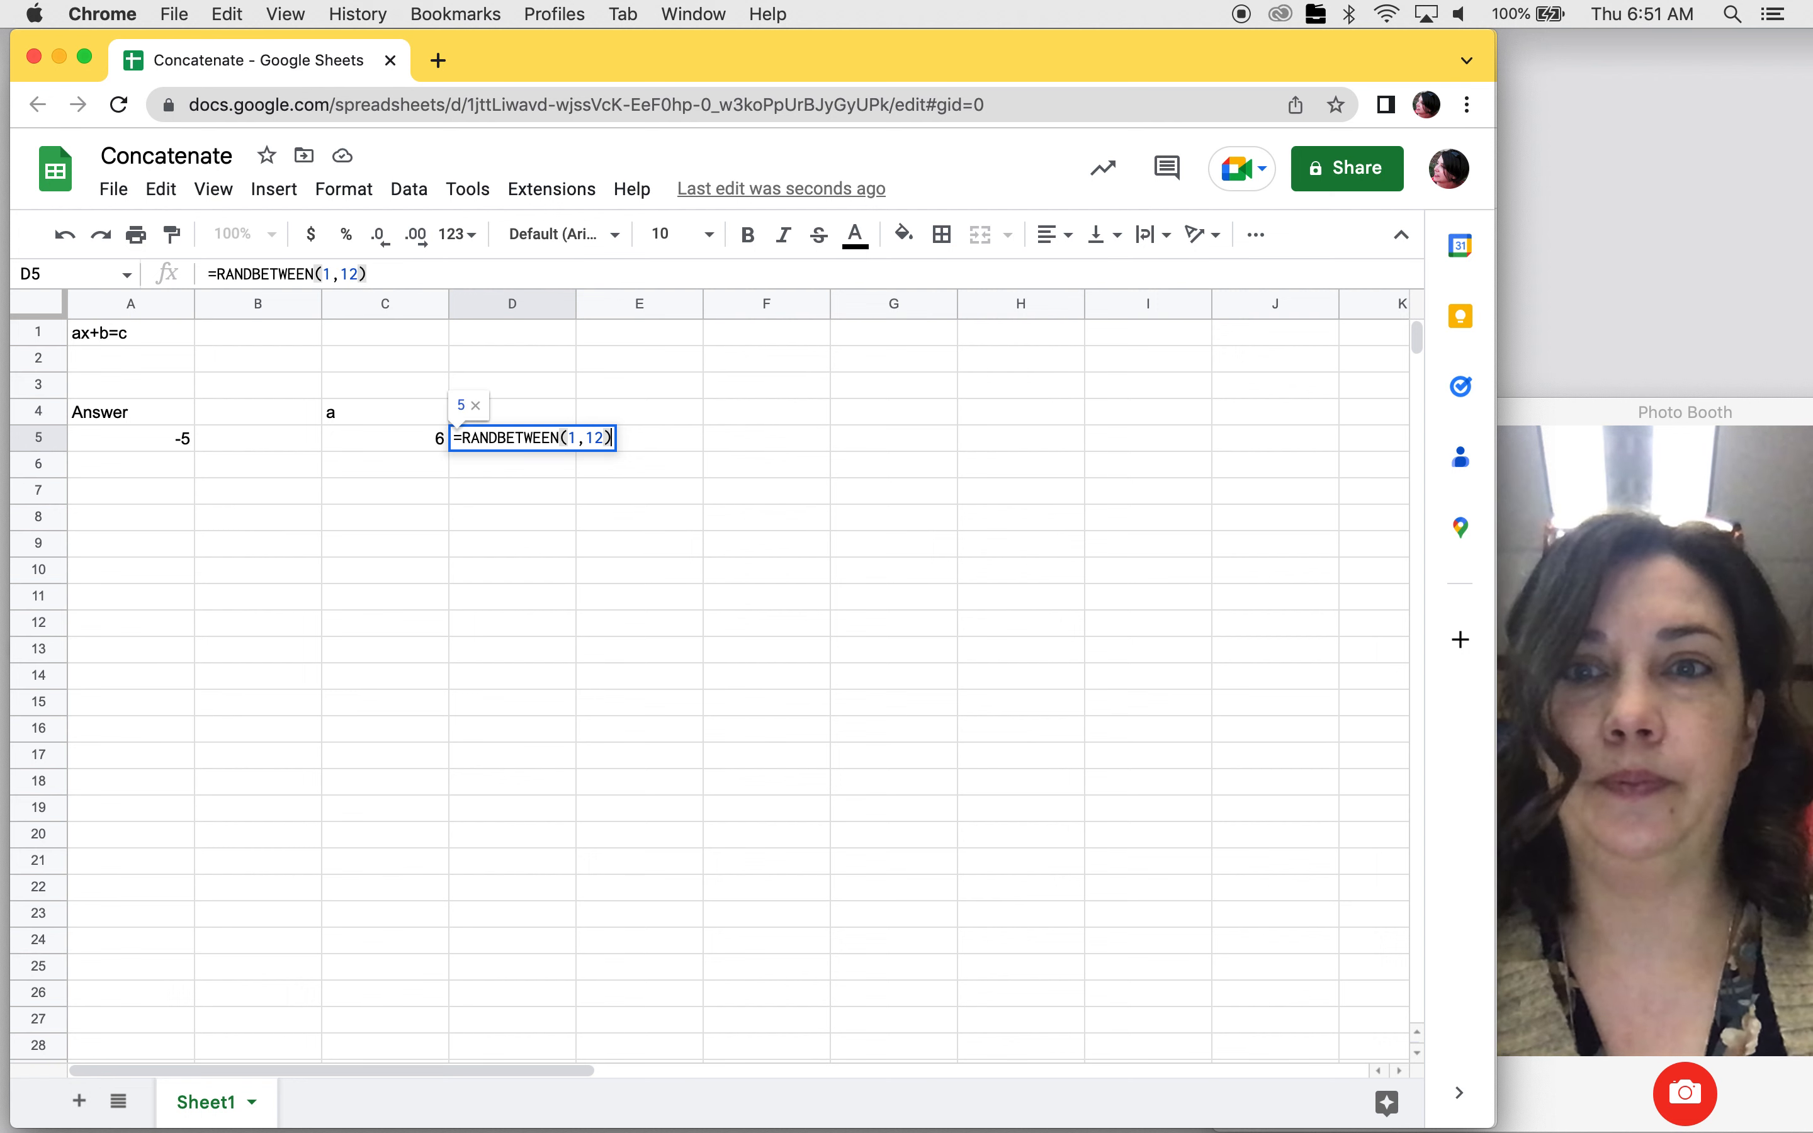
key("Return")
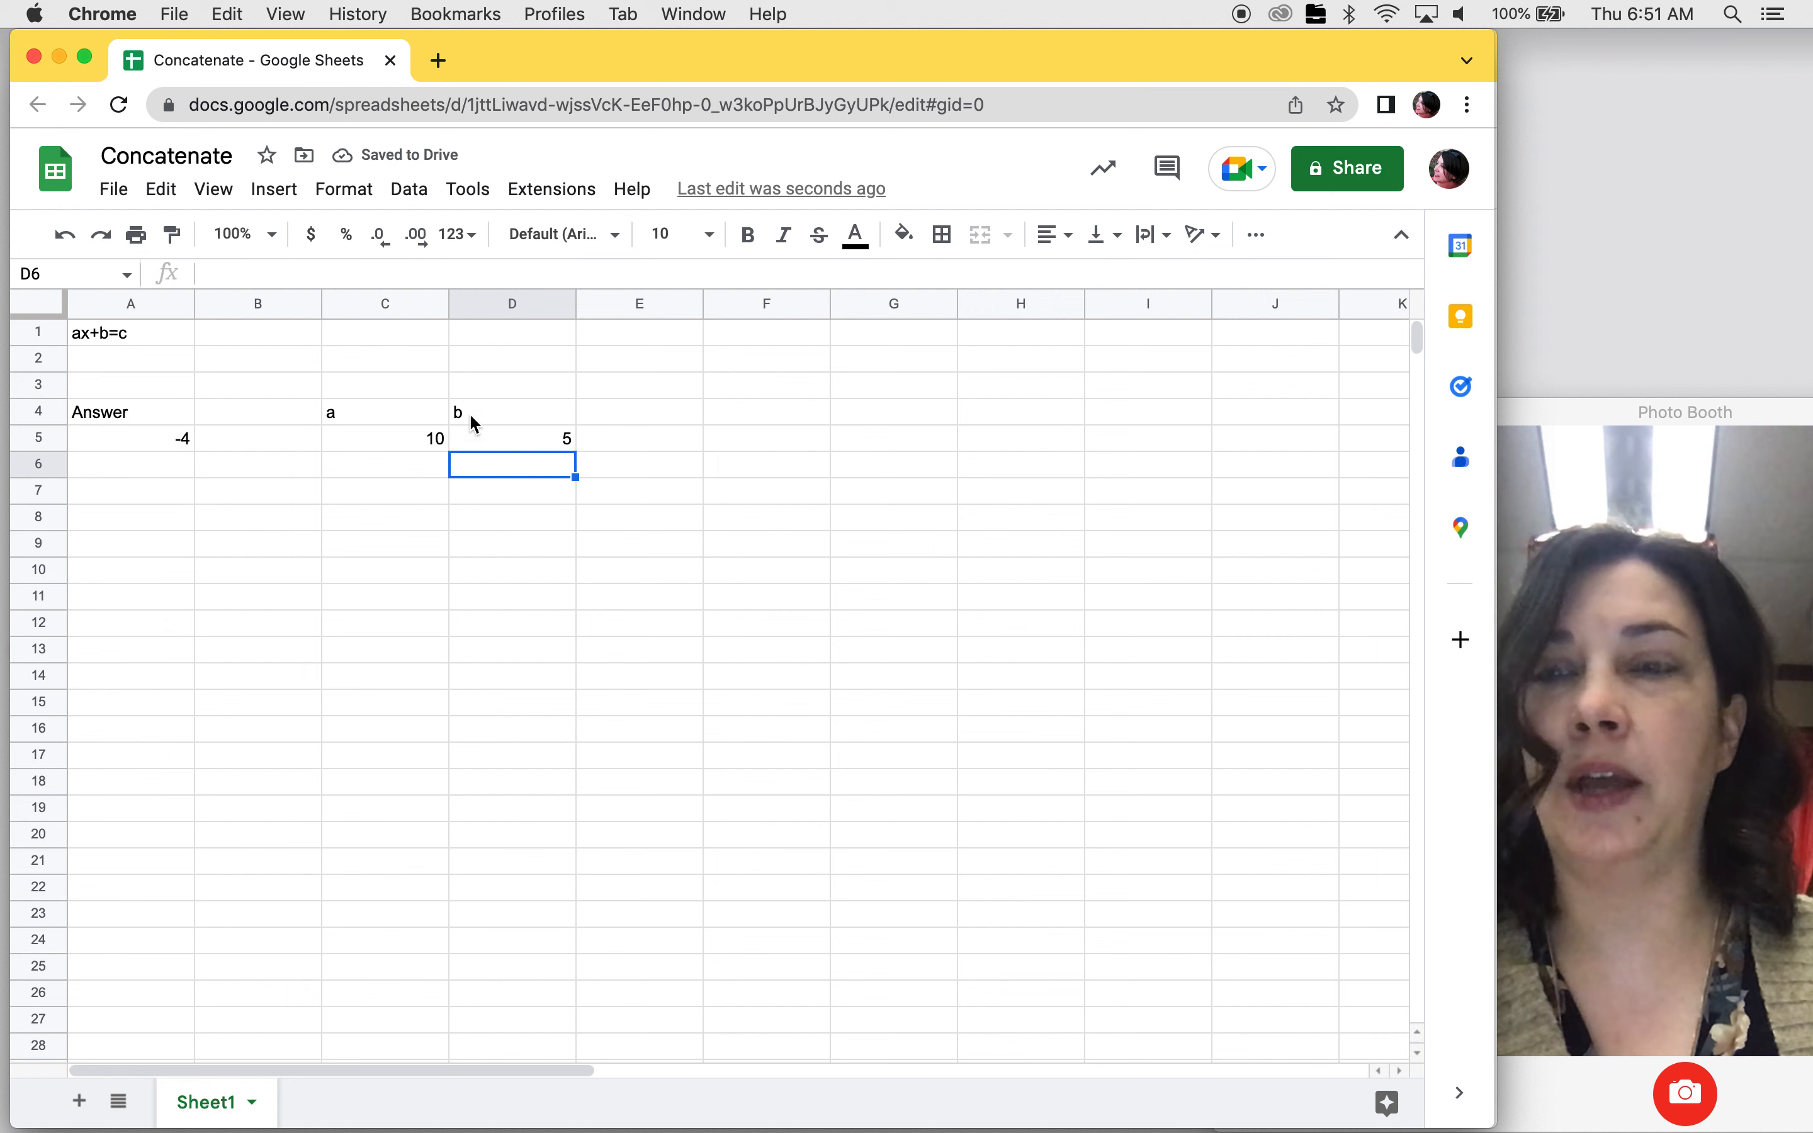
Enter the heading c in E4 and calculate it in E5 with the formula =C5*A5+D5.
left_click(659, 418)
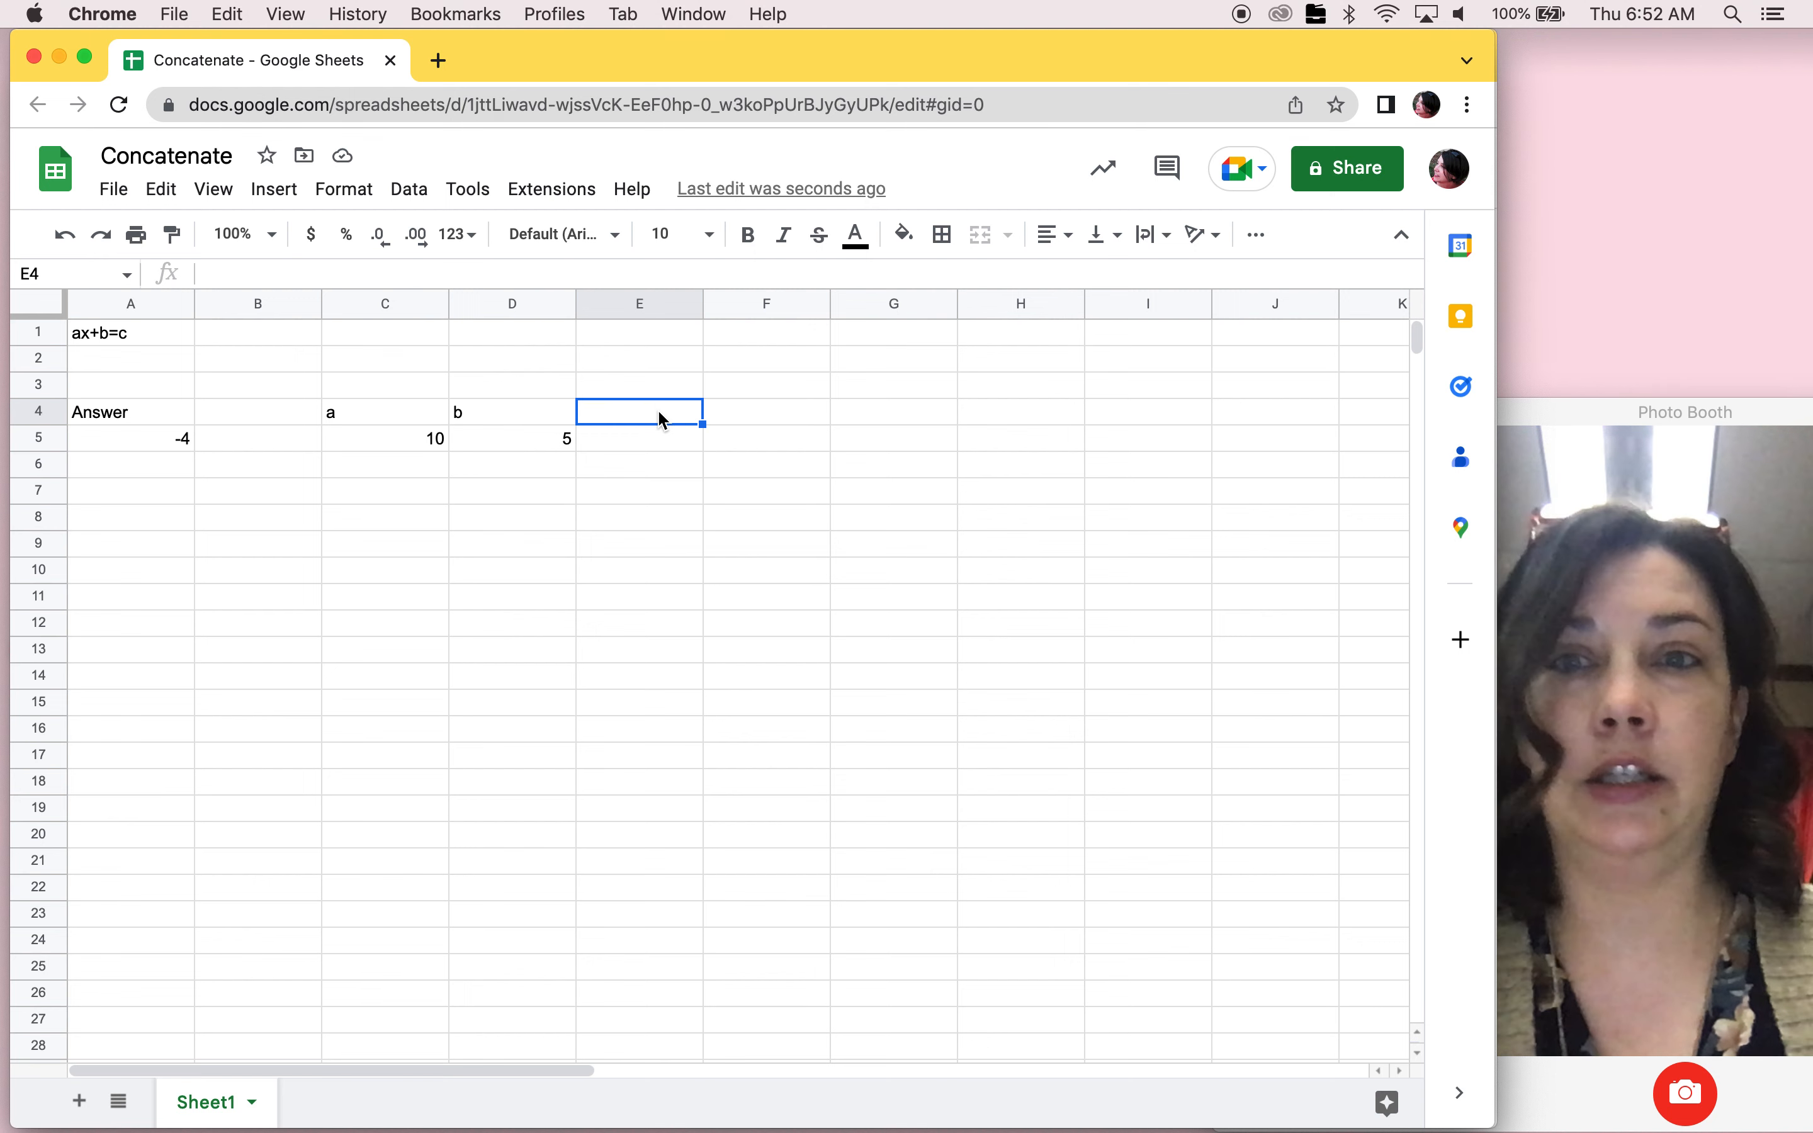
type("c")
key("Return")
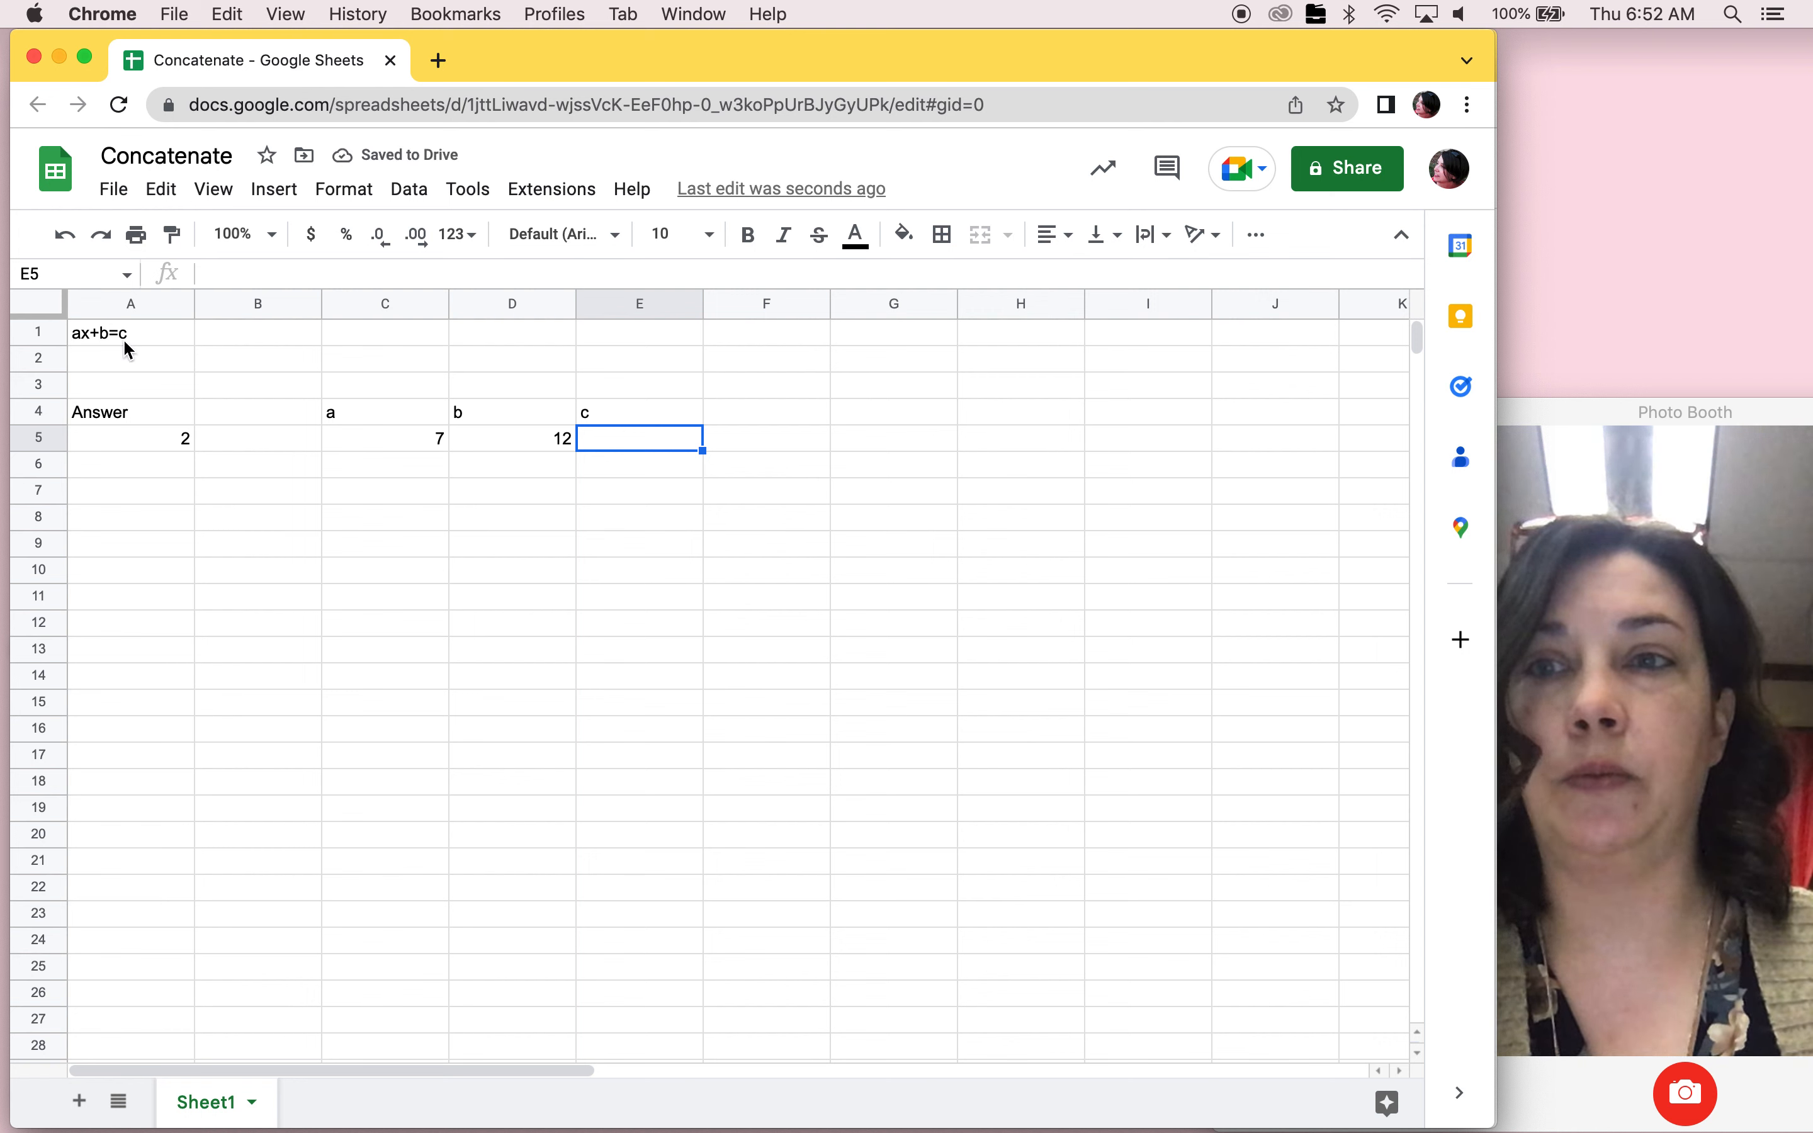
type("=")
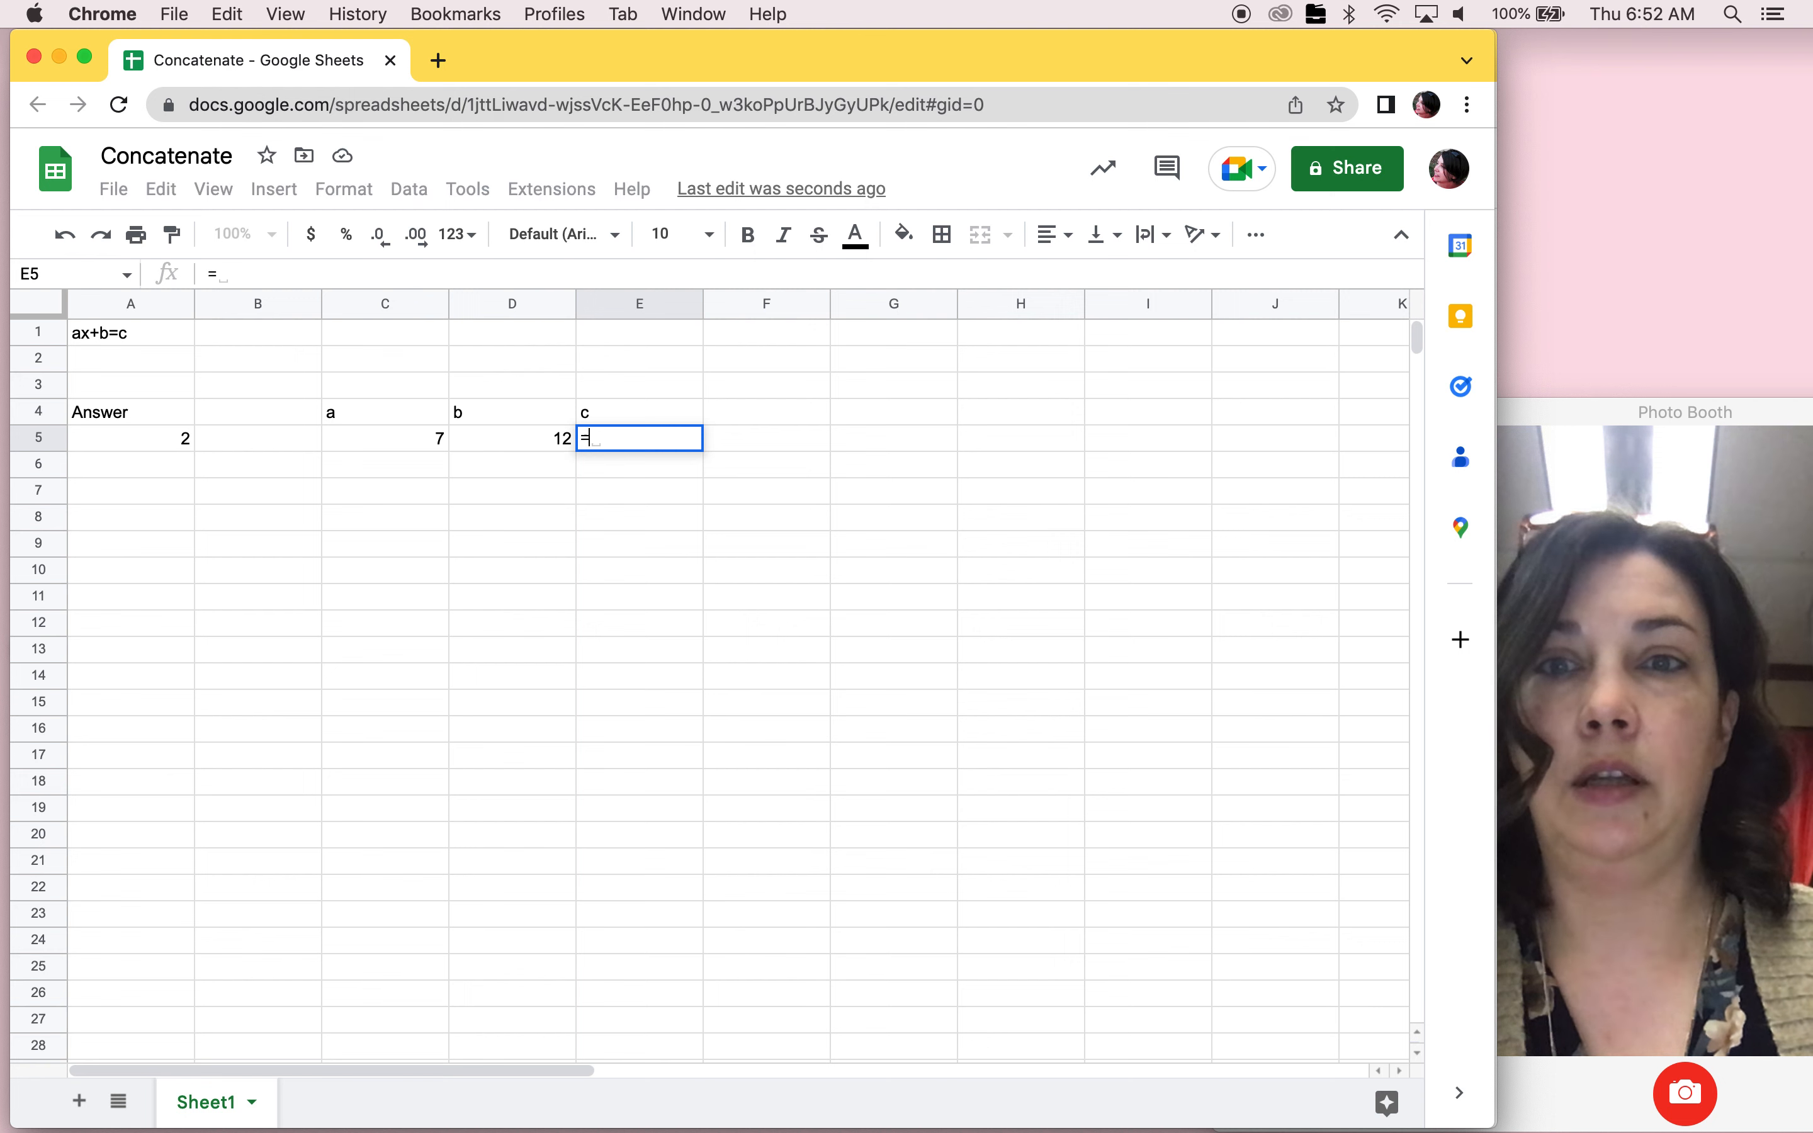
left_click(363, 440)
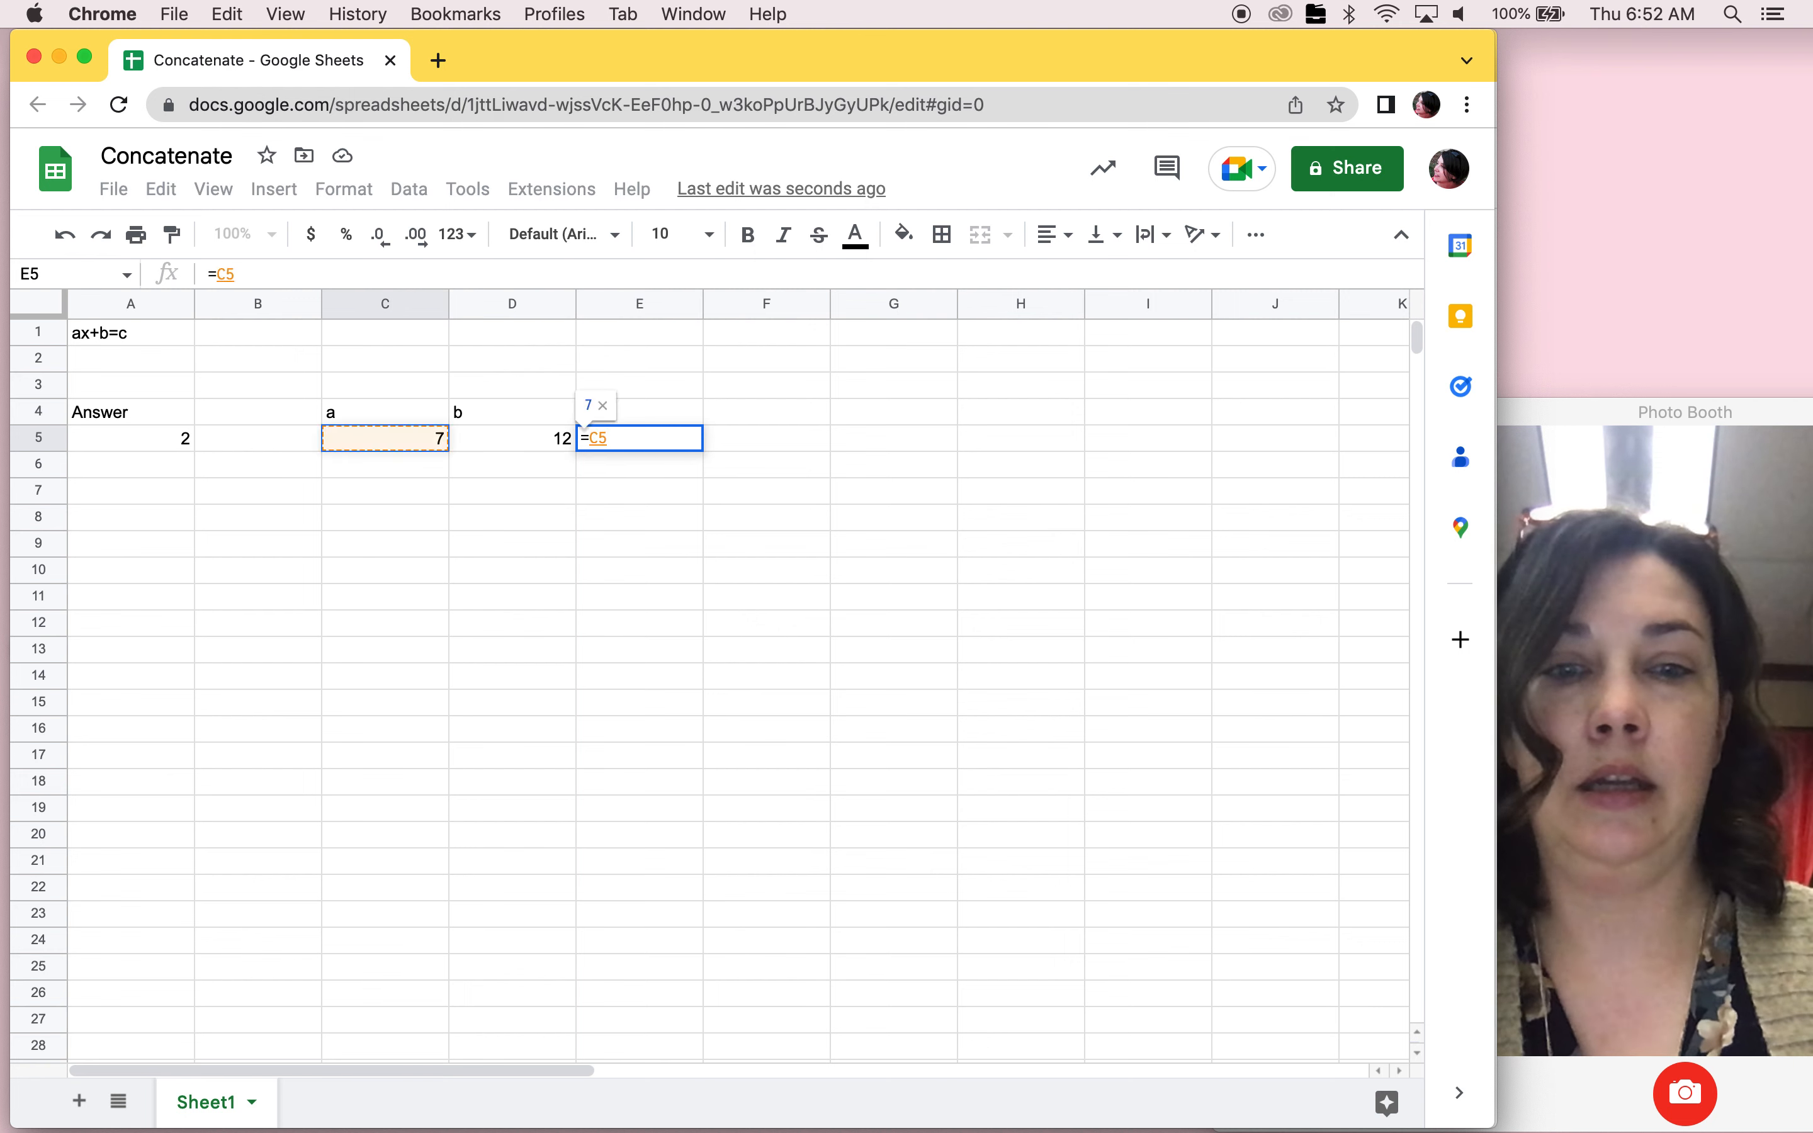
type("*")
left_click(172, 442)
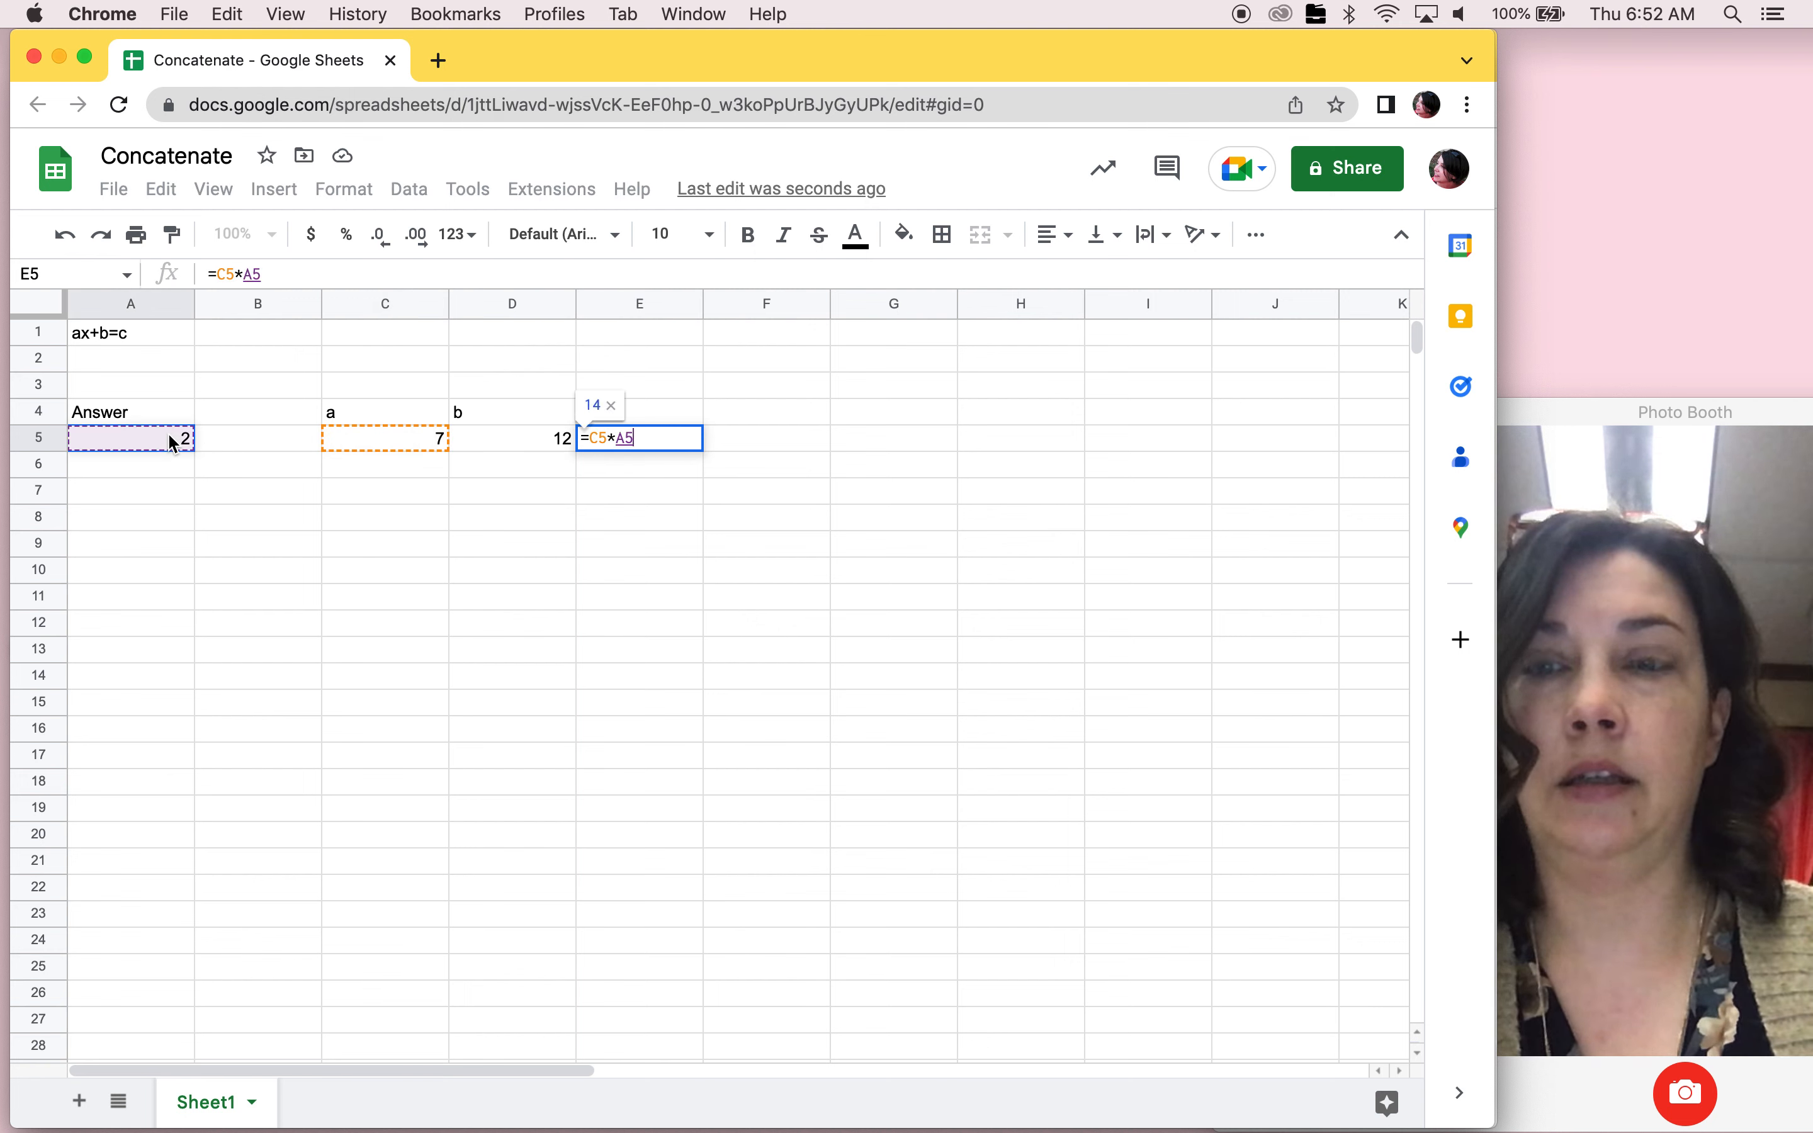
type("+")
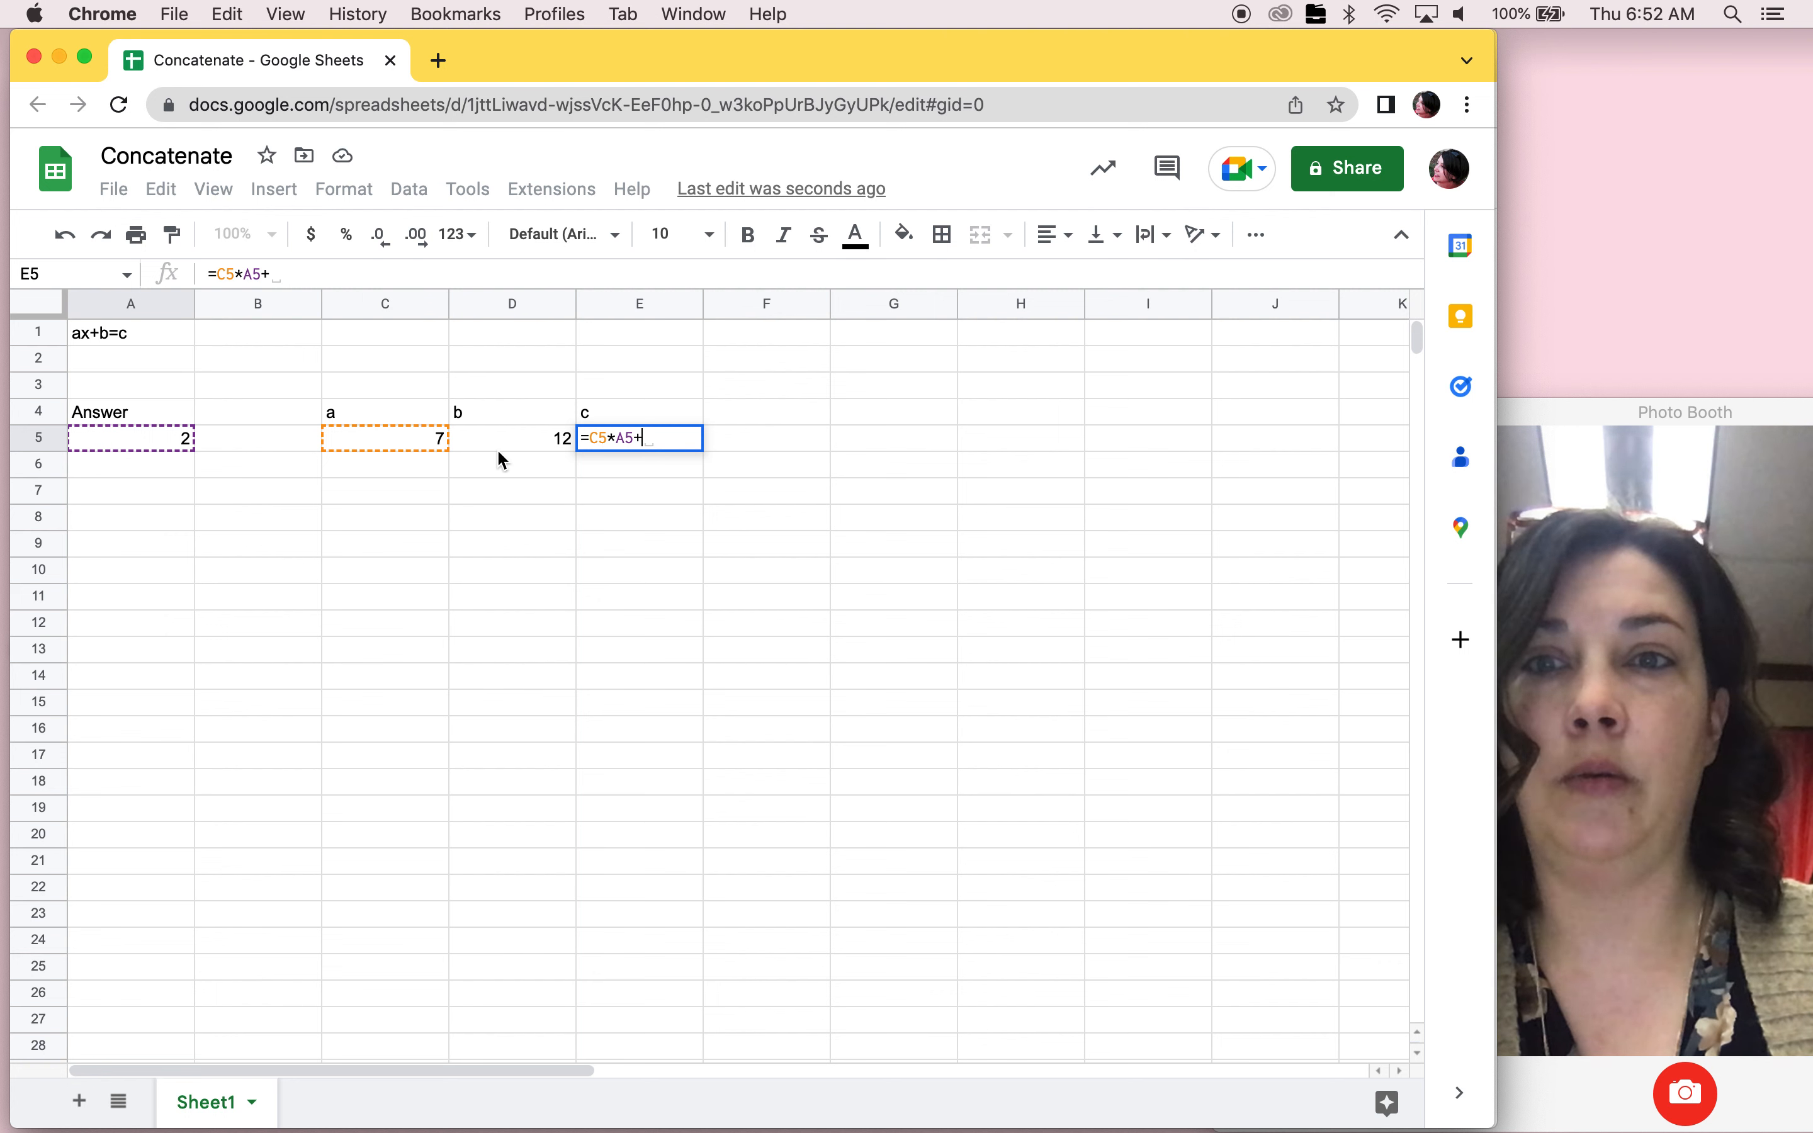
left_click(517, 448)
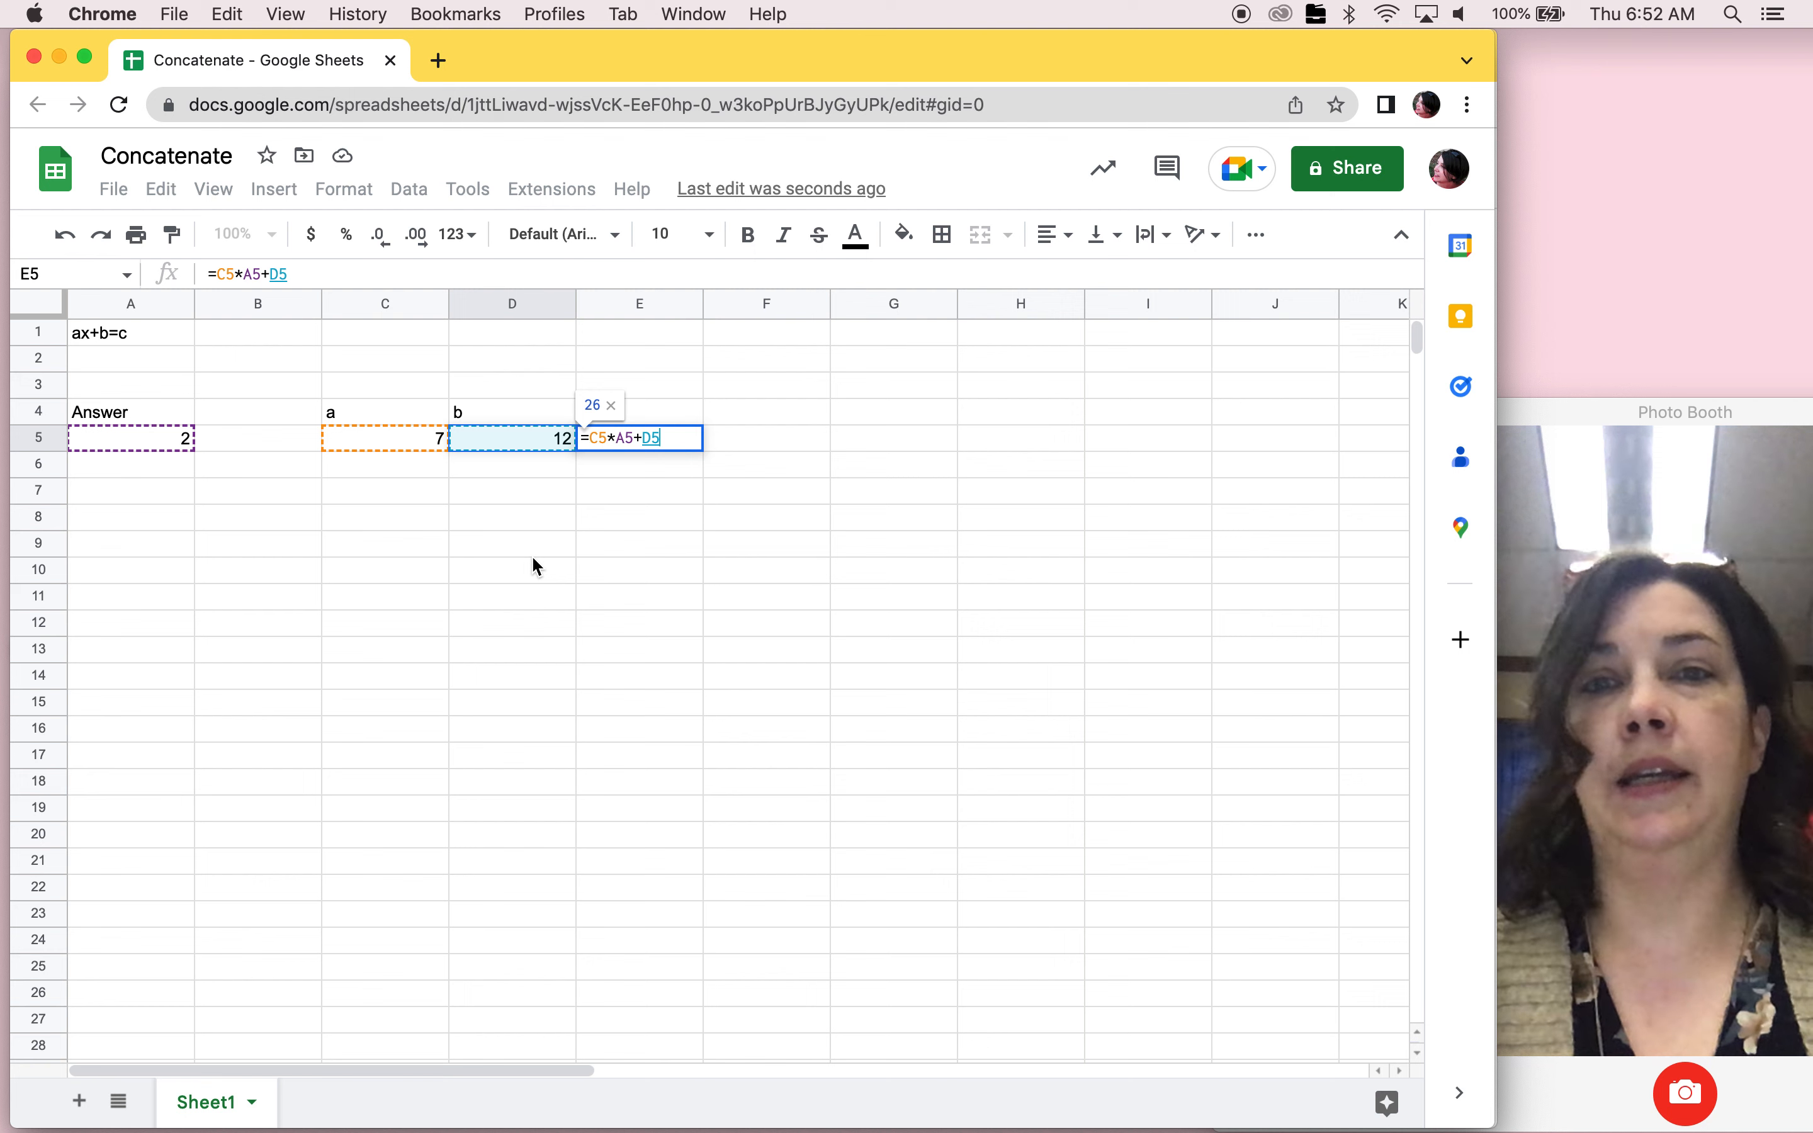
key("Return")
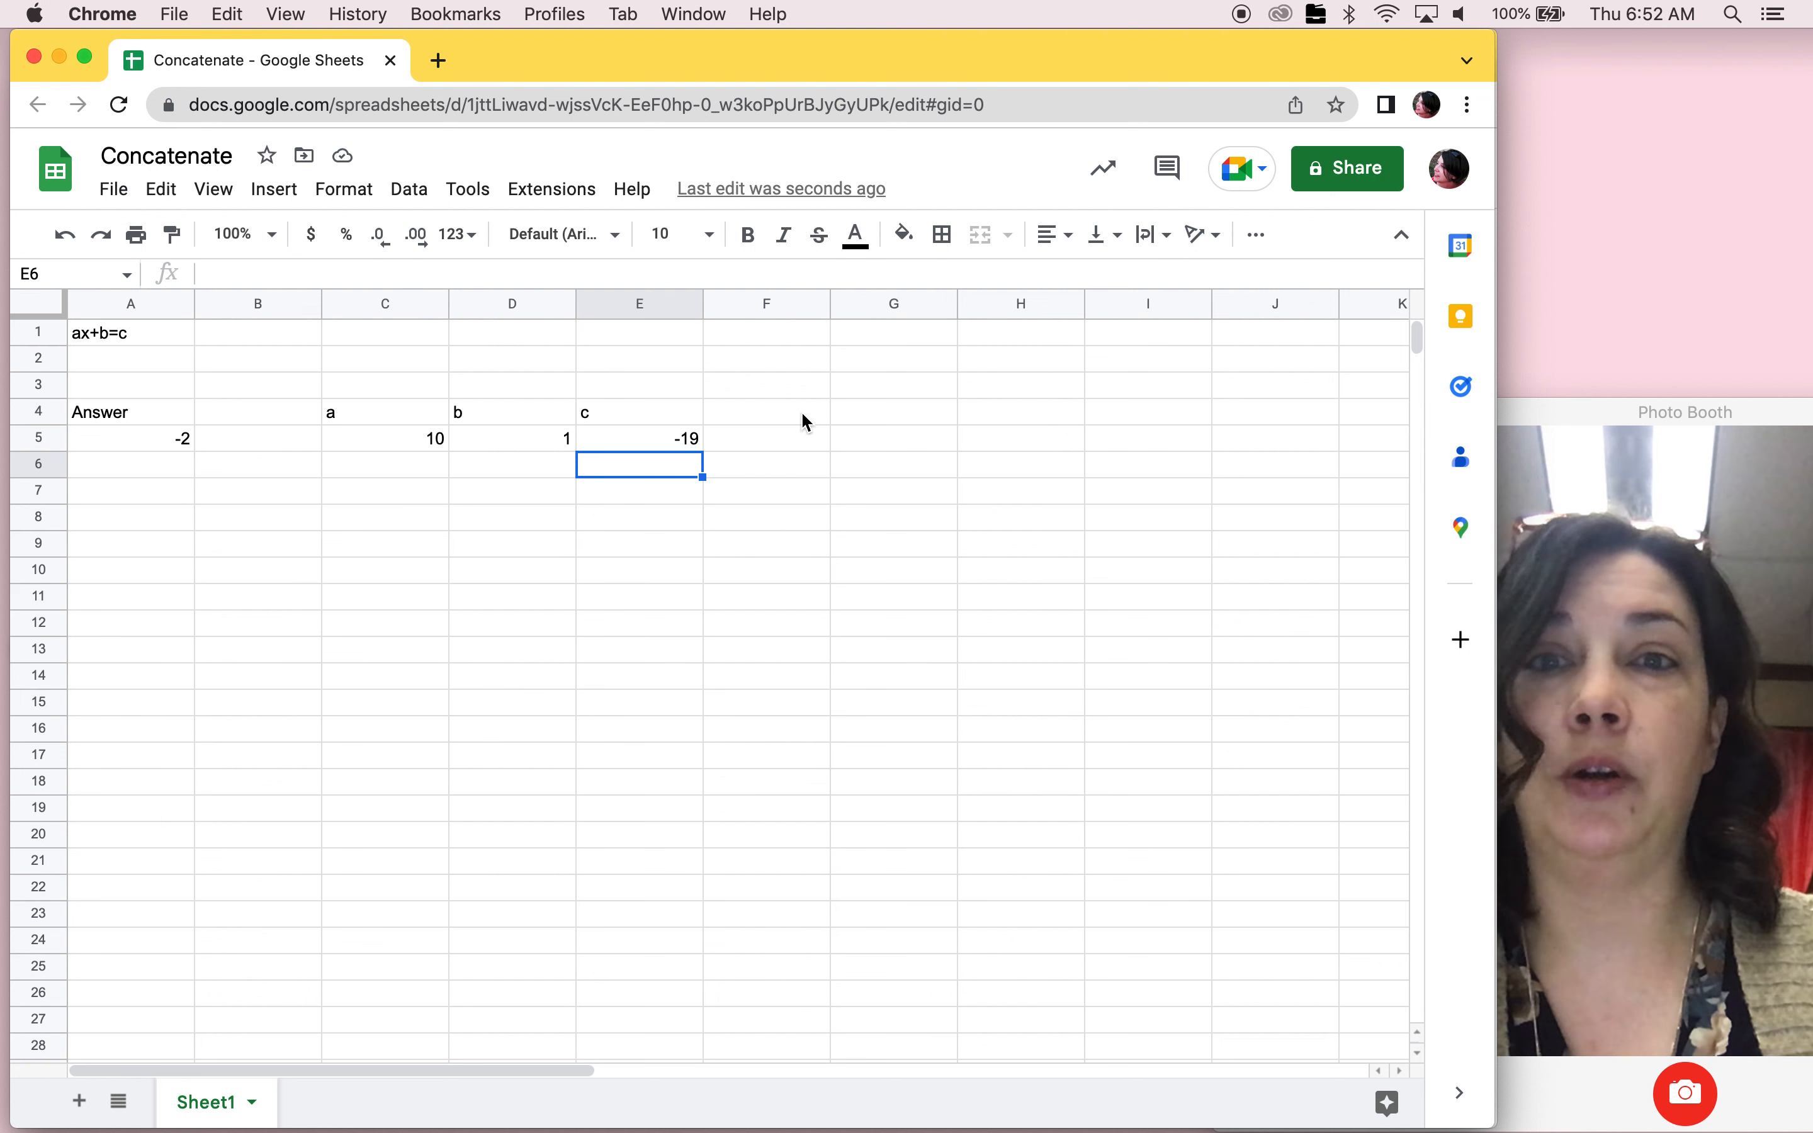
Enter x in G4, a space-padded plus sign in H4 and a space-padded equals sign in I4.
left_click(866, 425)
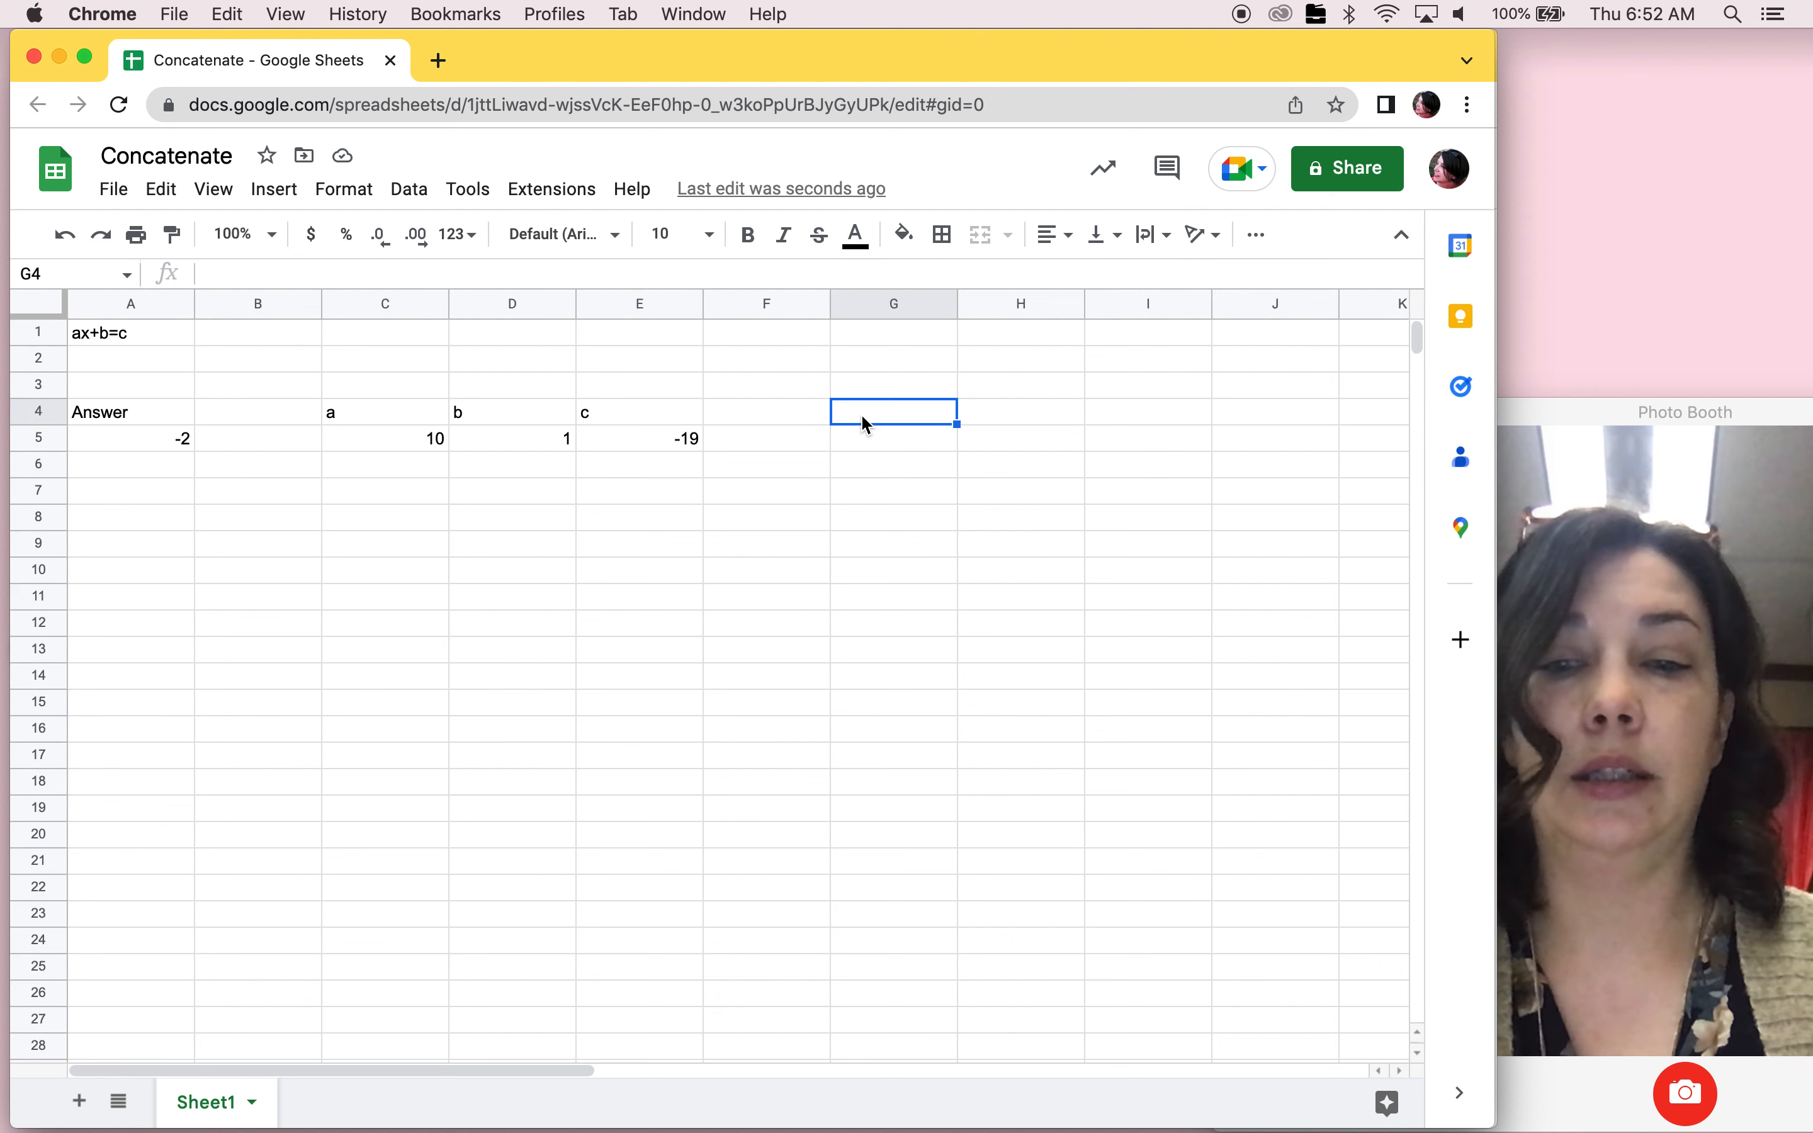
type("x")
key("Tab")
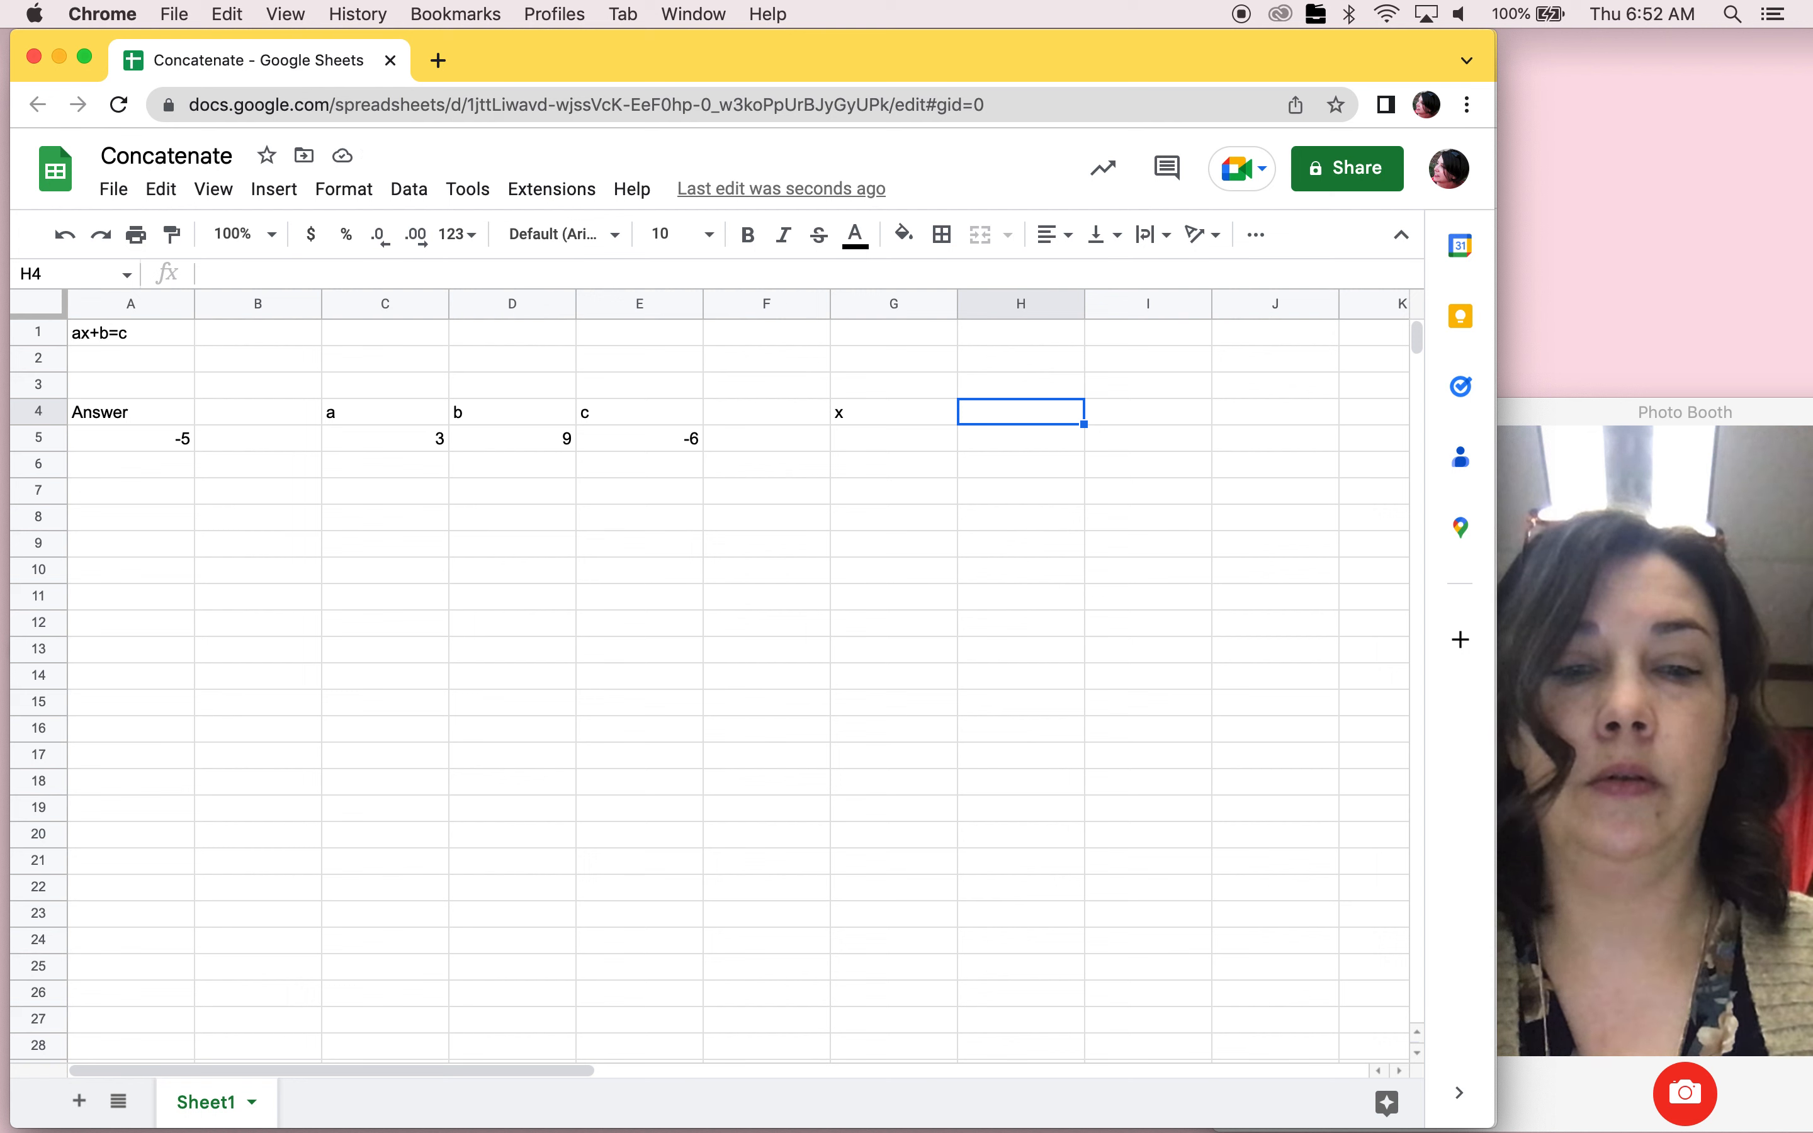
type("+")
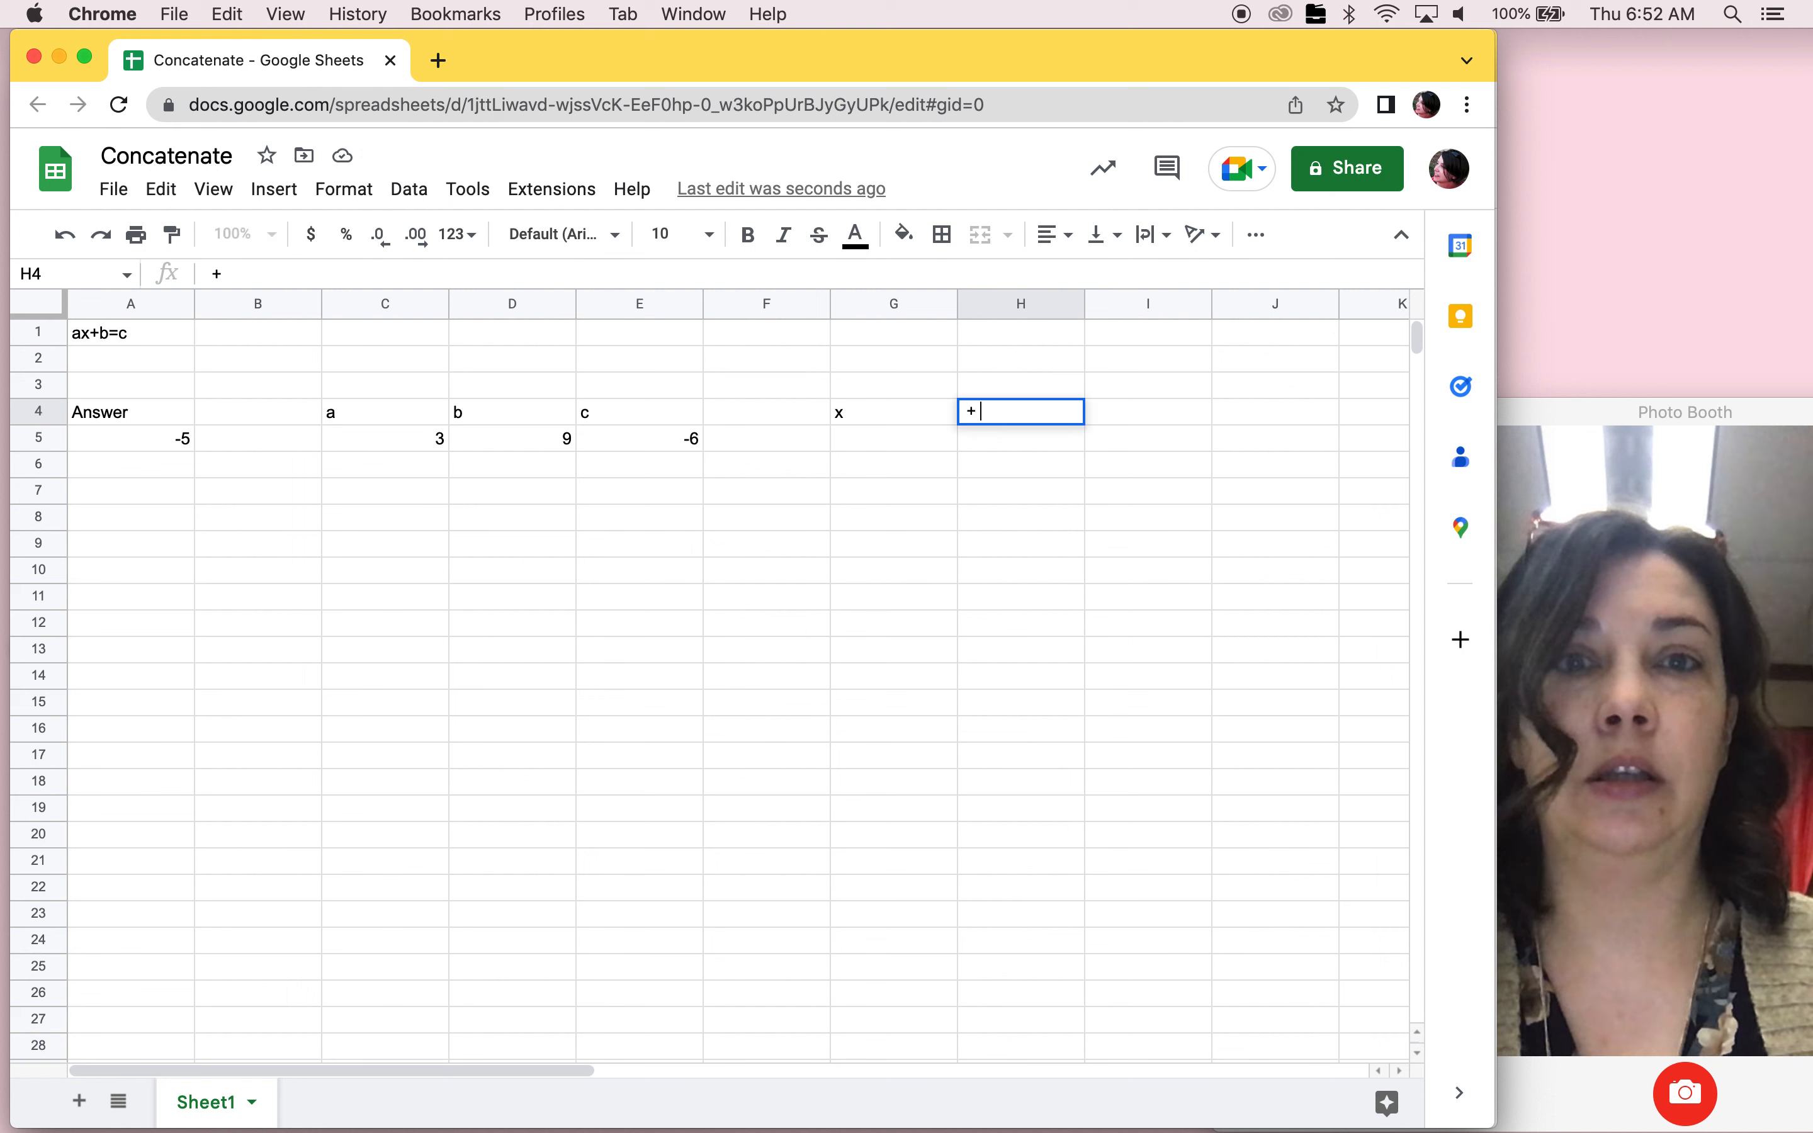
key("Return")
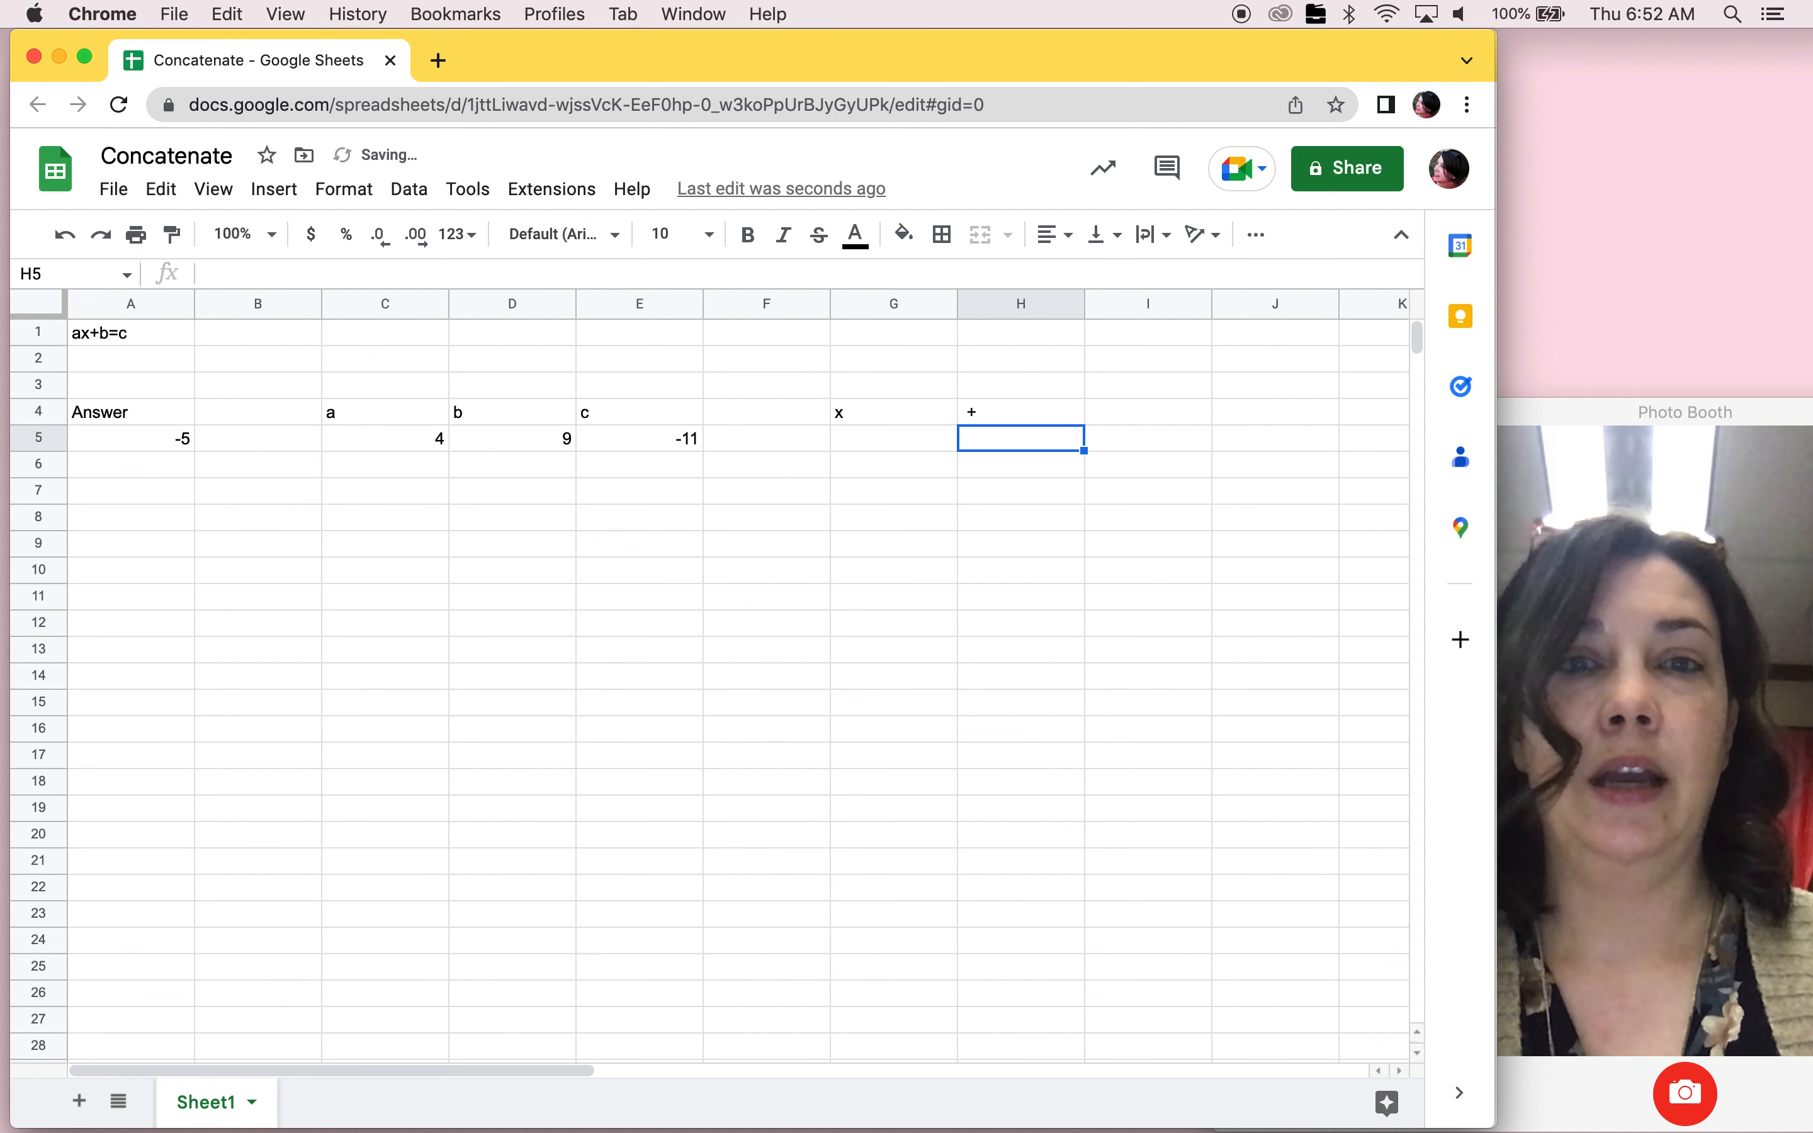
key("Up")
key("Right")
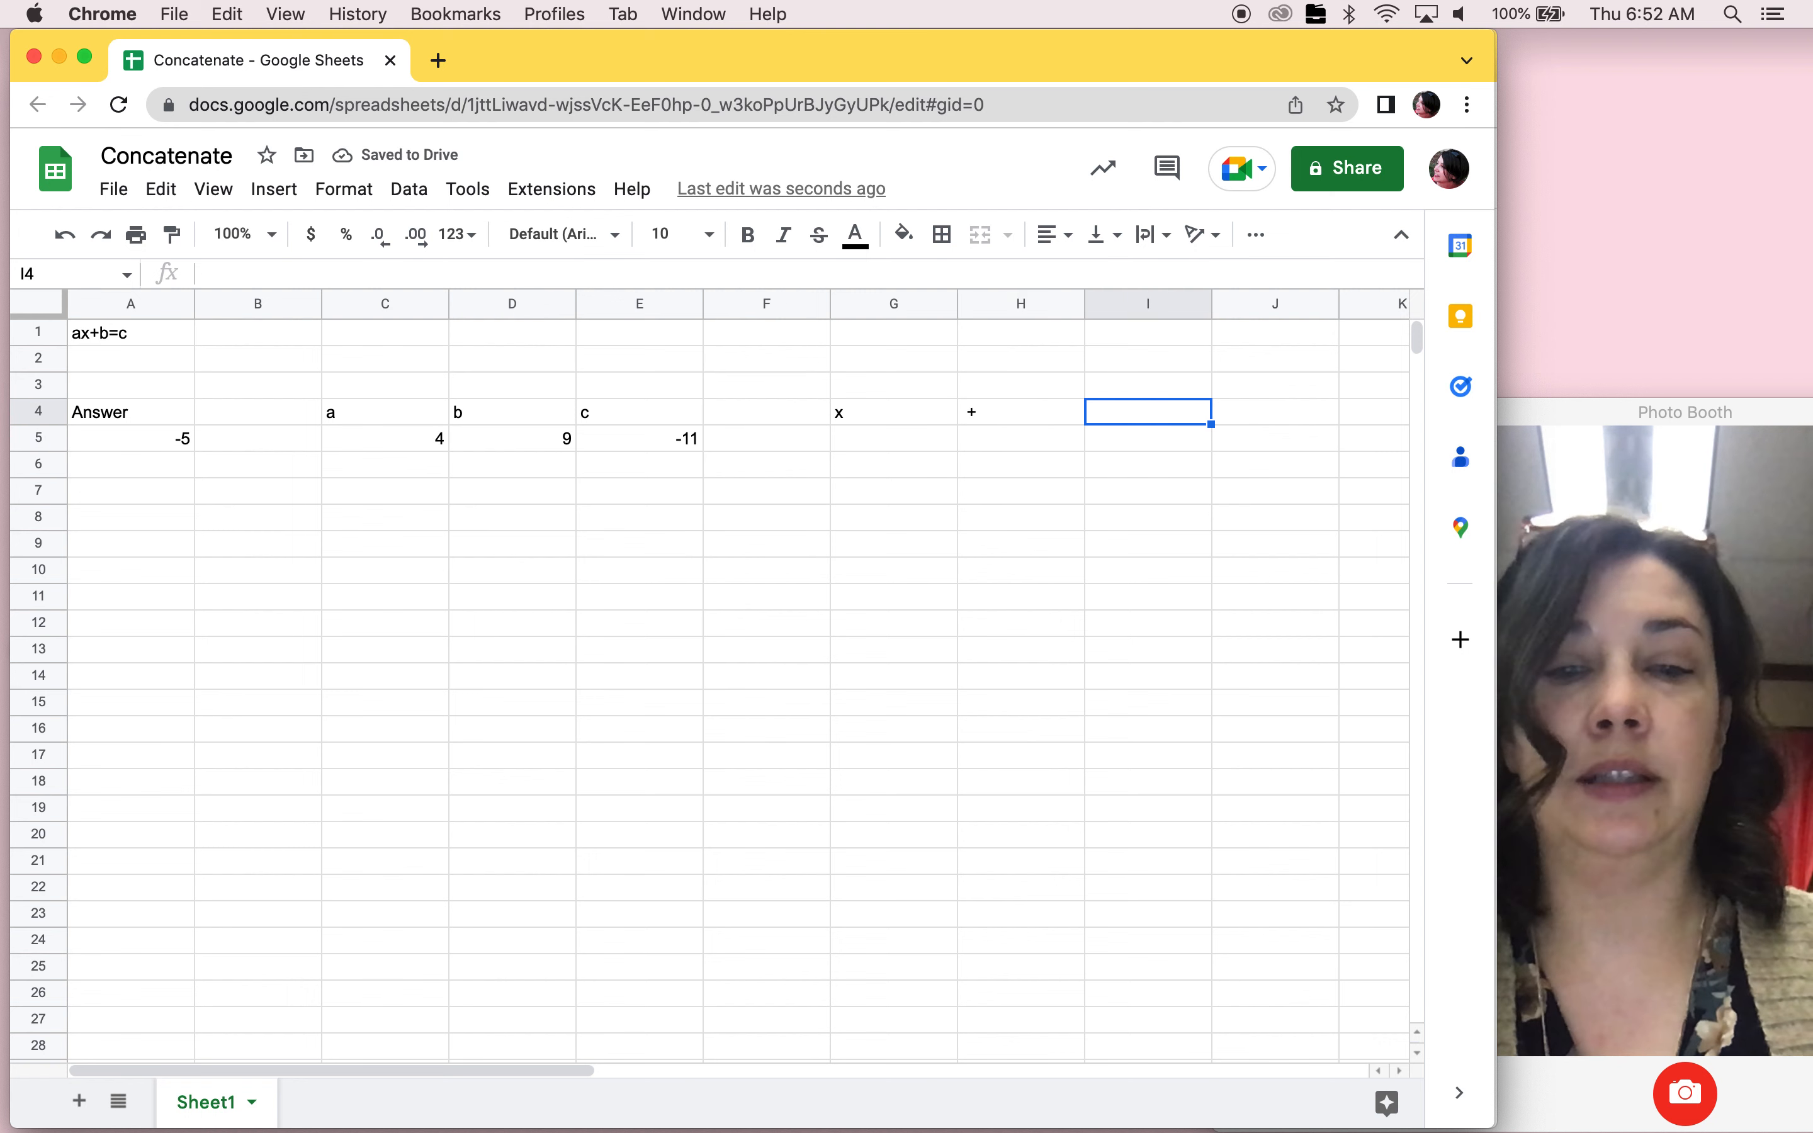
type("=")
key("Return")
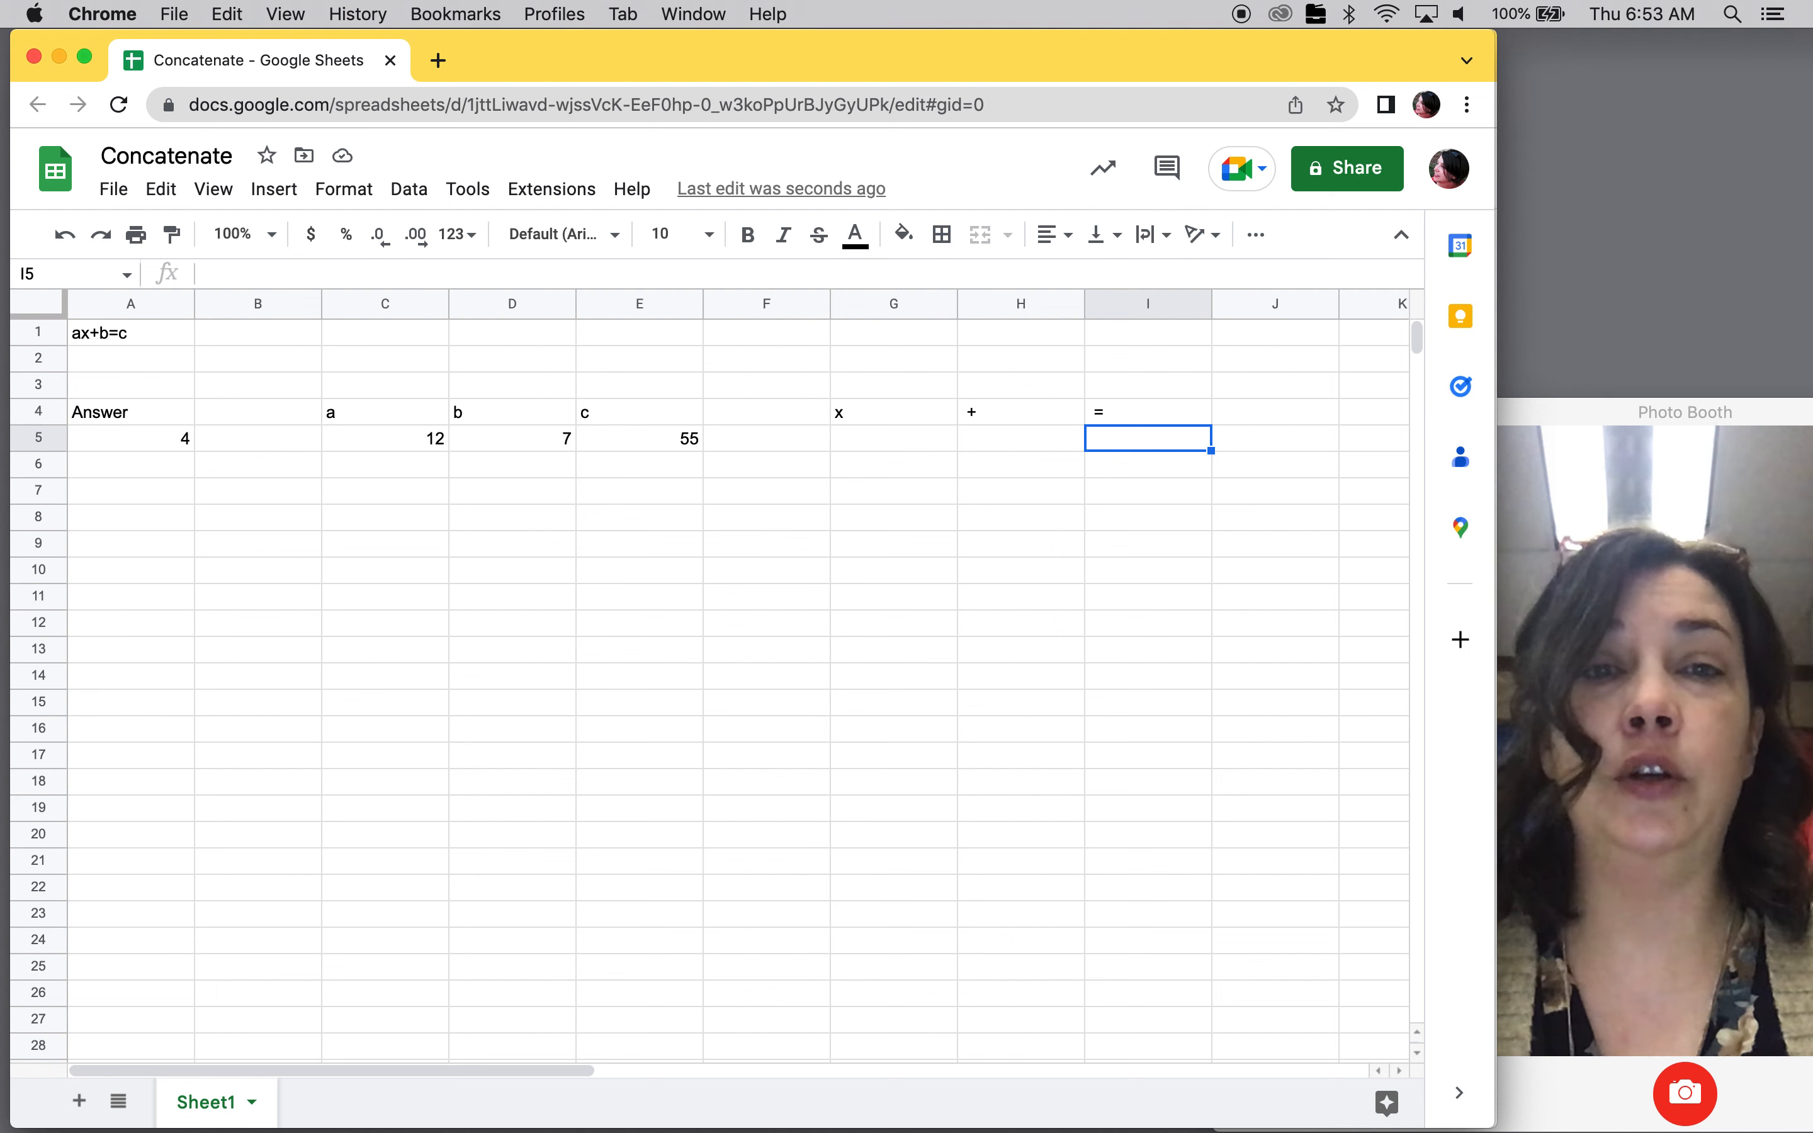
Try entering an equals sign as text in I5 with a leading apostrophe, and clear the cell.
type("'")
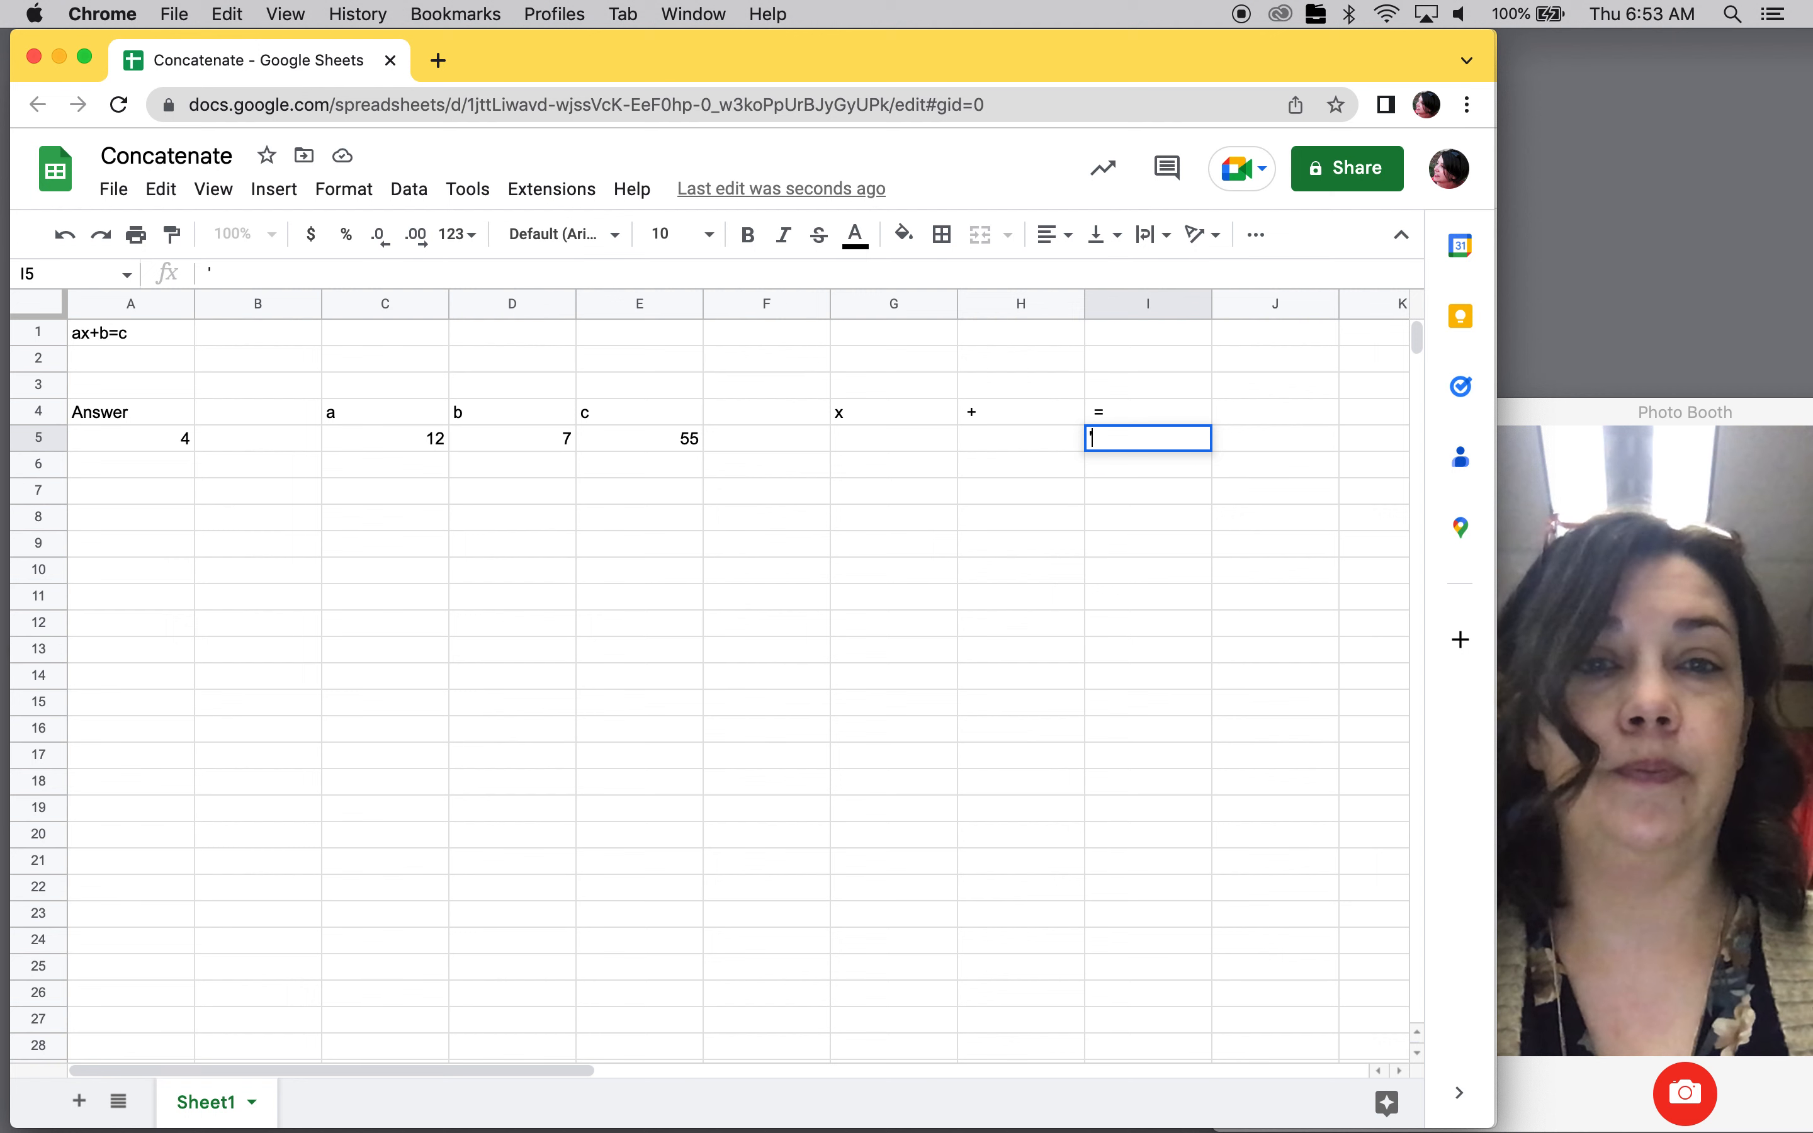
type("x")
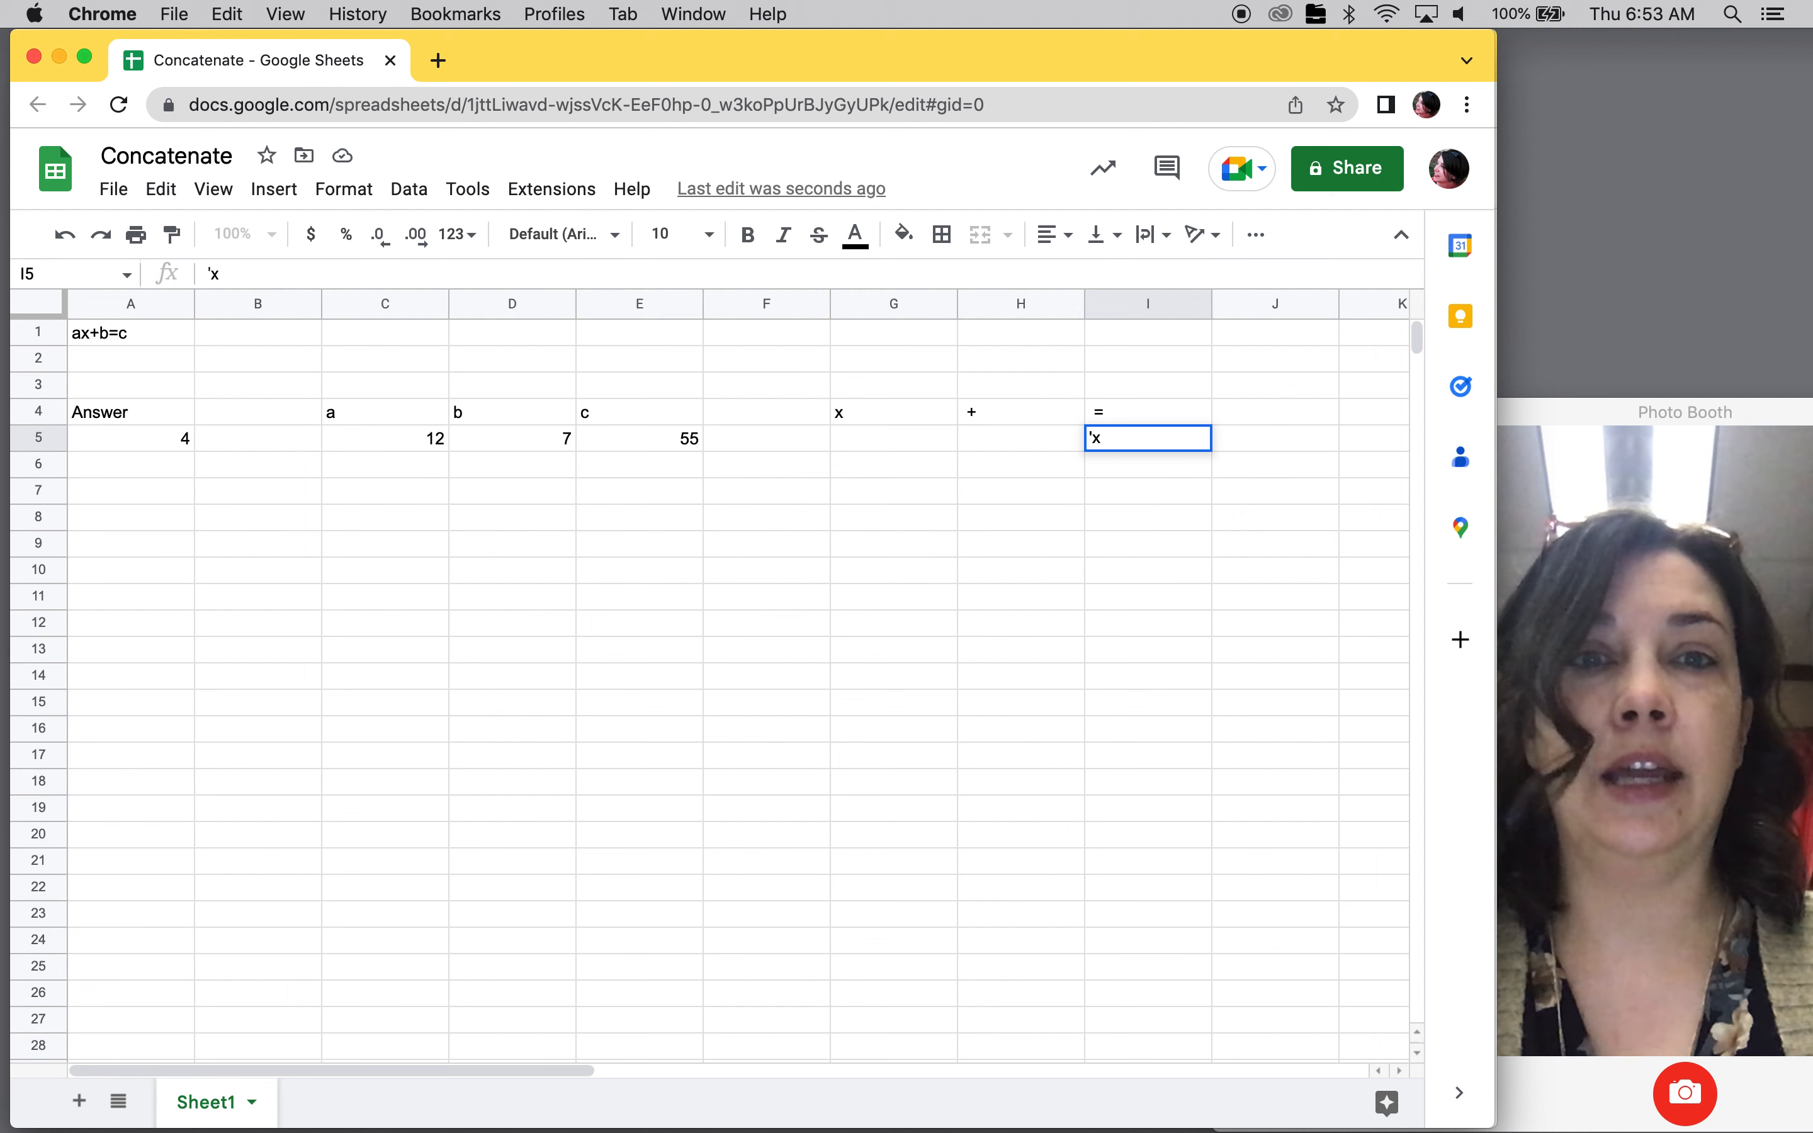
key("BackSpace")
key("BackSpace")
type("'=")
key("Return")
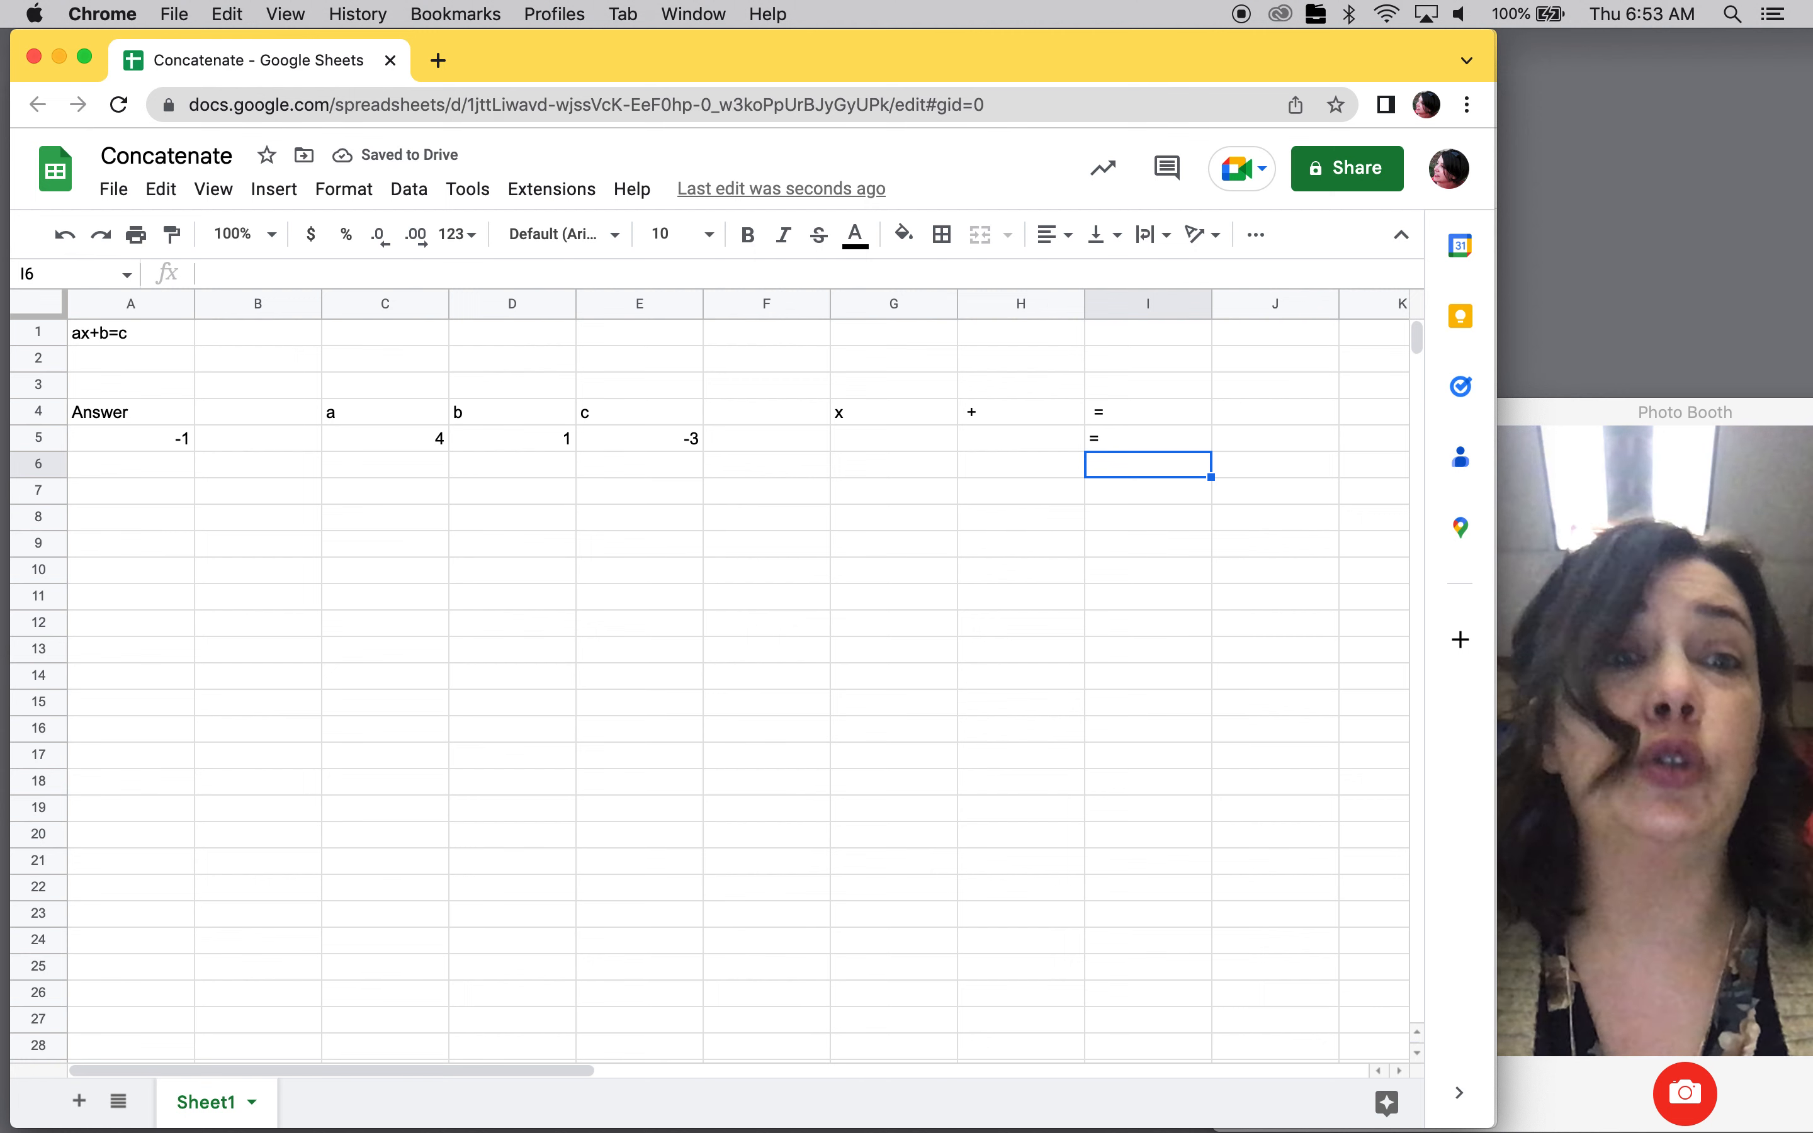
left_click(1147, 439)
key("BackSpace")
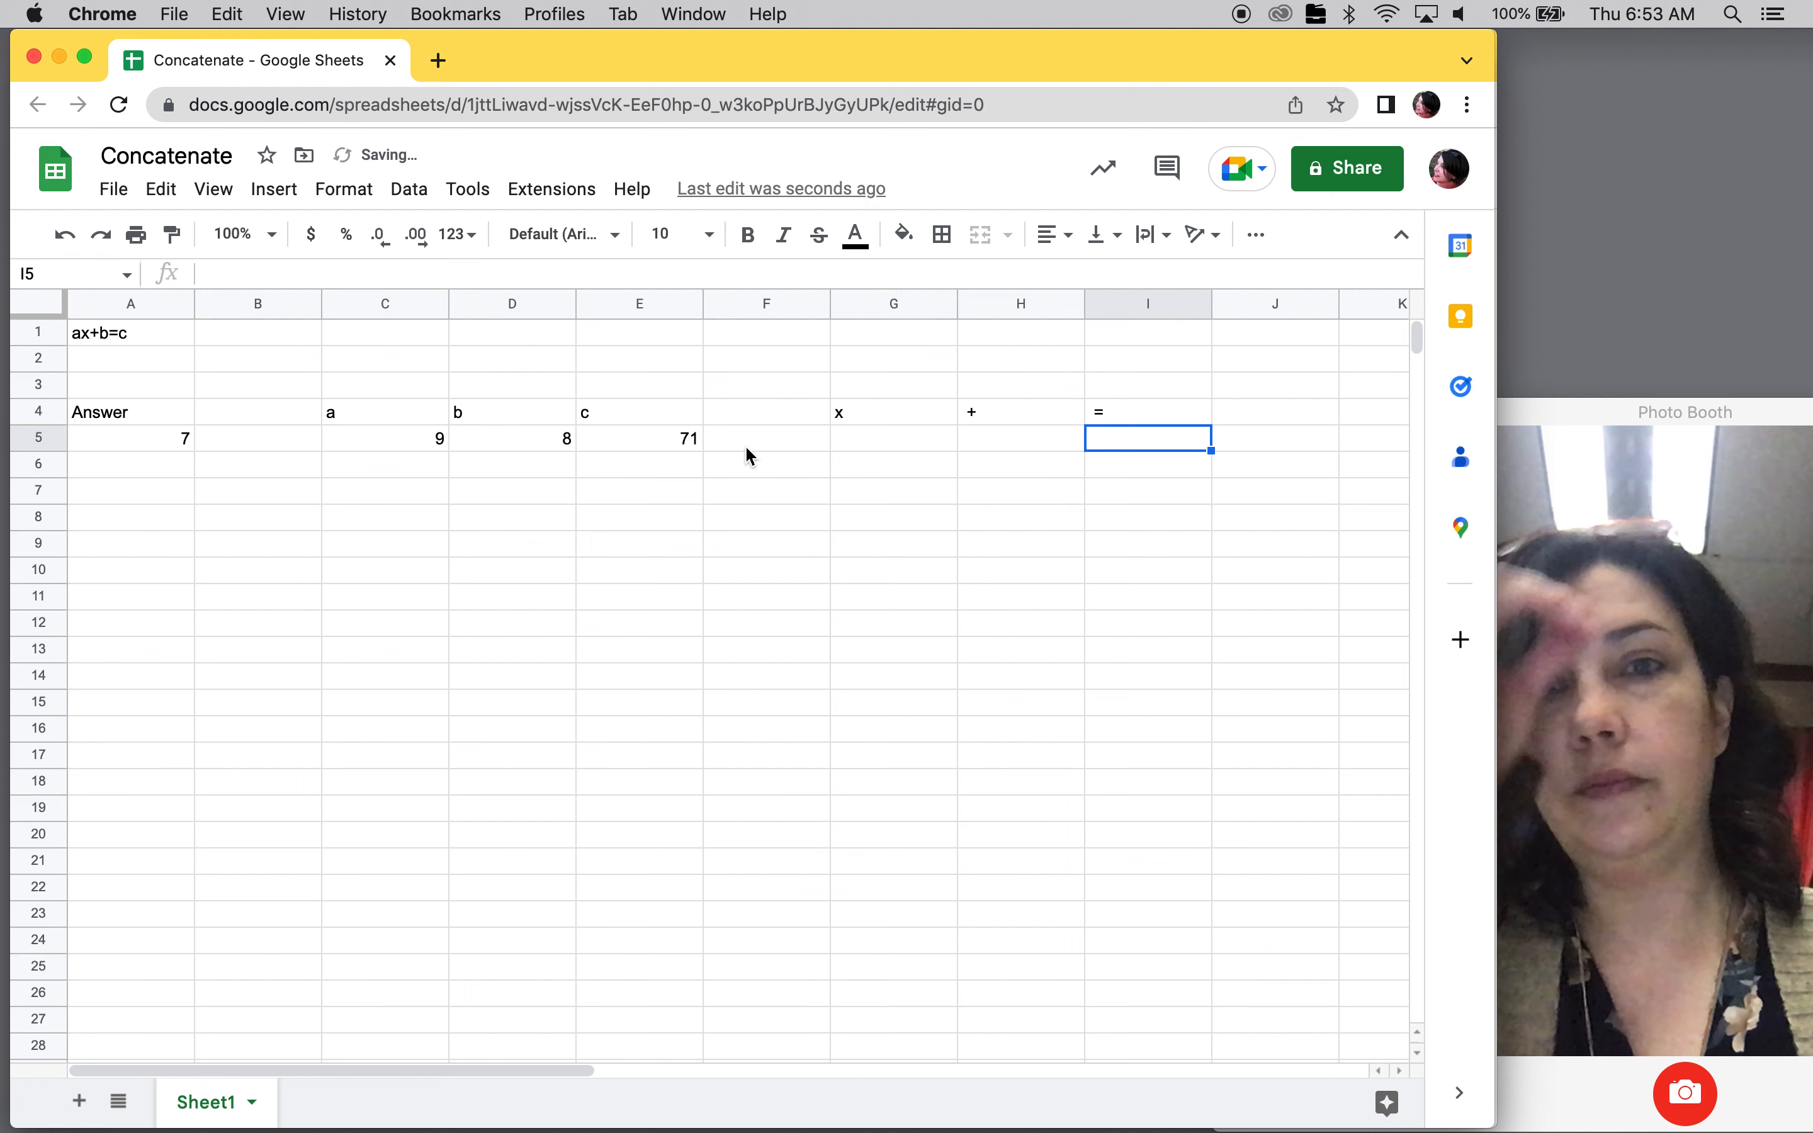
Assemble the equation in A8 with the formula =CONCATENATE(C5,G4,H4,D5,I4,E5).
left_click(147, 512)
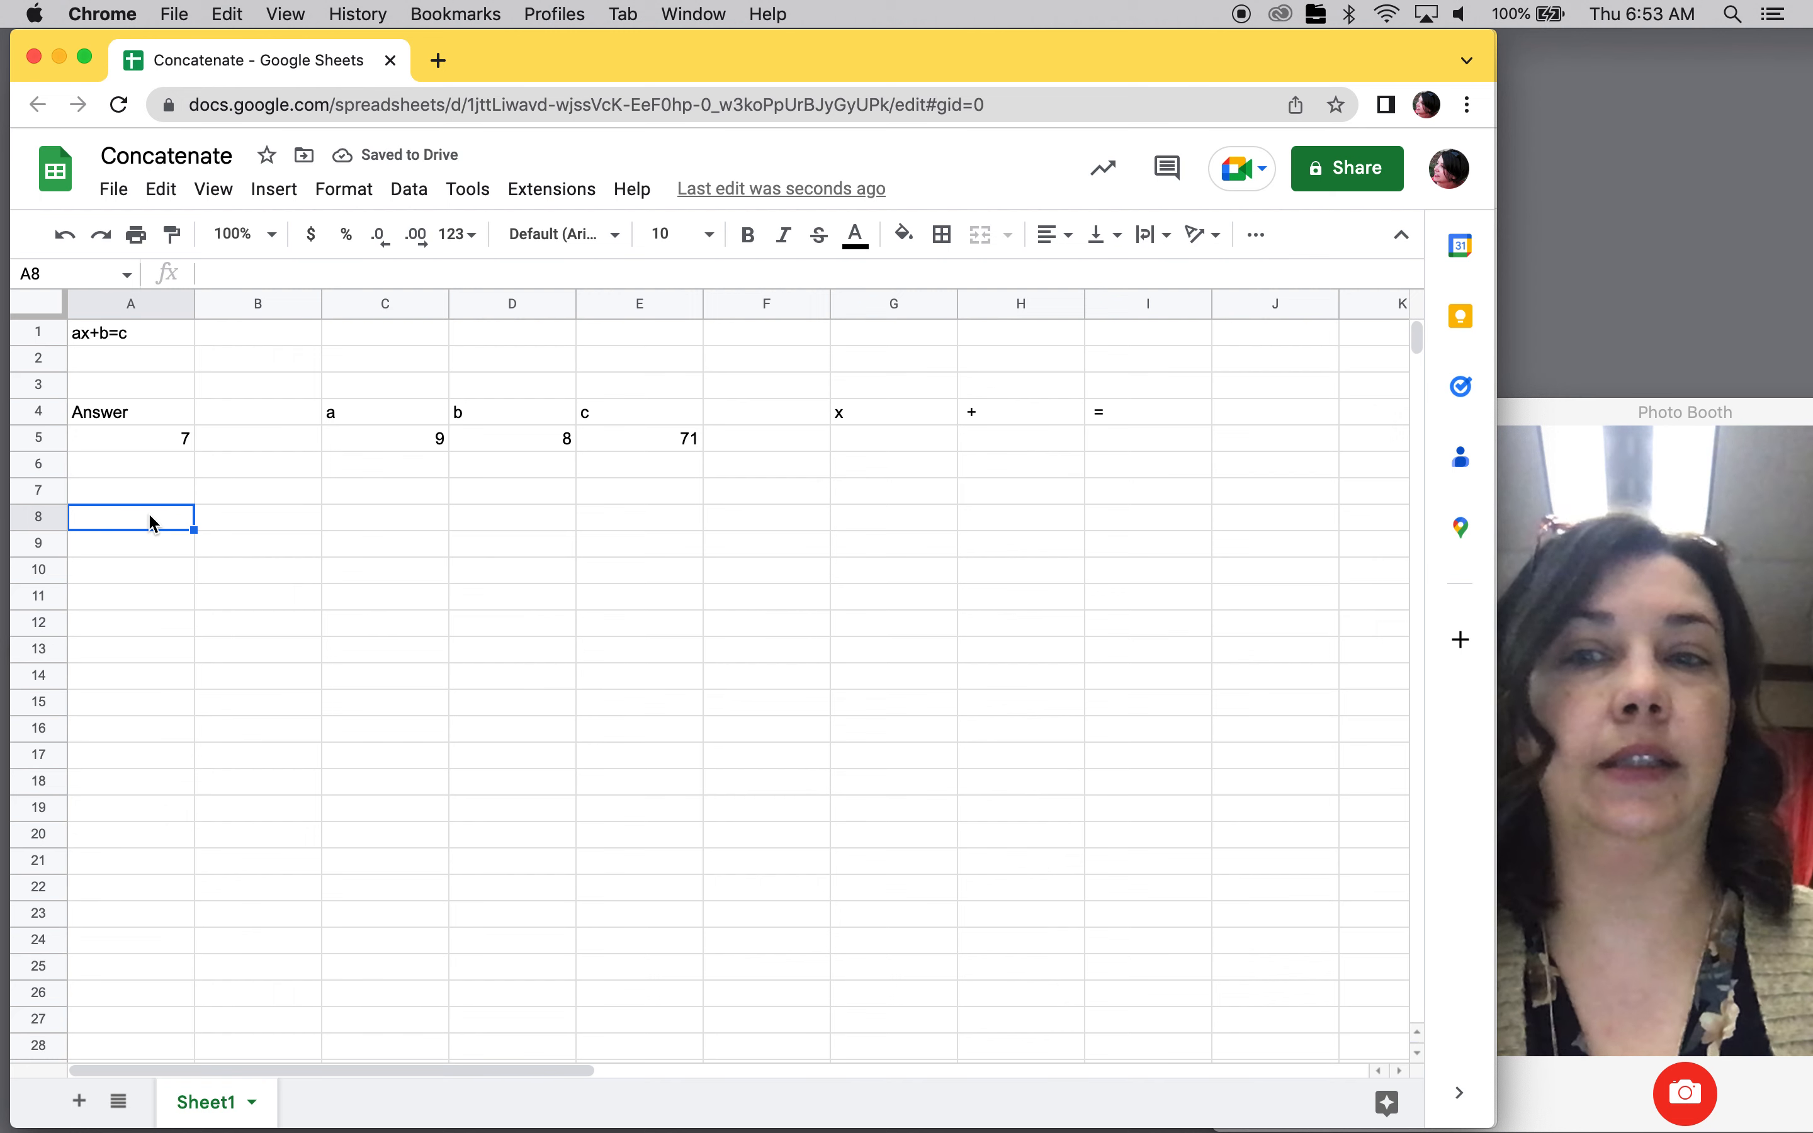
type("=con")
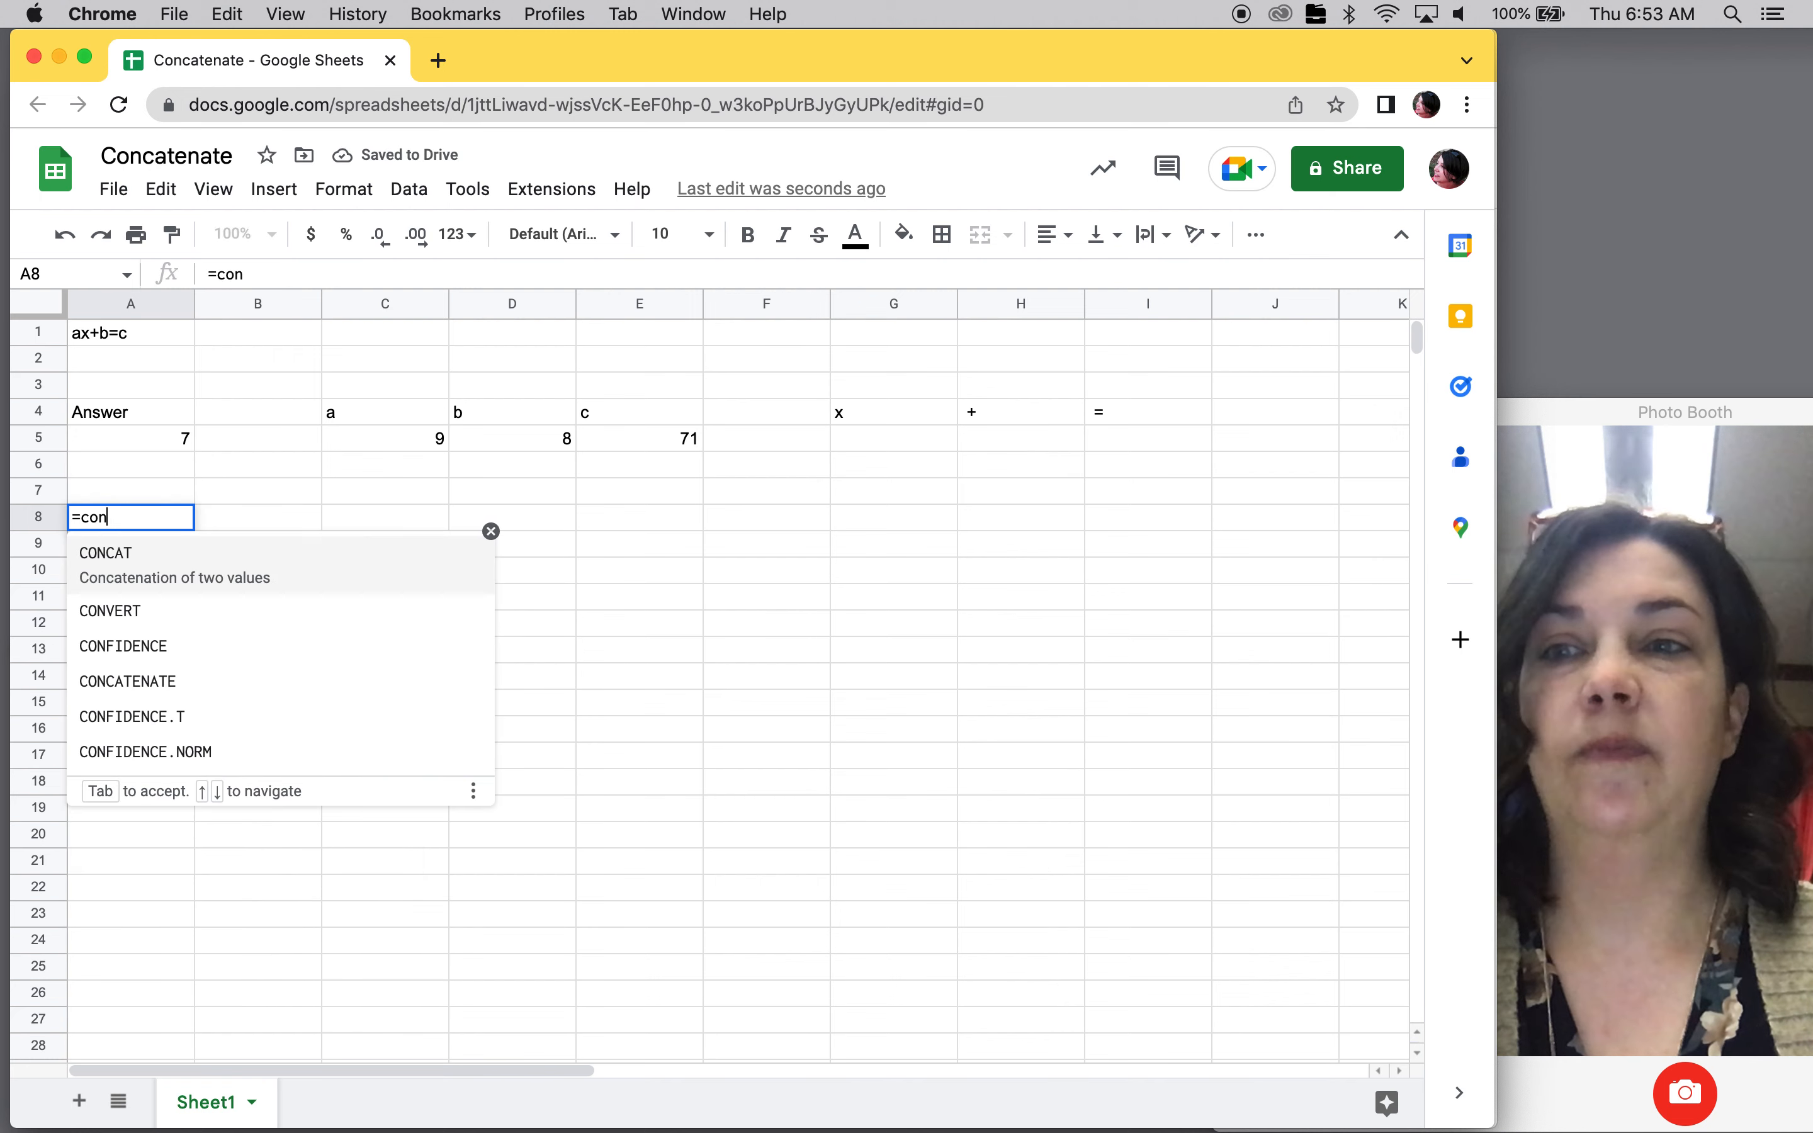
left_click(137, 679)
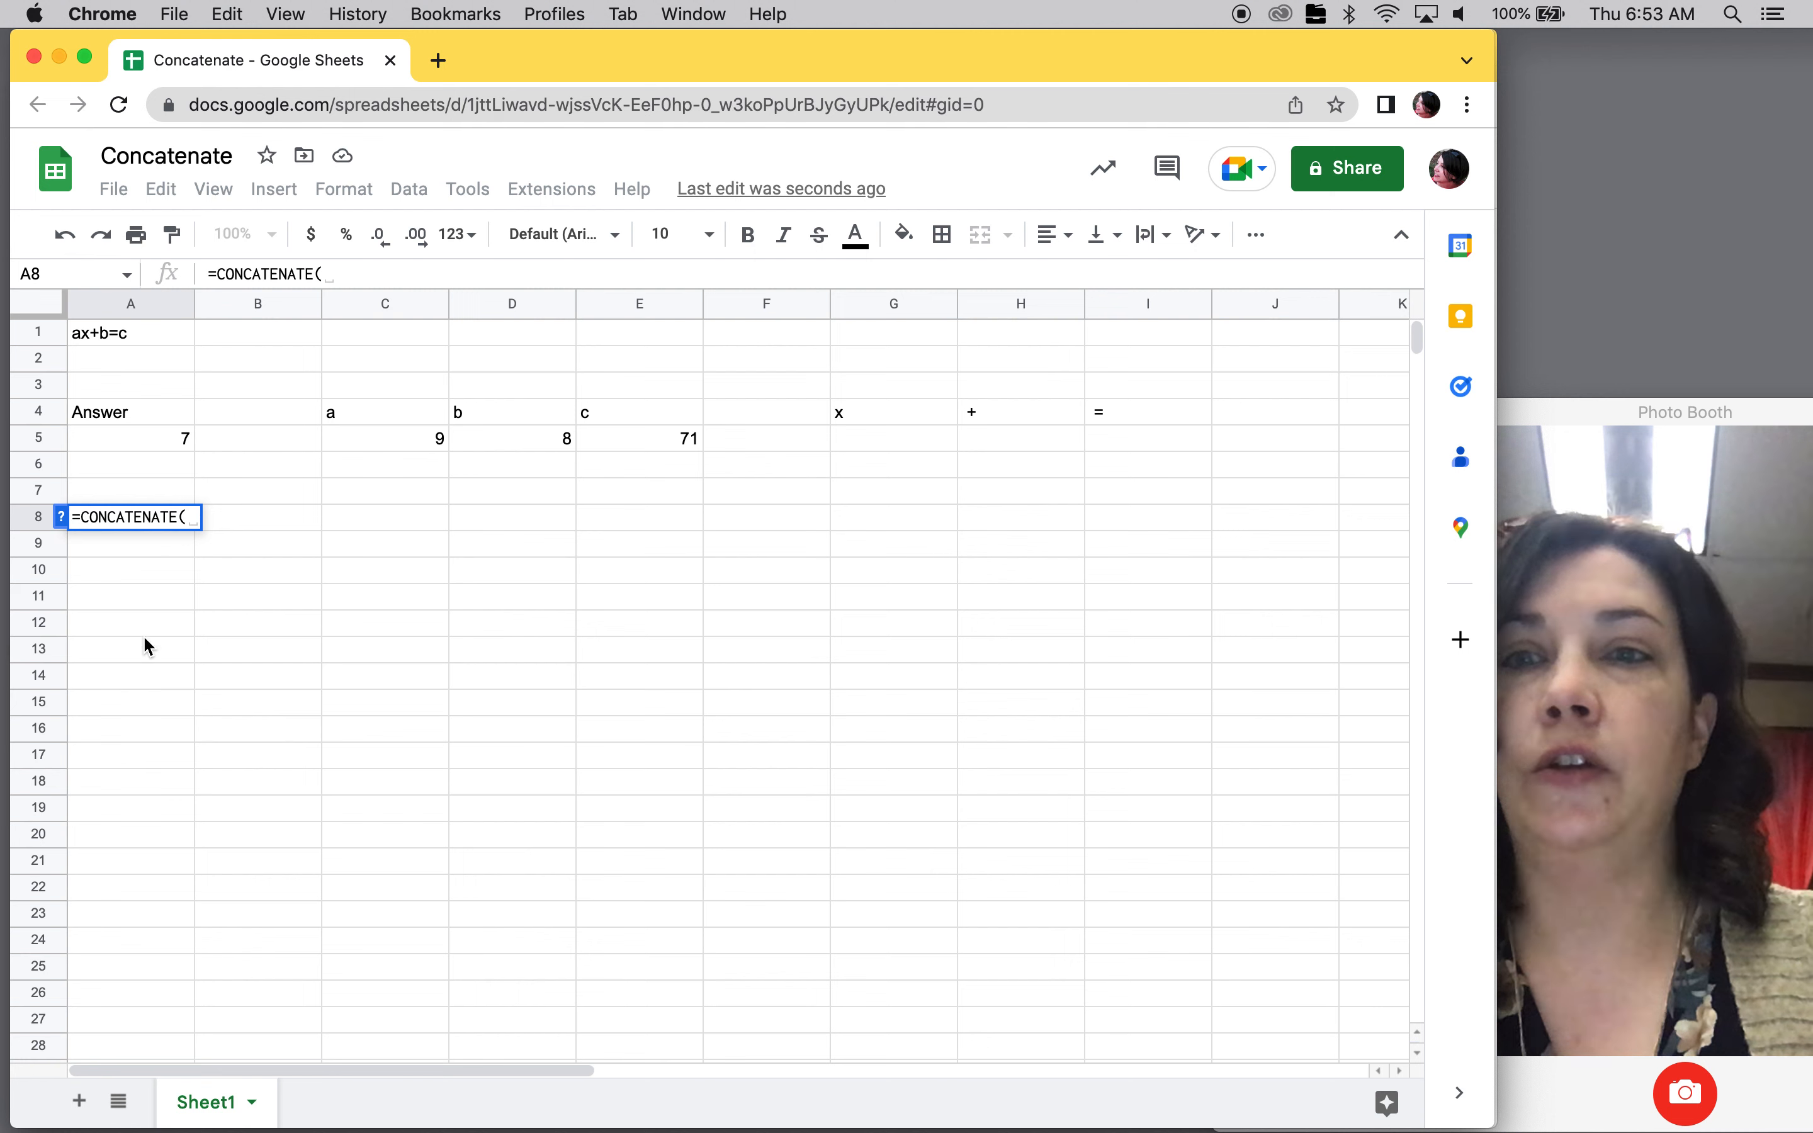
left_click(375, 442)
type(",")
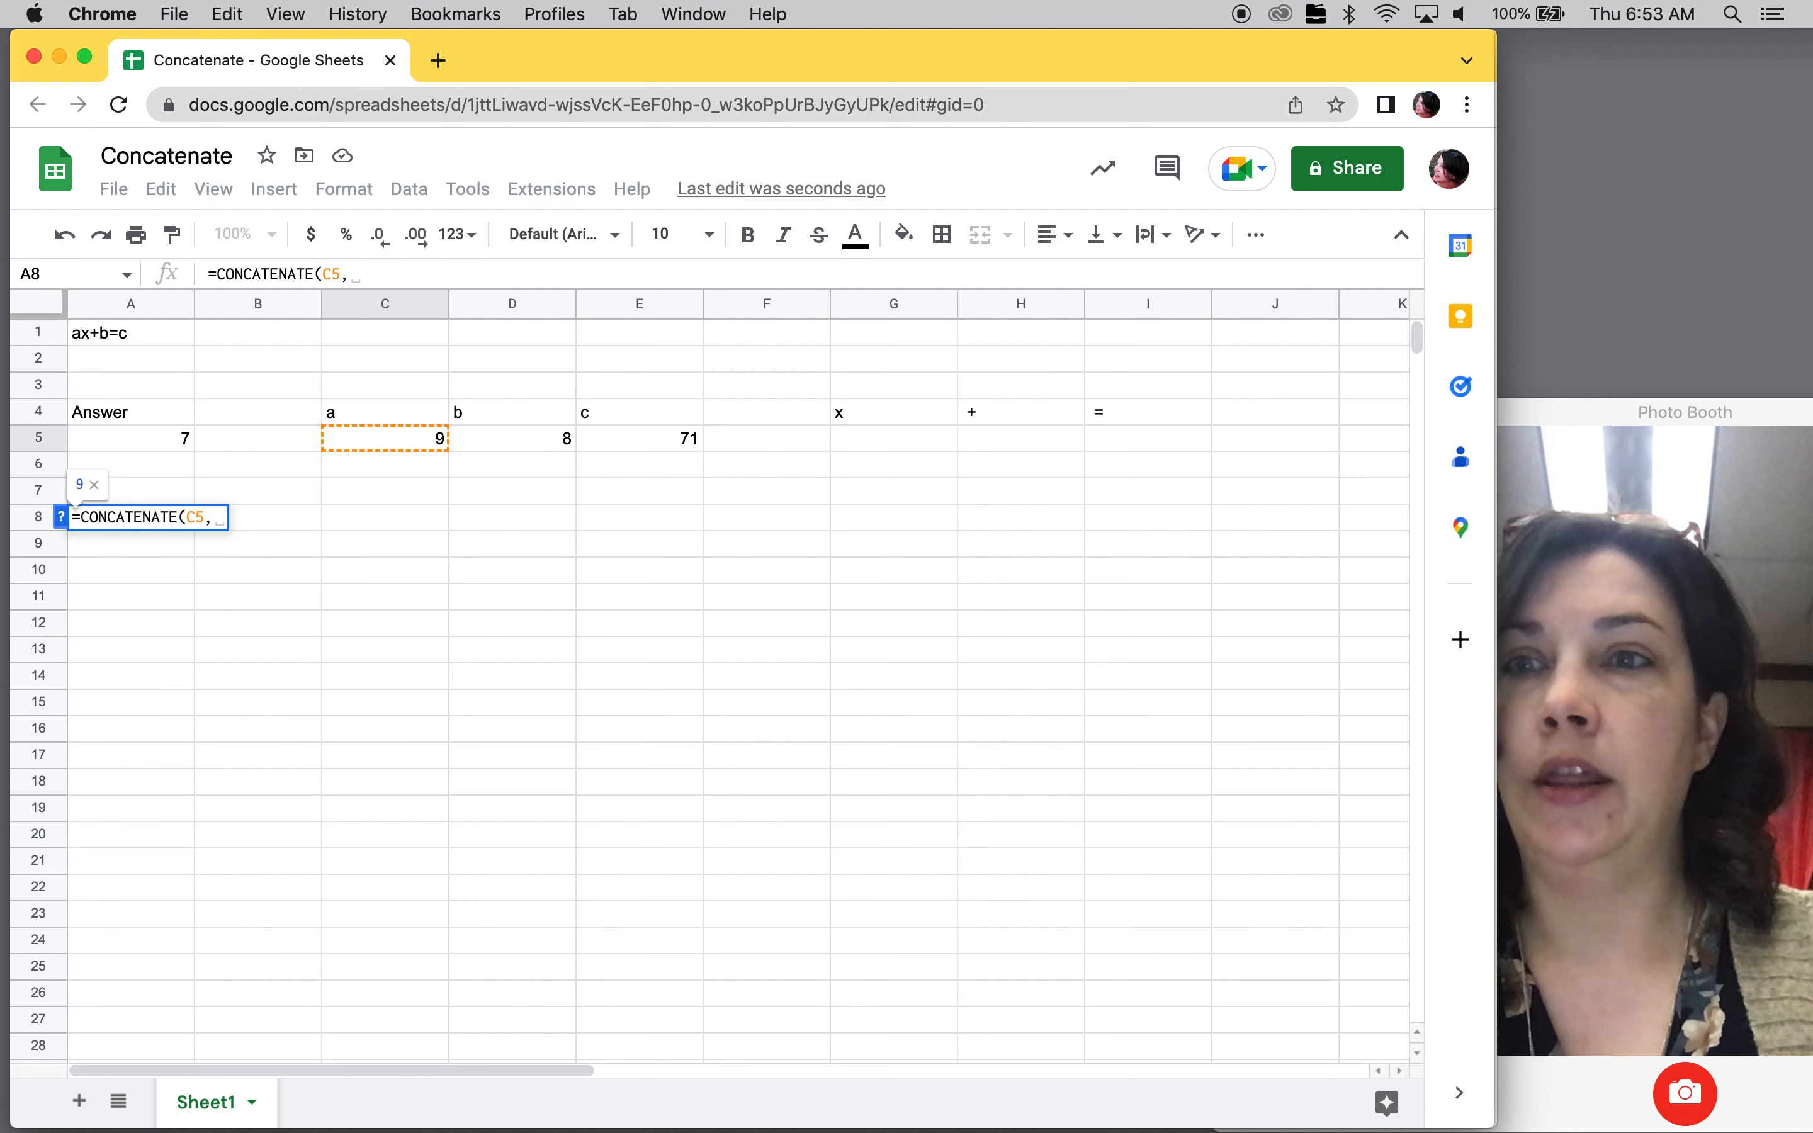
left_click(869, 414)
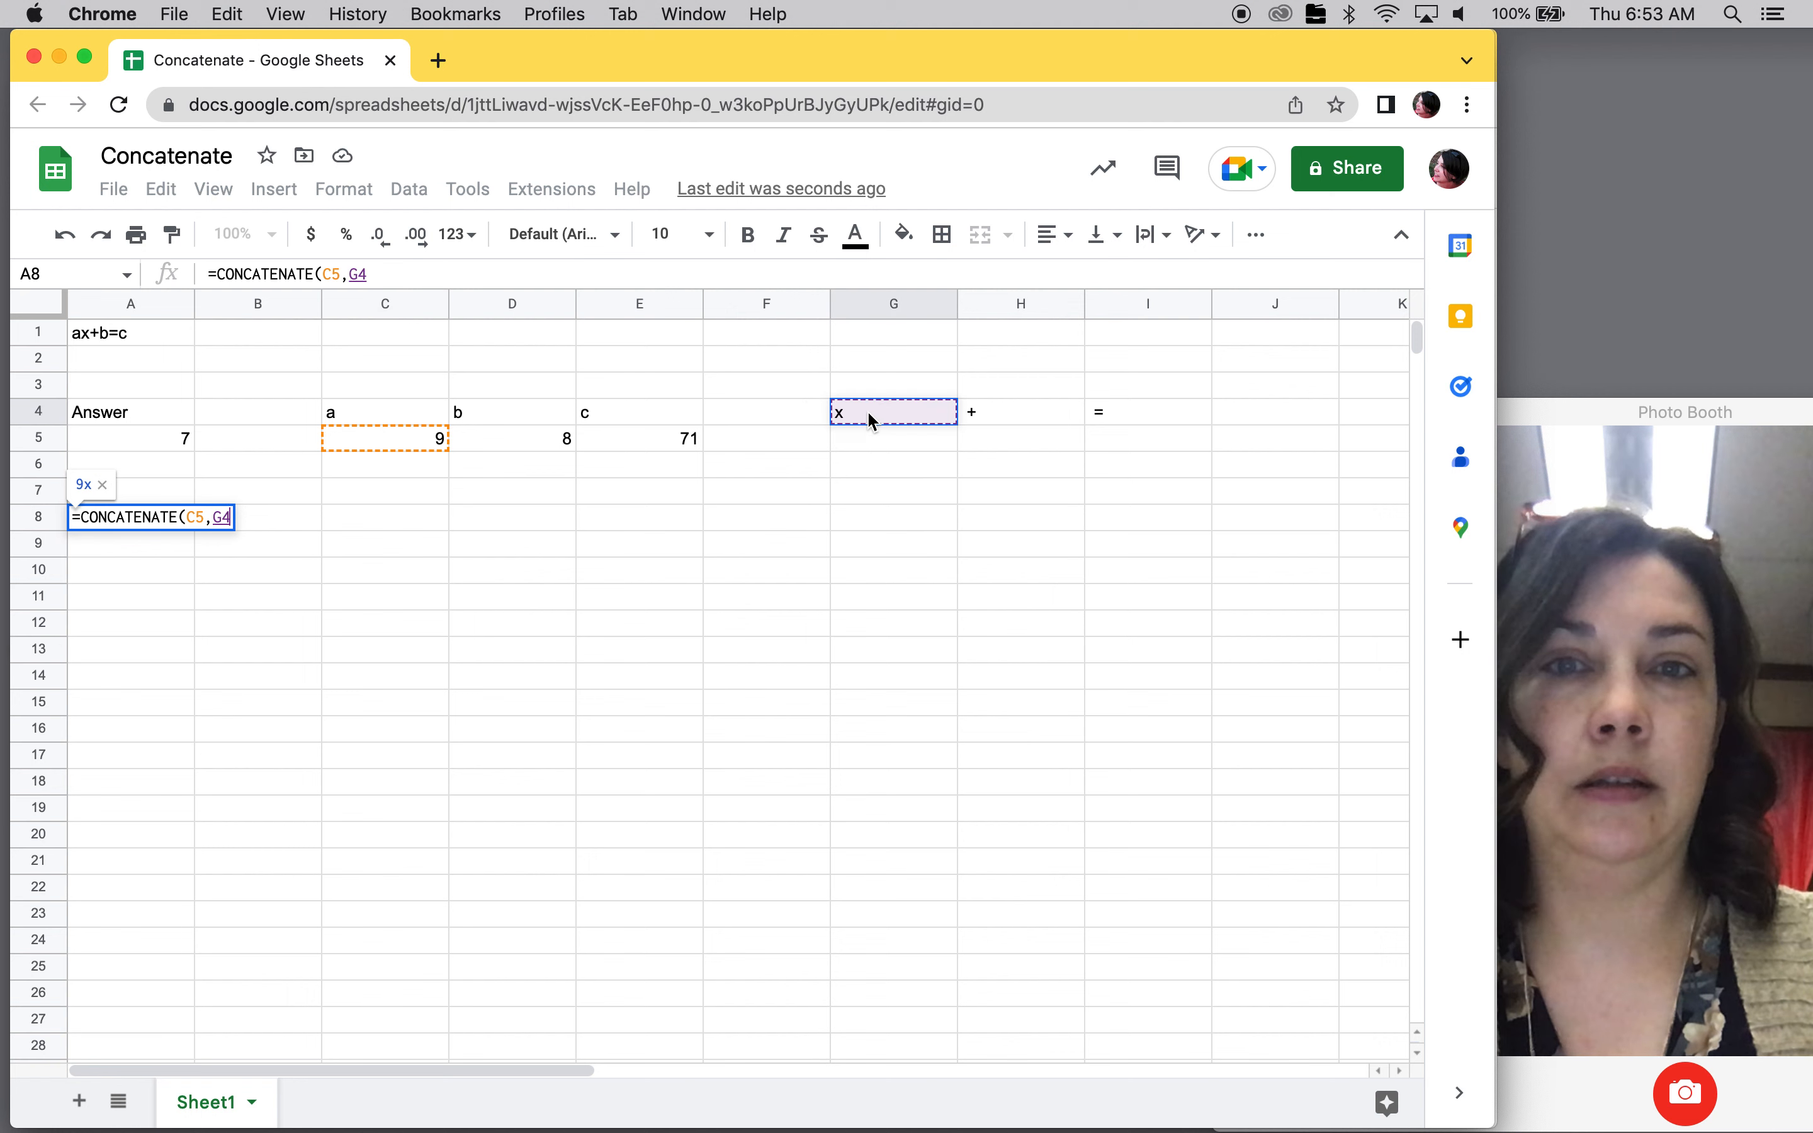
type(",")
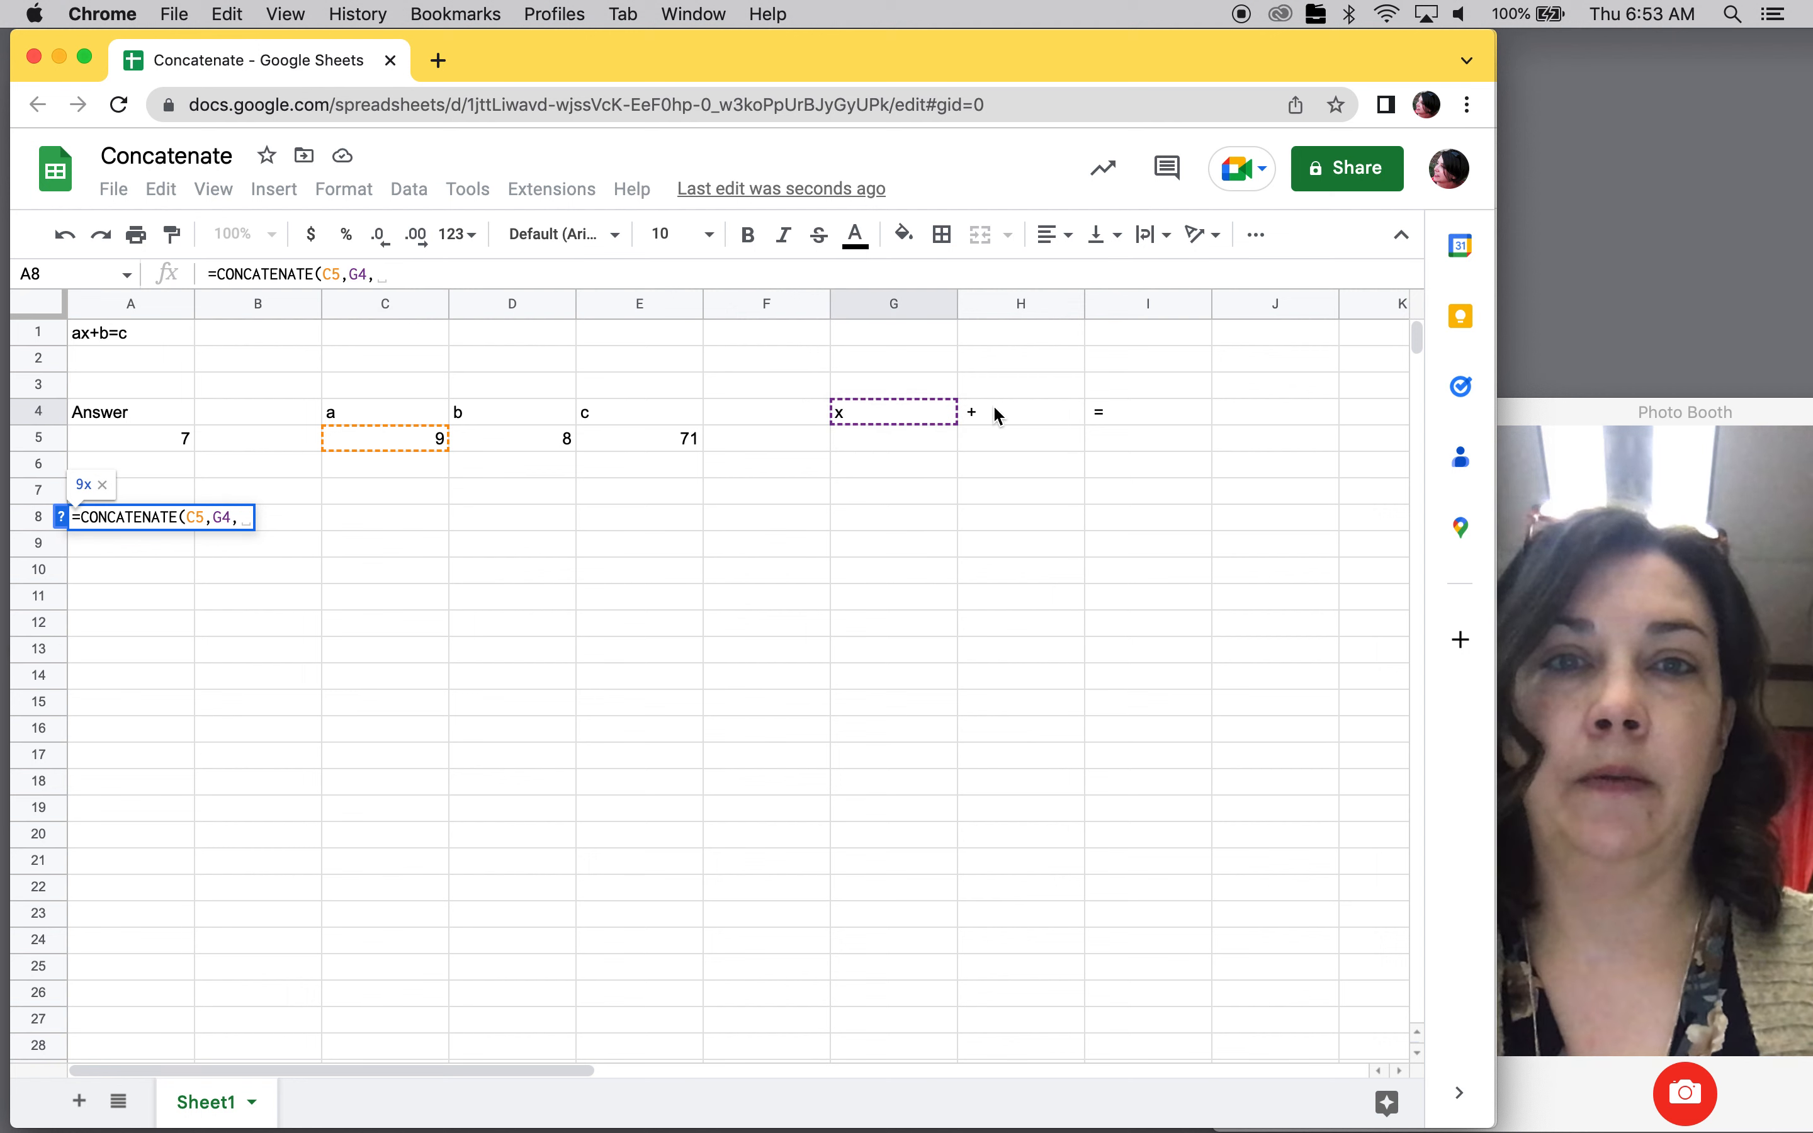
left_click(994, 408)
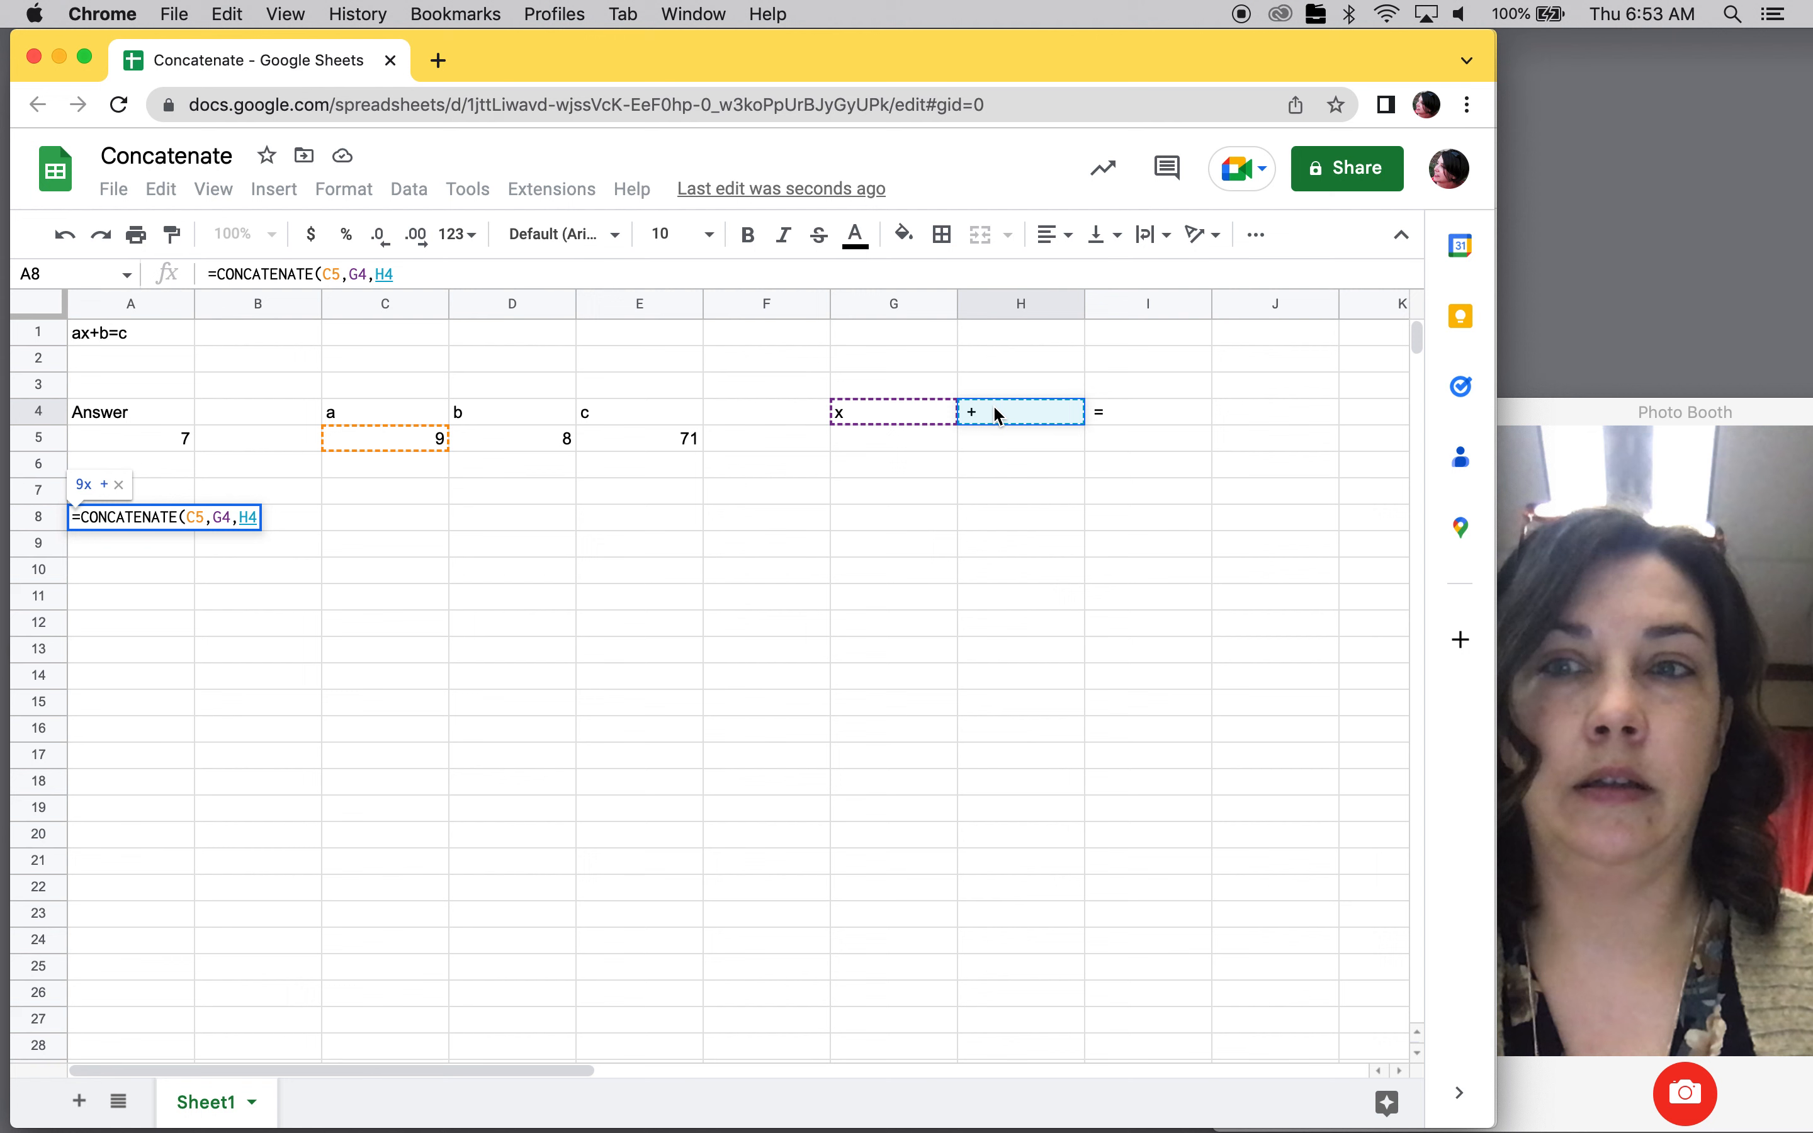
type(",")
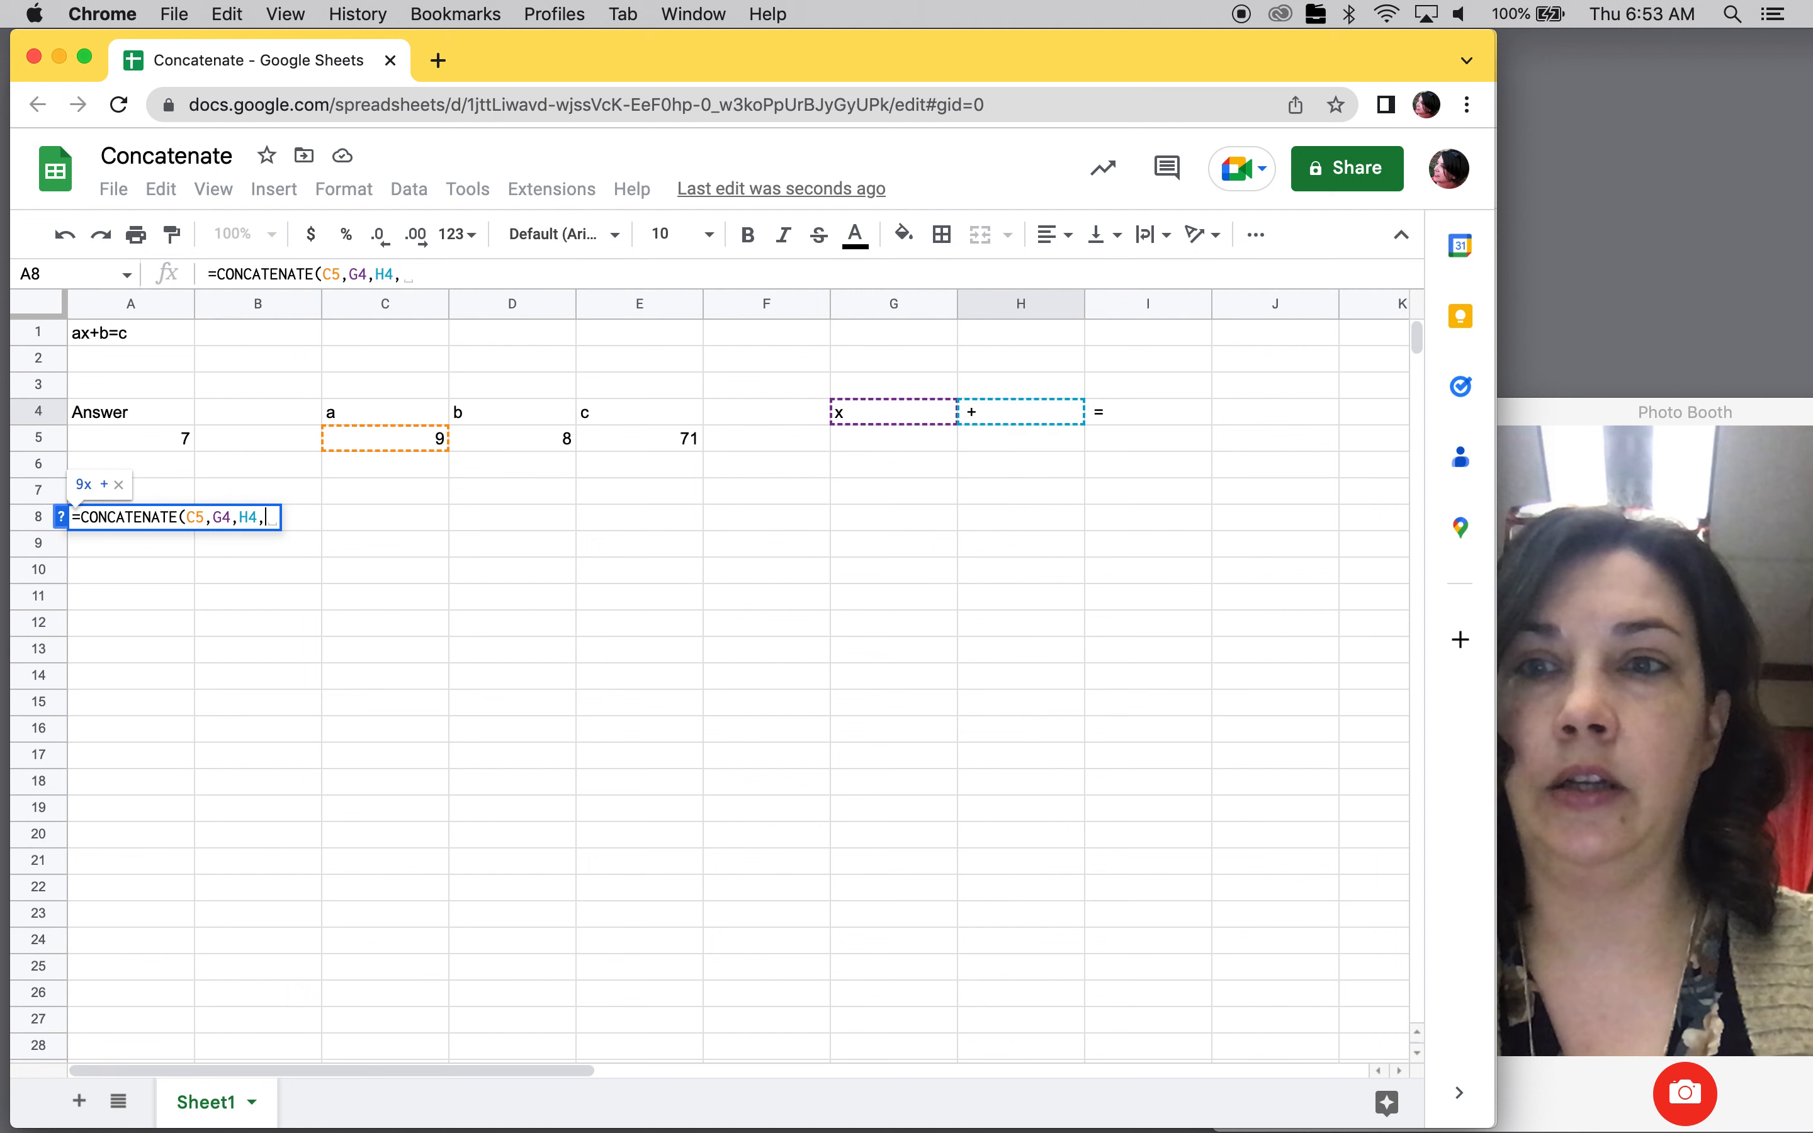
left_click(527, 447)
type(",")
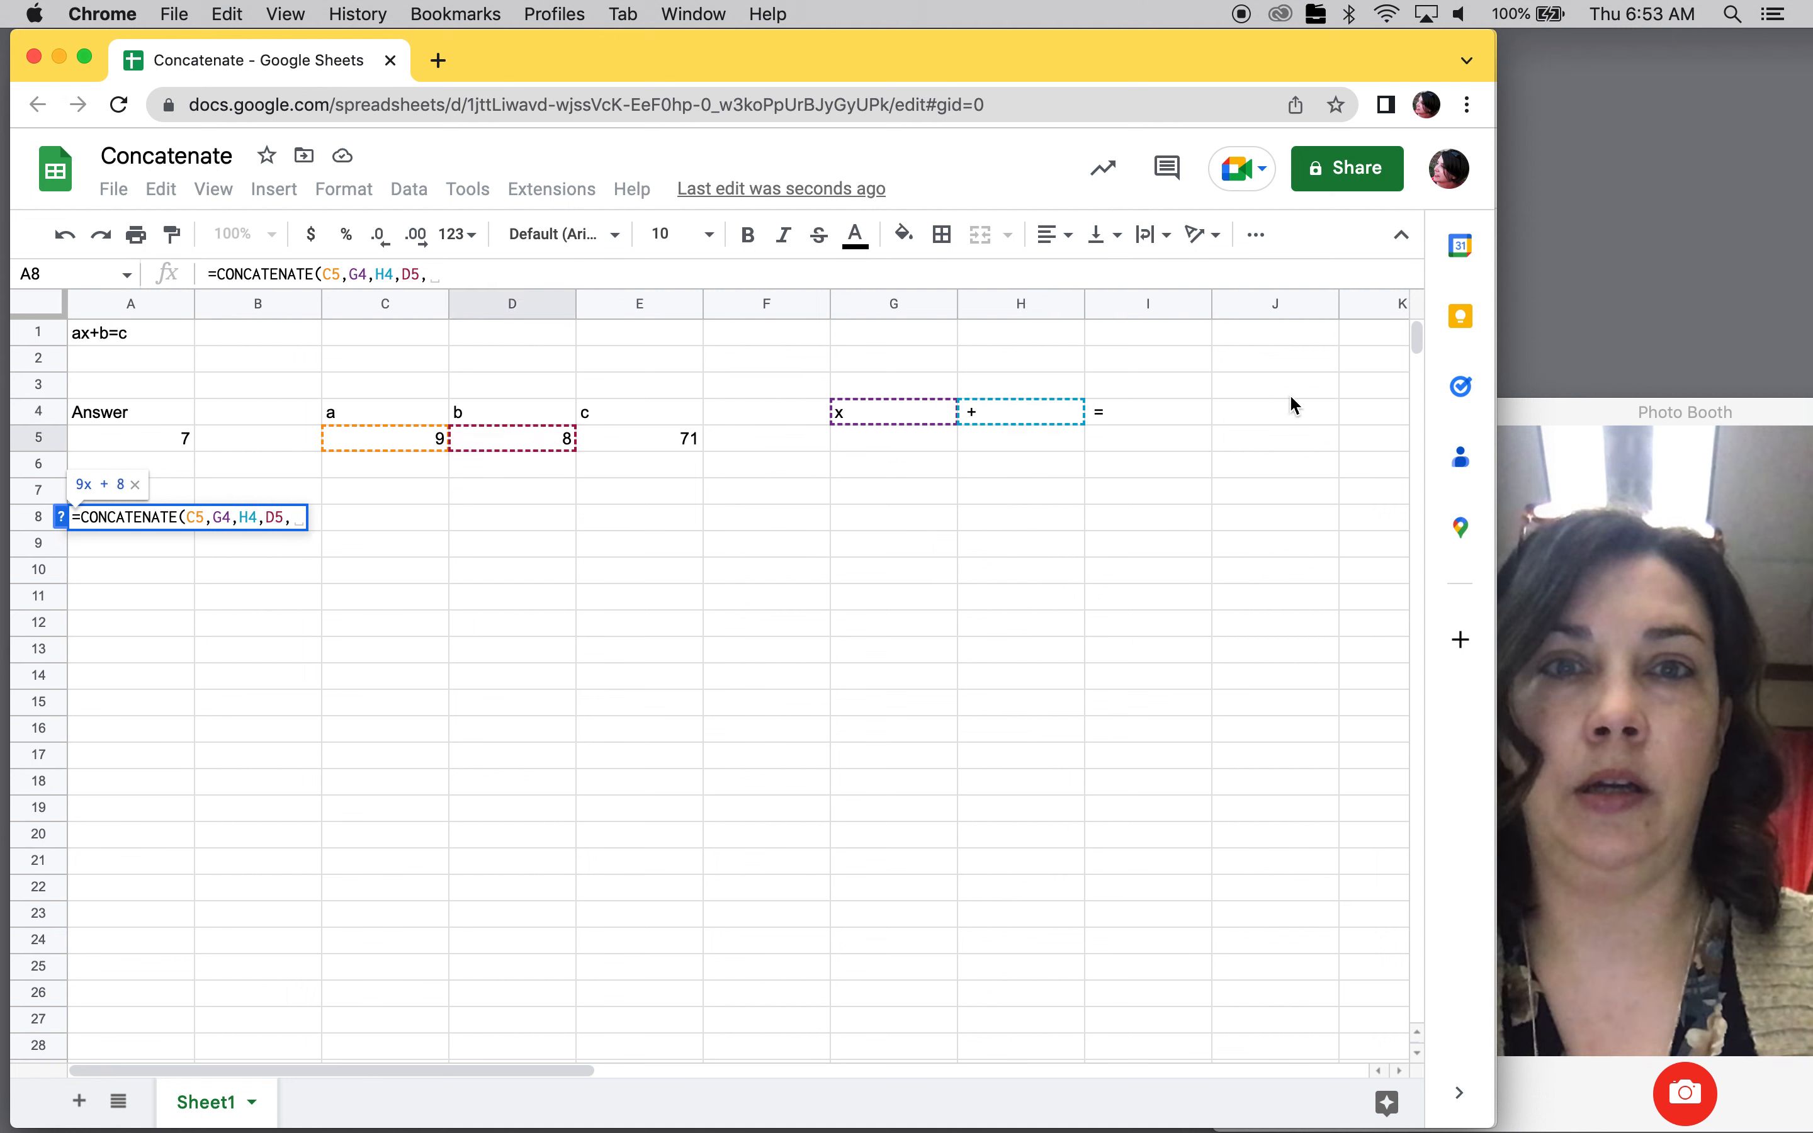
left_click(1144, 409)
type(",")
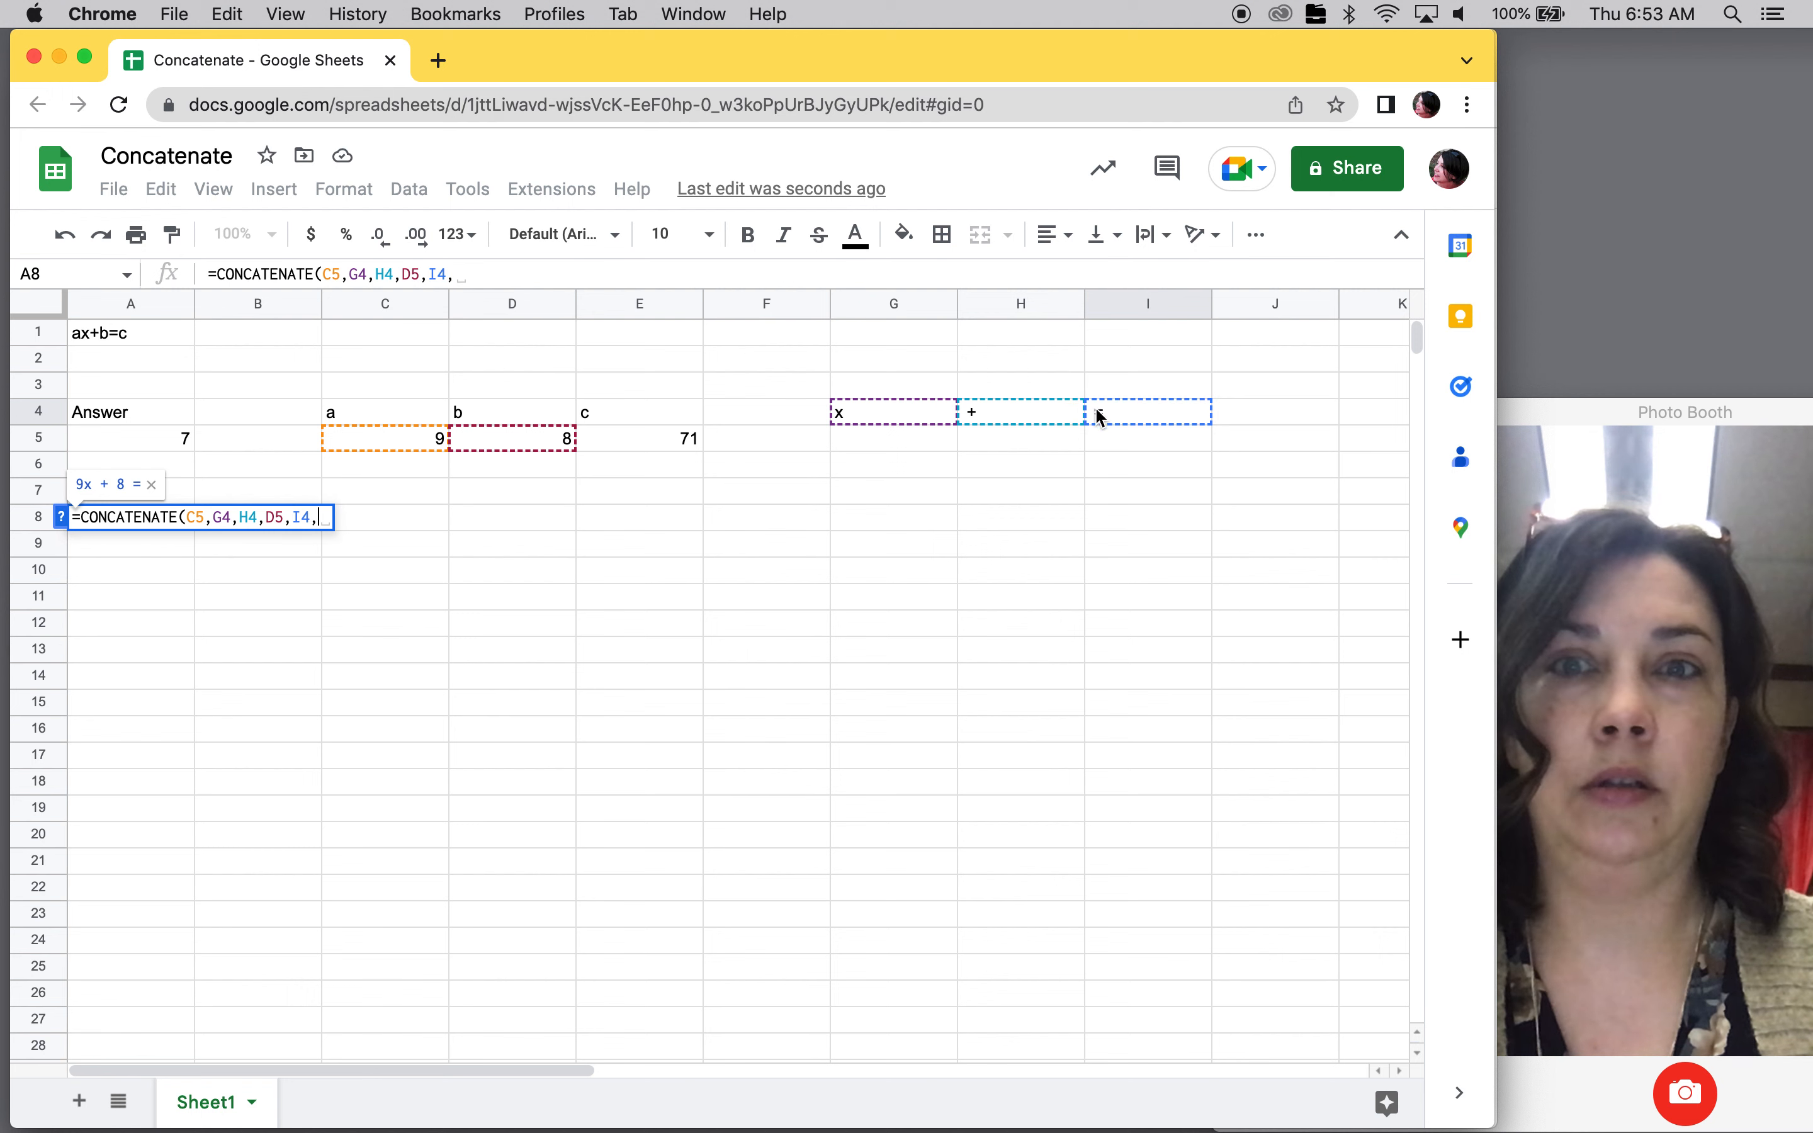
left_click(675, 436)
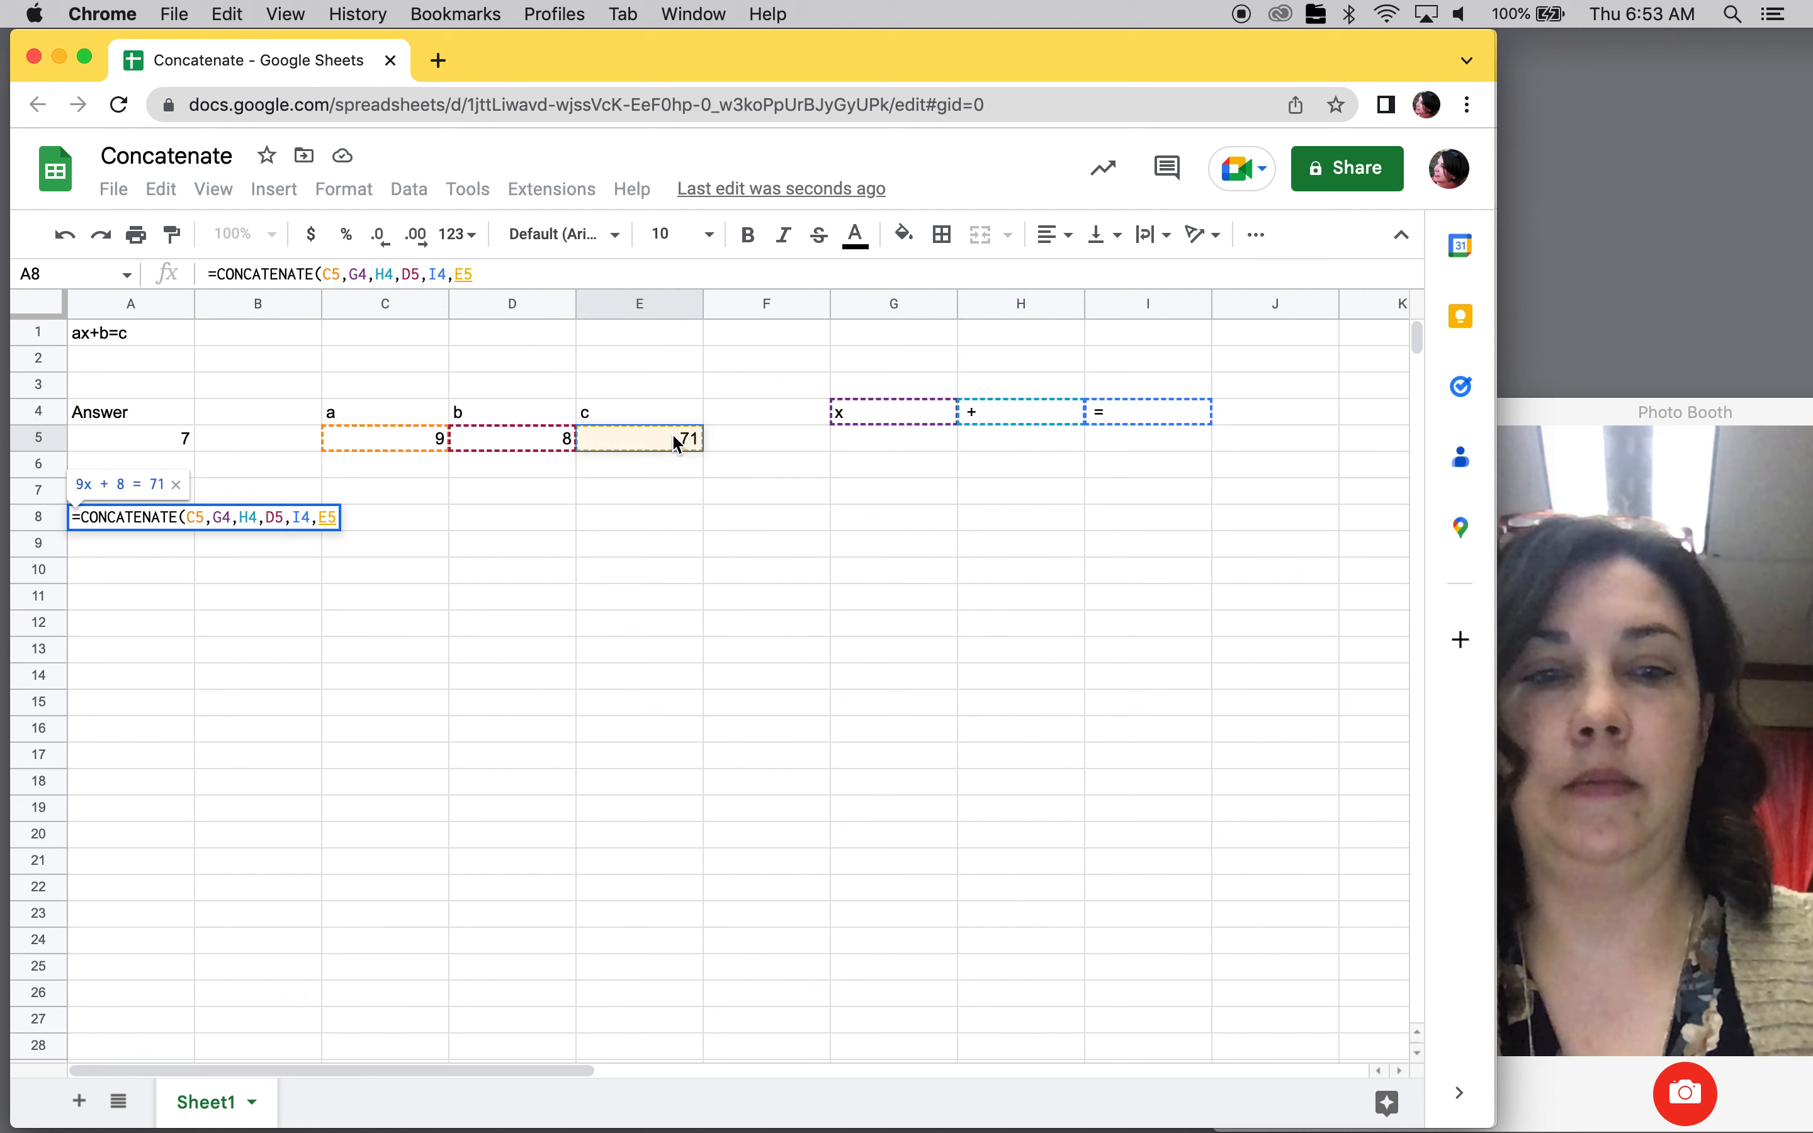
type(")")
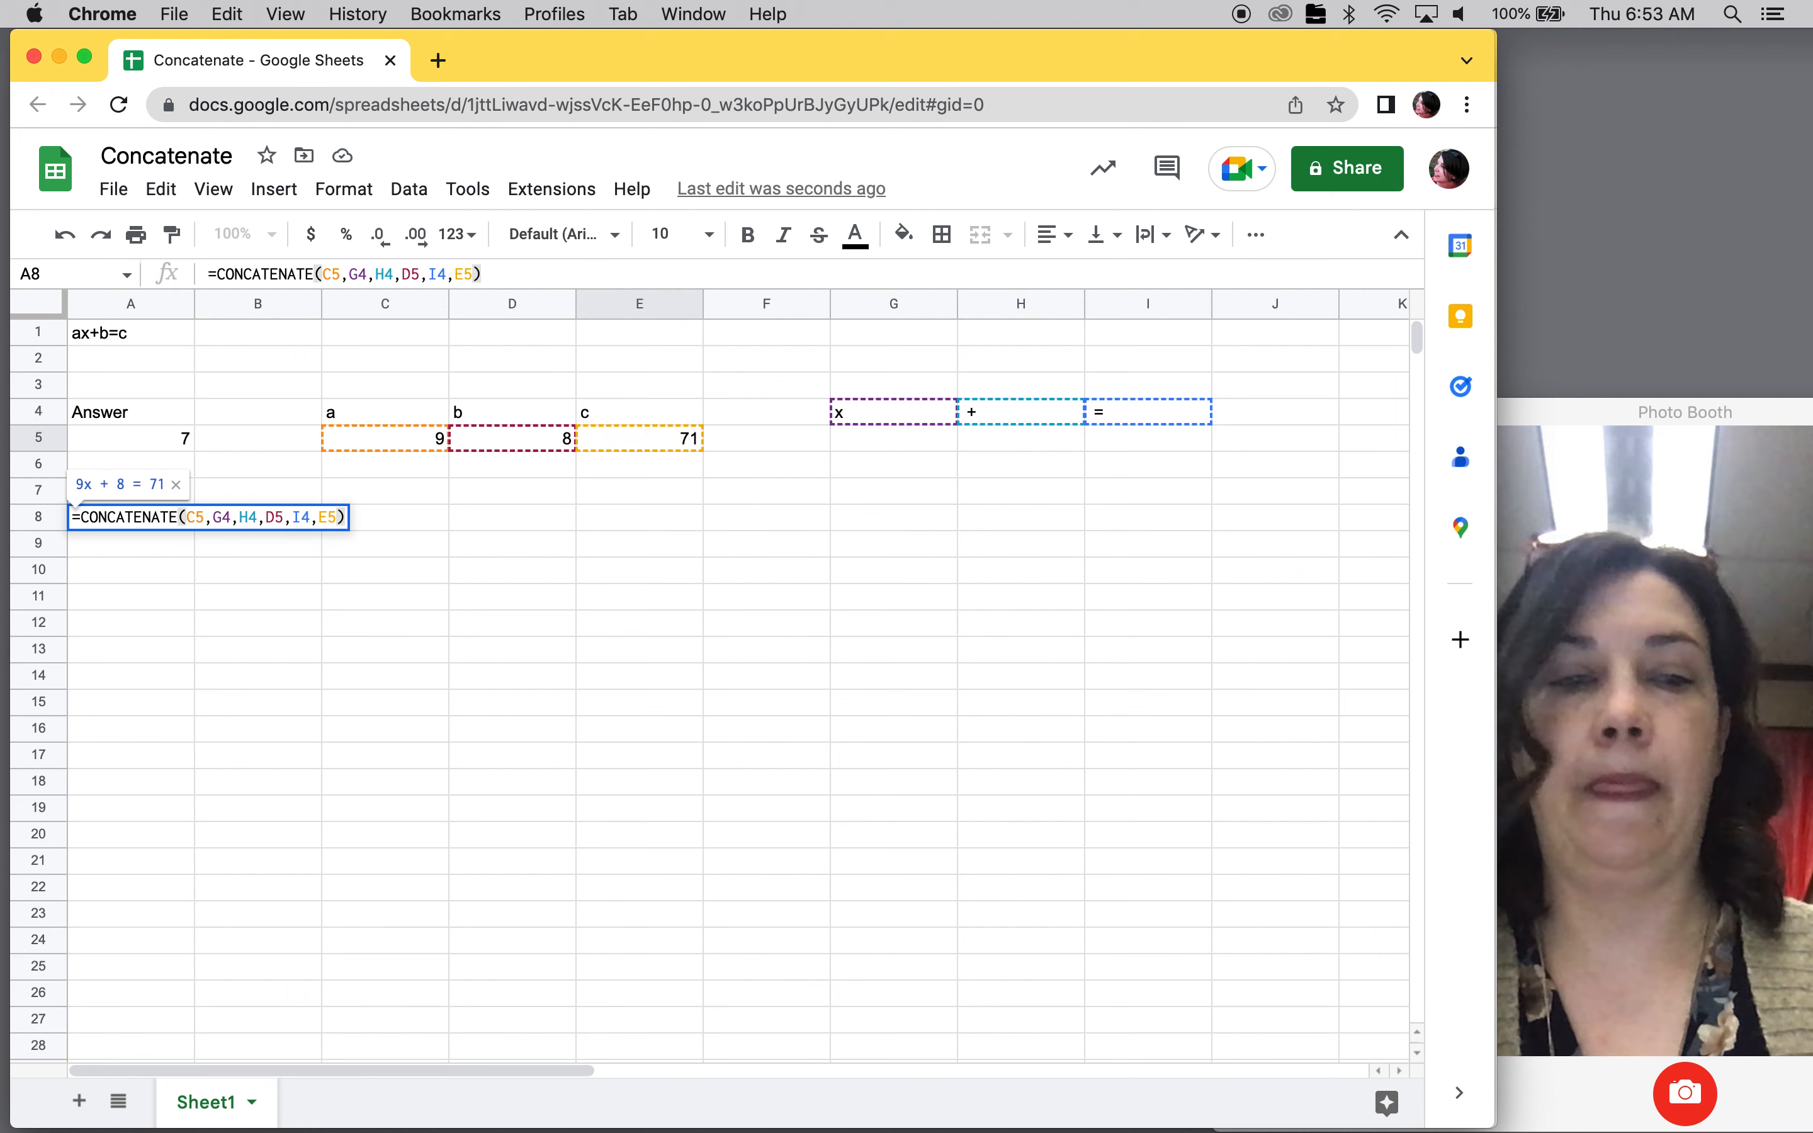
key("Return")
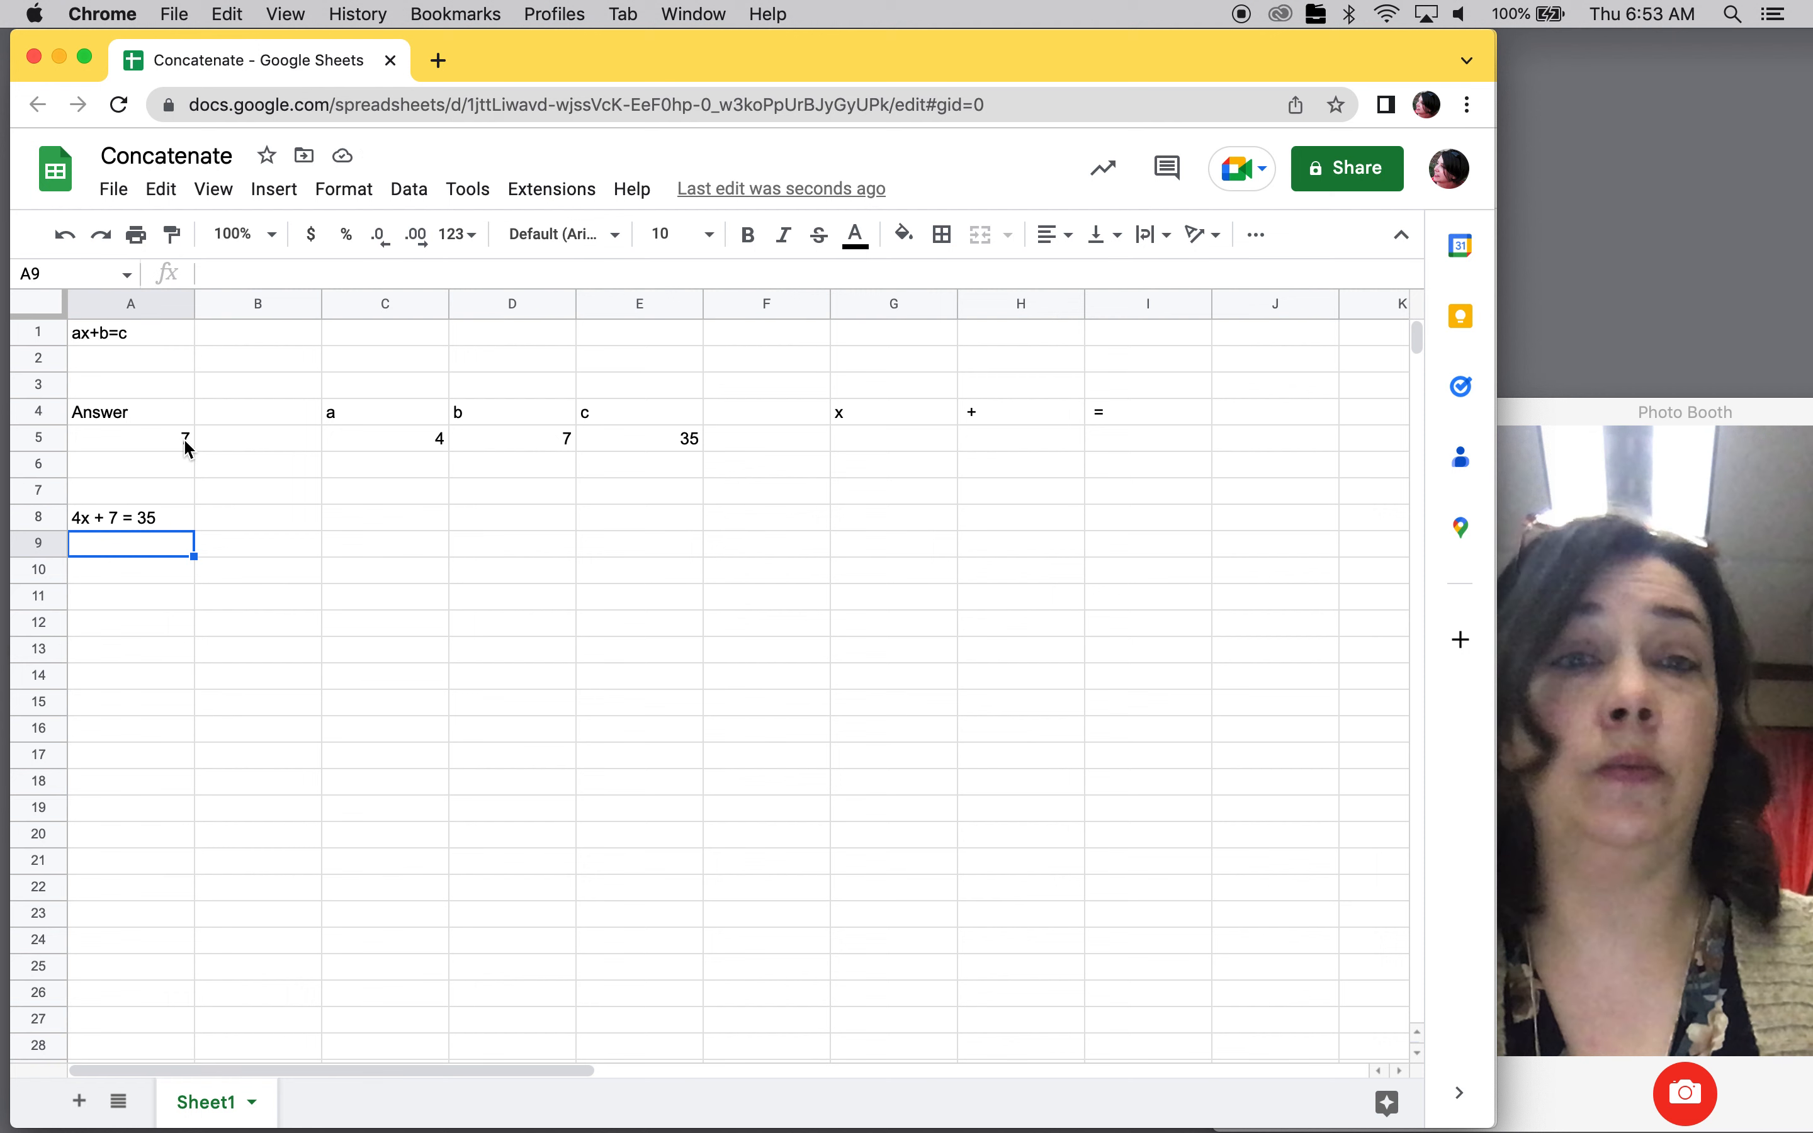
Recalculate the random values from empty cell C9 to test the equation generator.
left_click(402, 549)
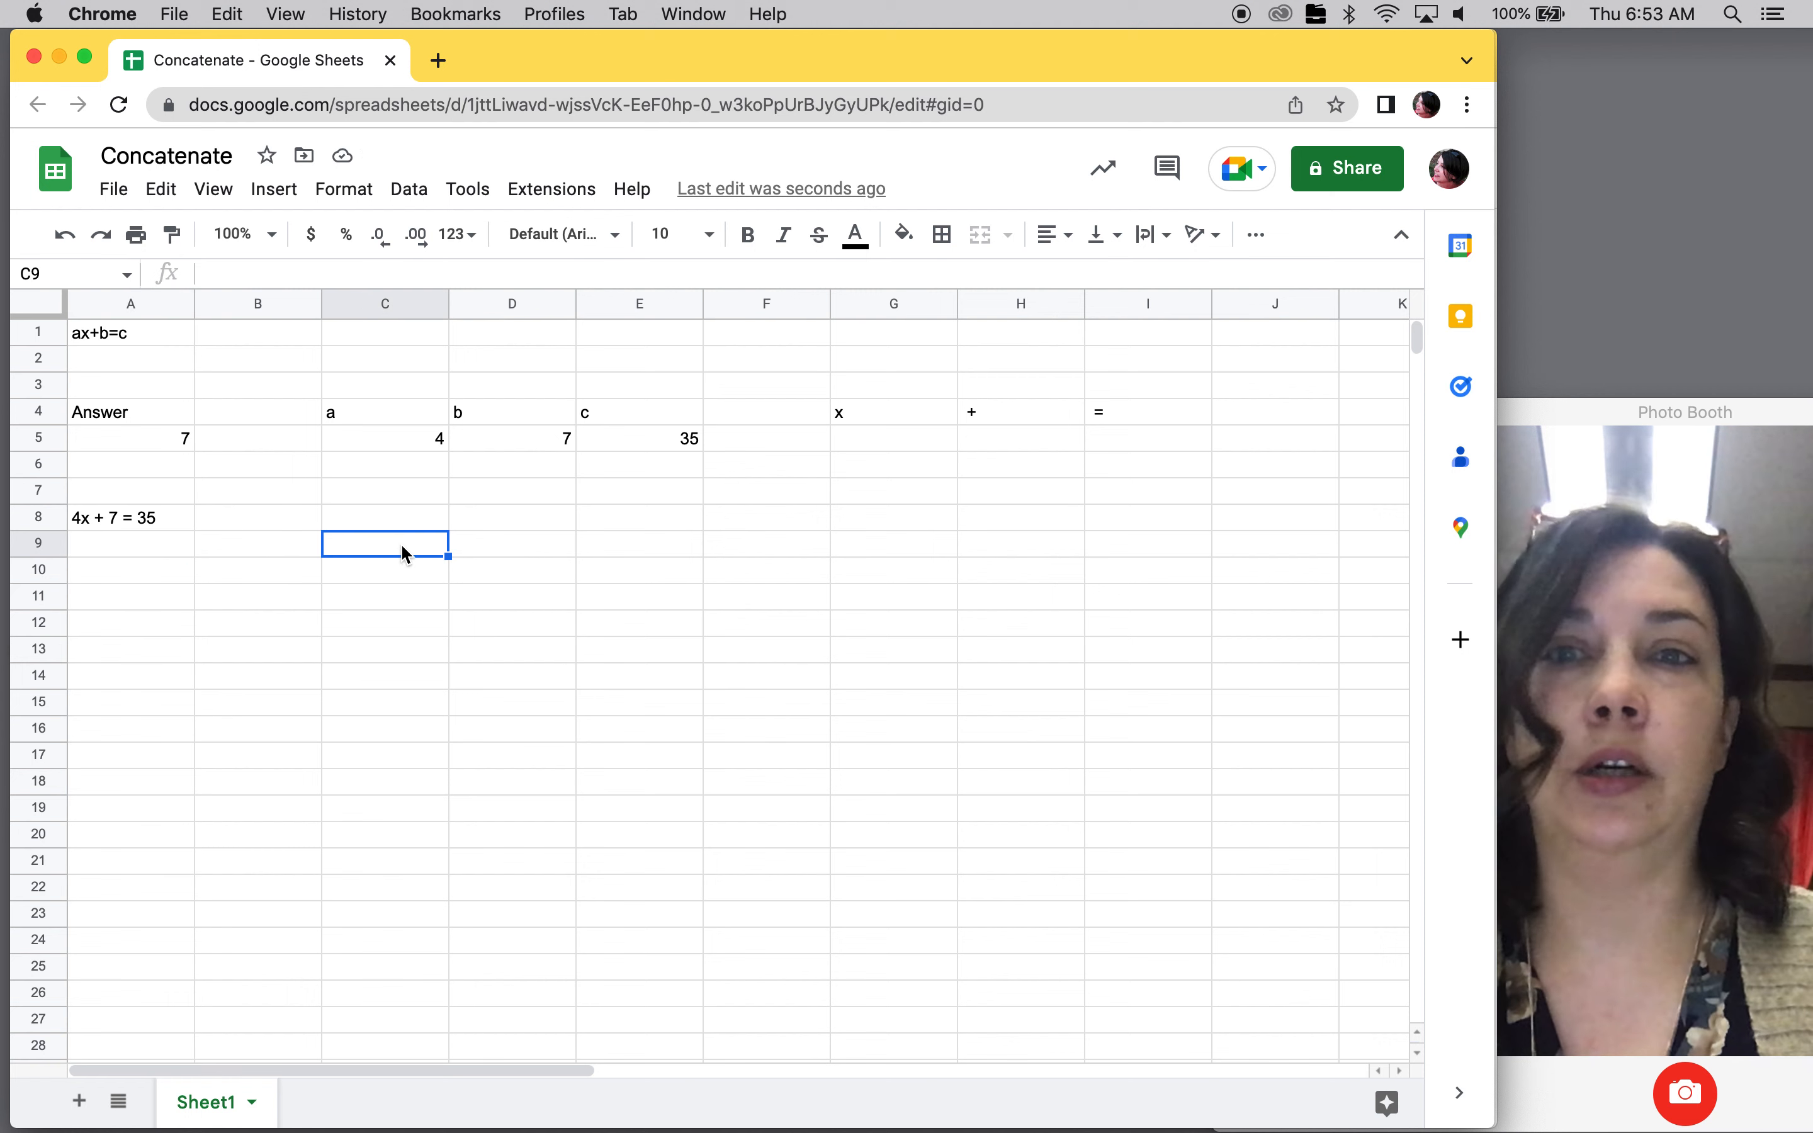
key("Delete")
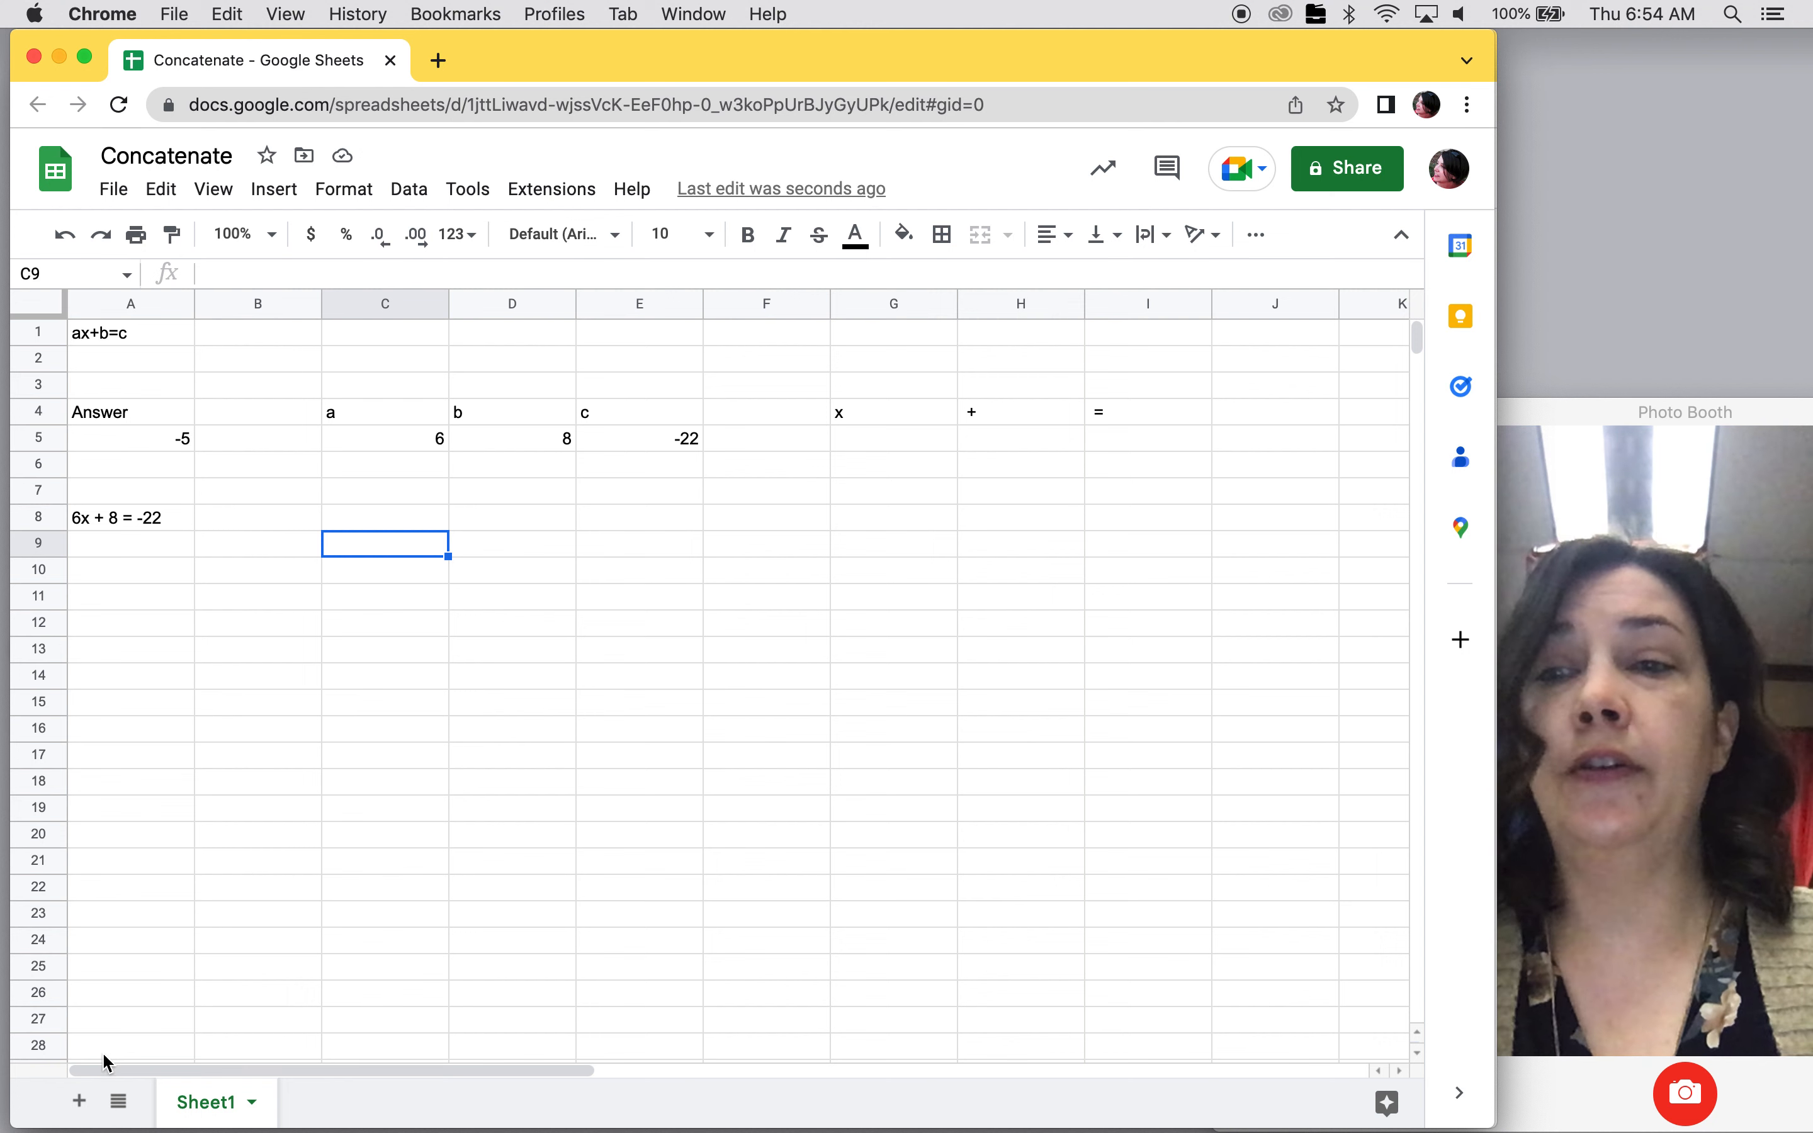
Add a new sheet, place it before Sheet1, and link its cell A2 to the equation with =Sheet1!A8.
left_click(78, 1102)
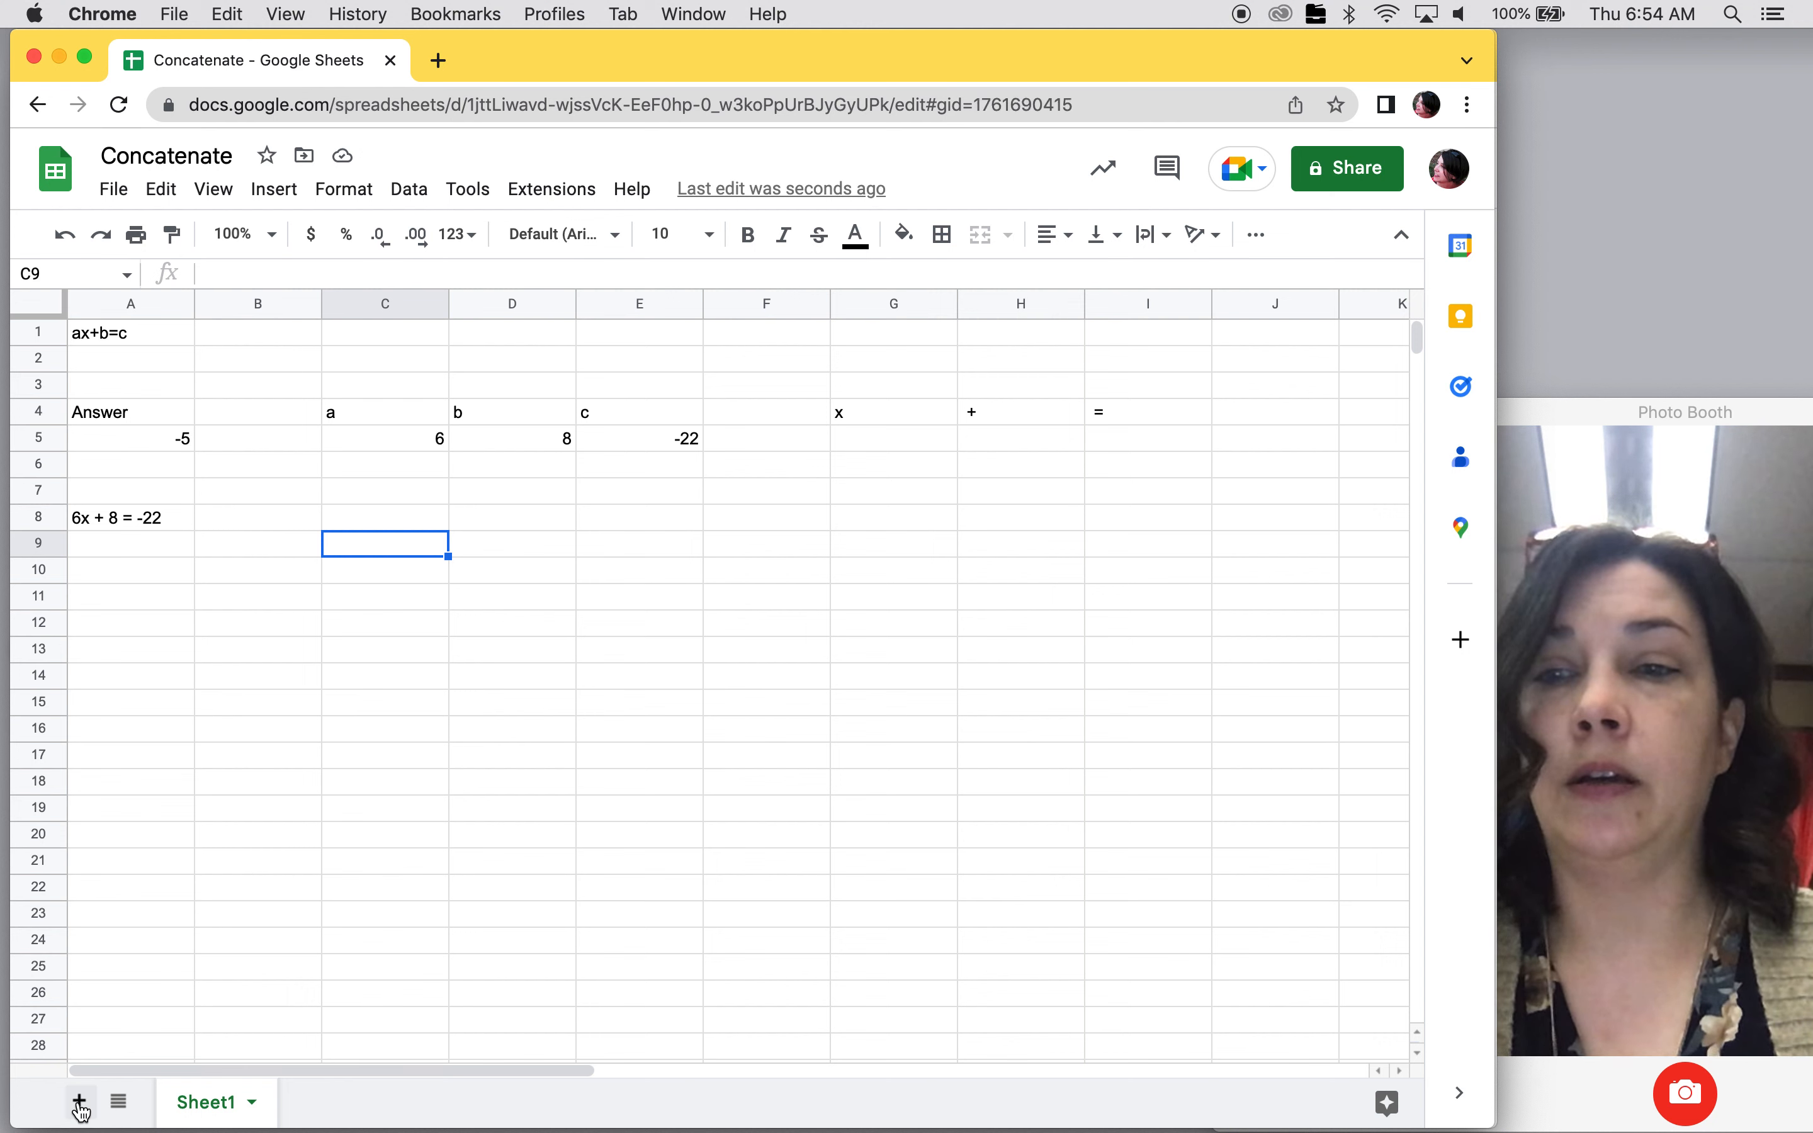
left_click_drag(348, 1101, 188, 1108)
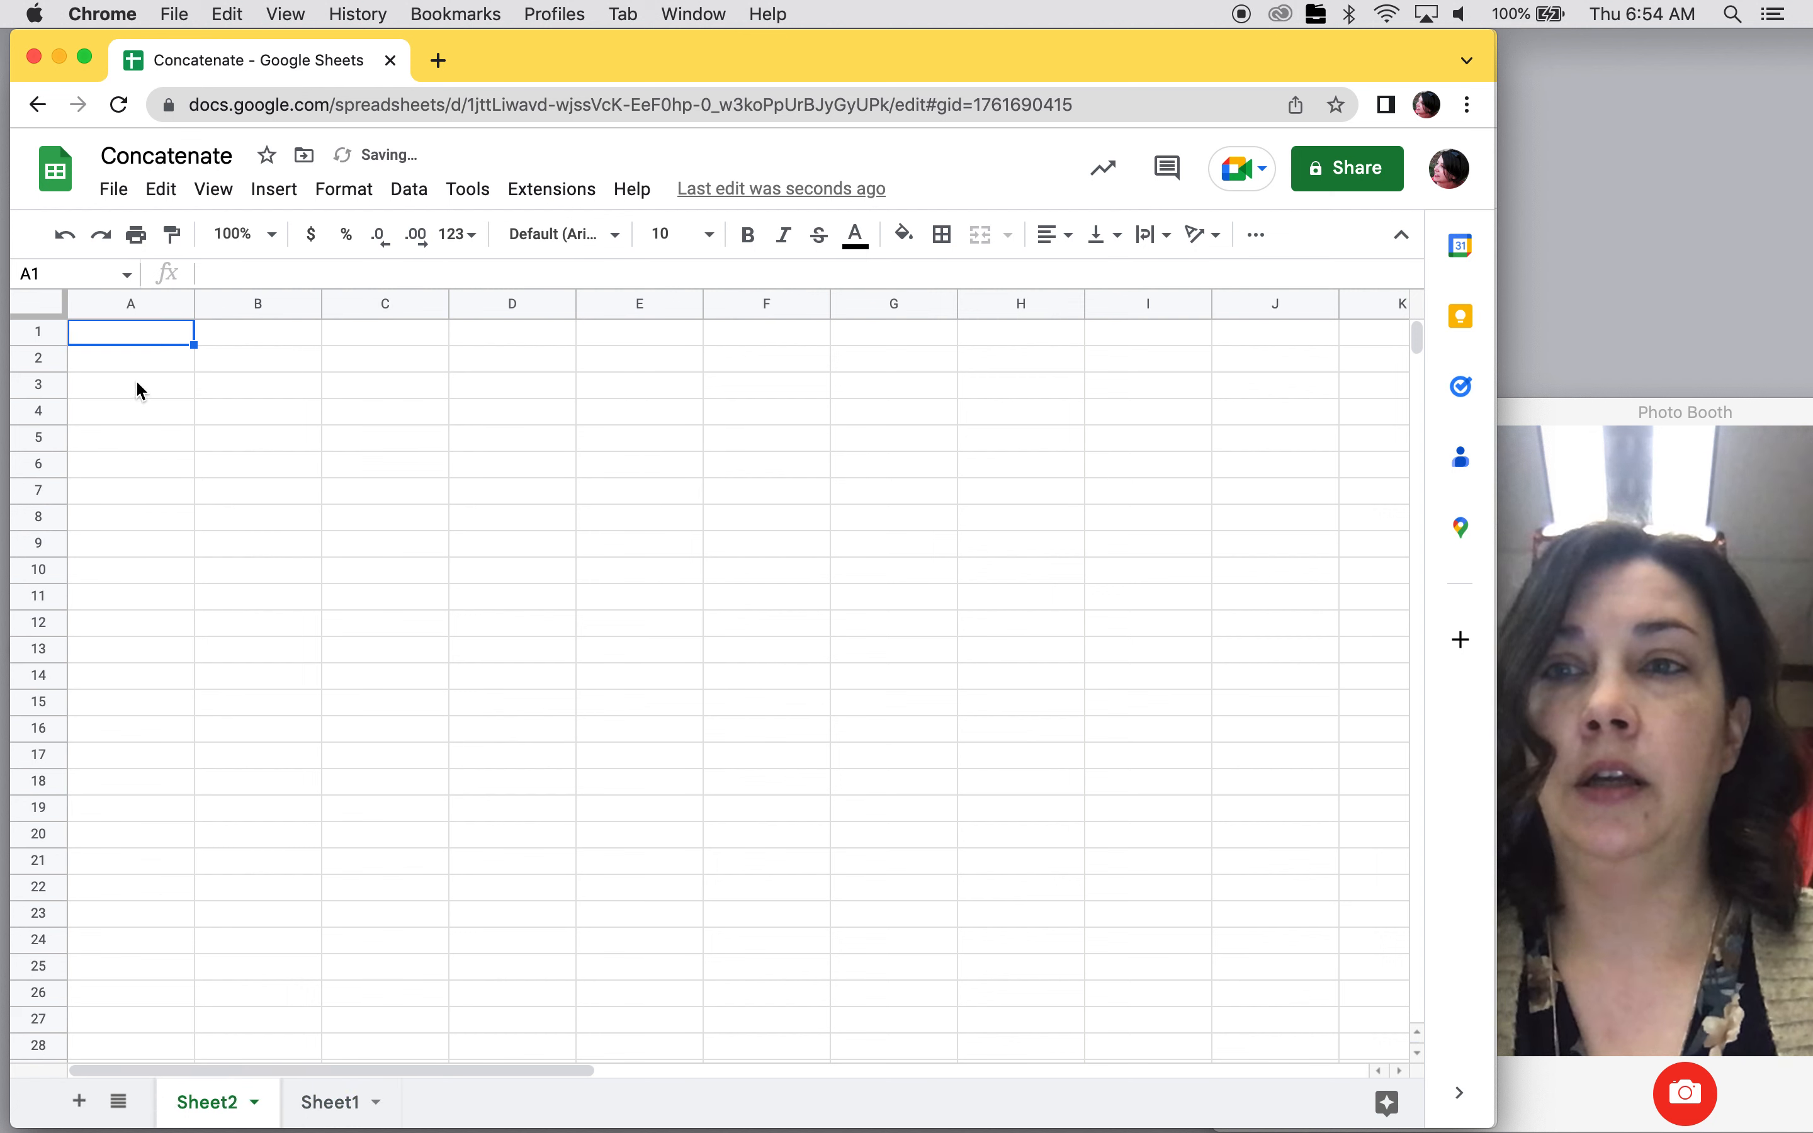
left_click(145, 363)
type("=")
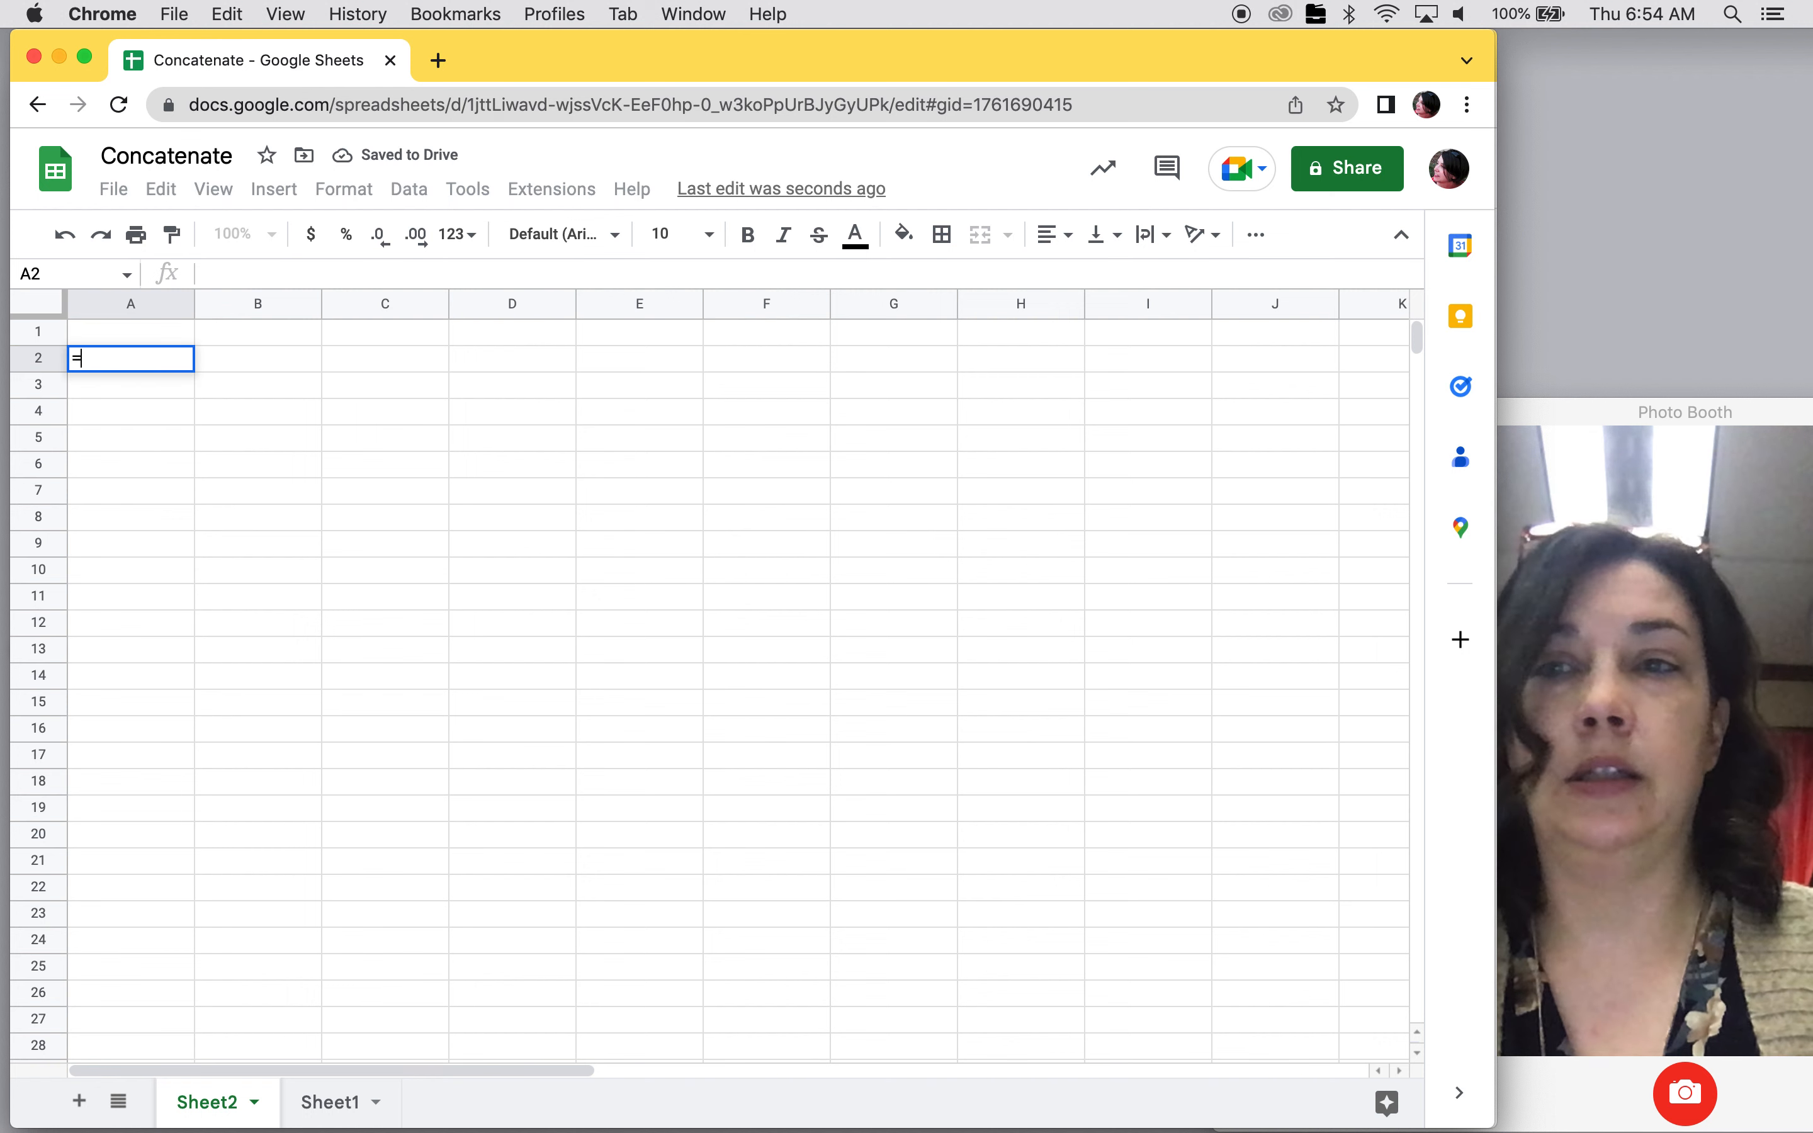
left_click(328, 1111)
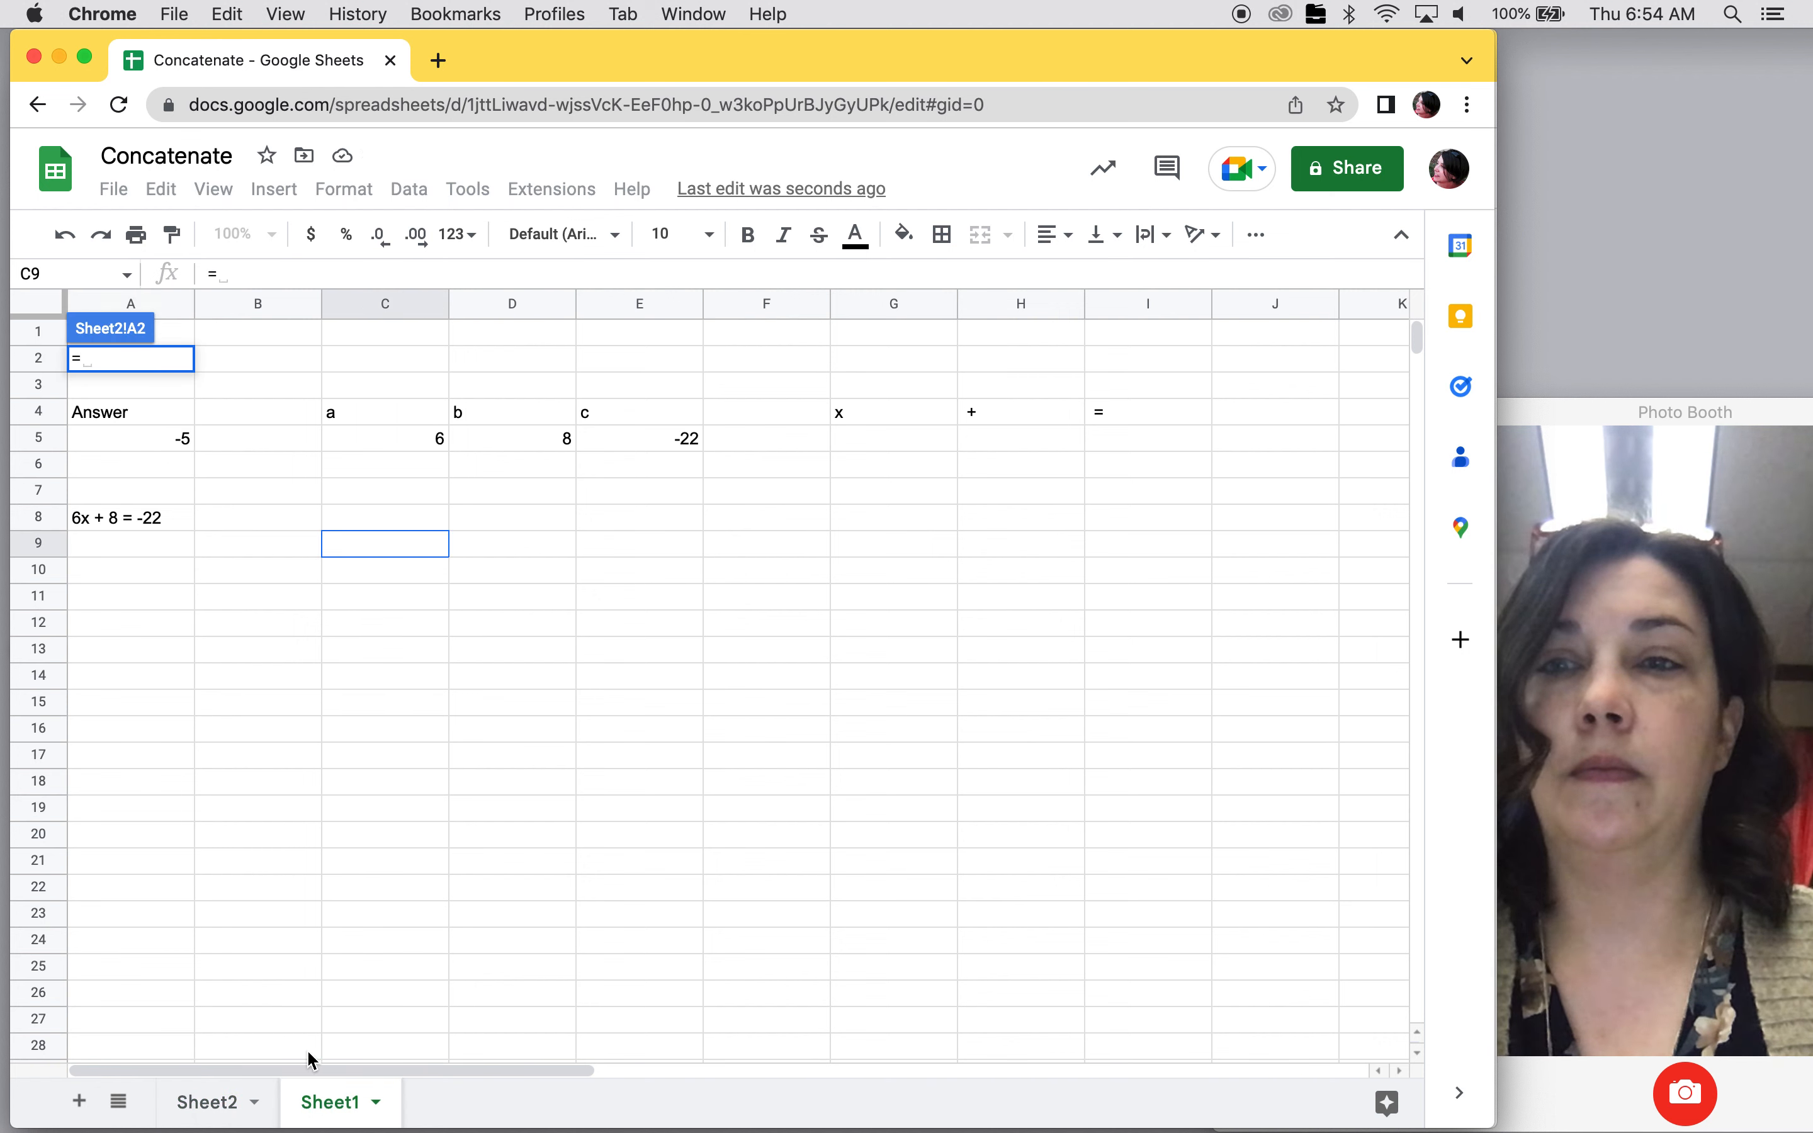
left_click(154, 517)
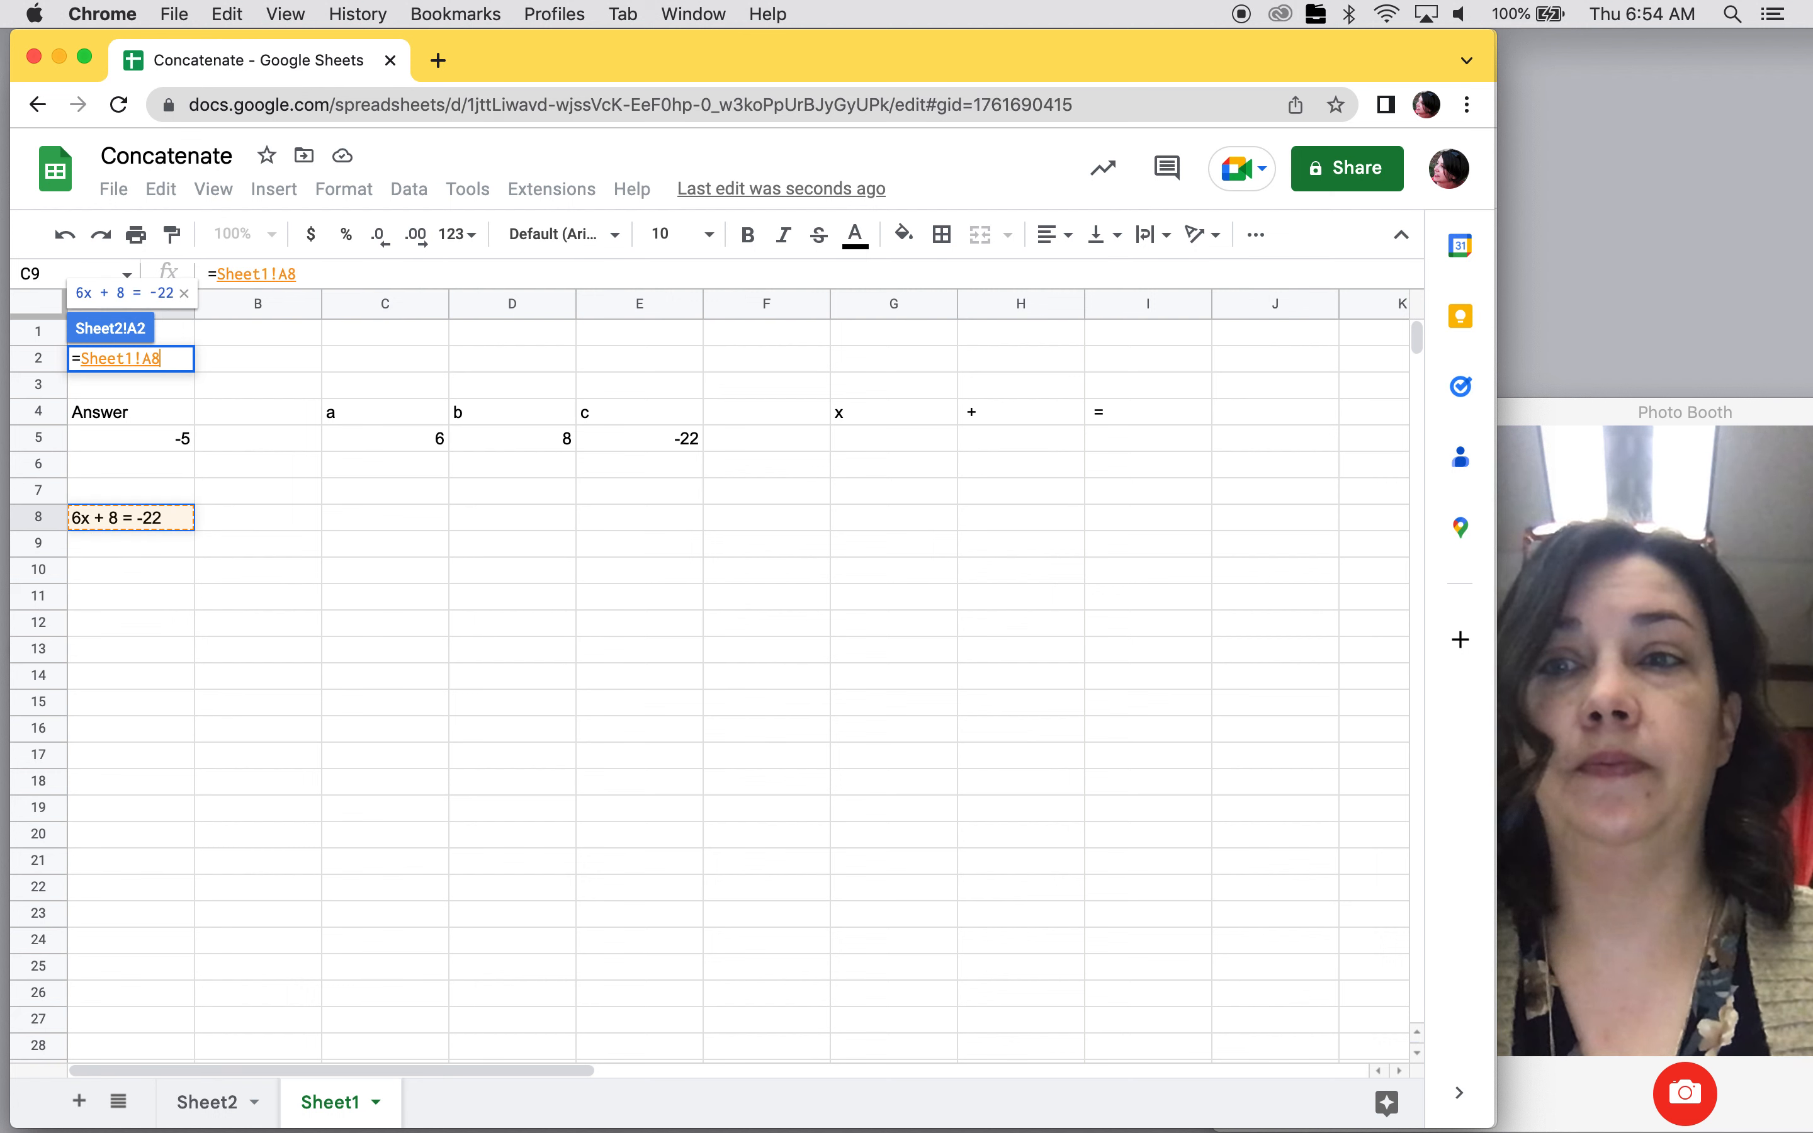
key("Return")
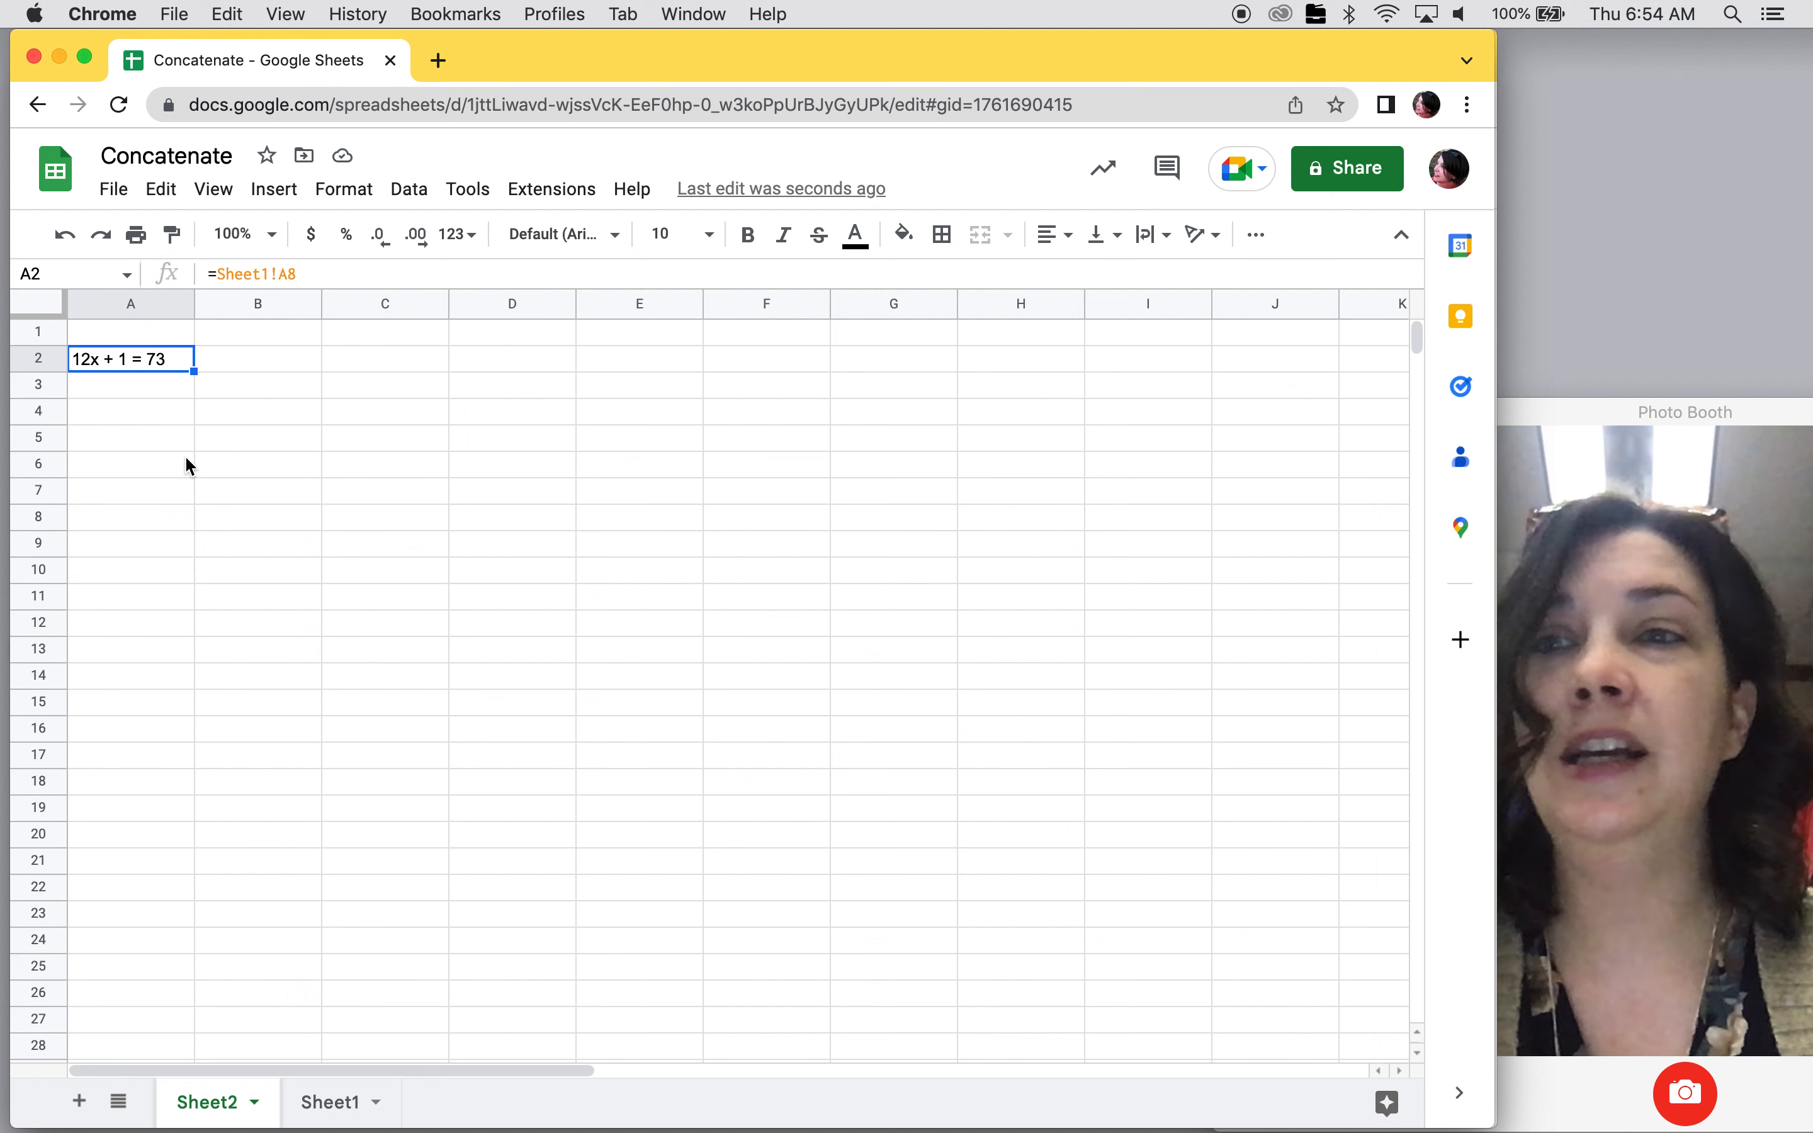
Duplicate the equation generator block A4:I9 on Sheet1 to A12 and check the copied CONCATENATE formula in A16.
left_click(156, 424)
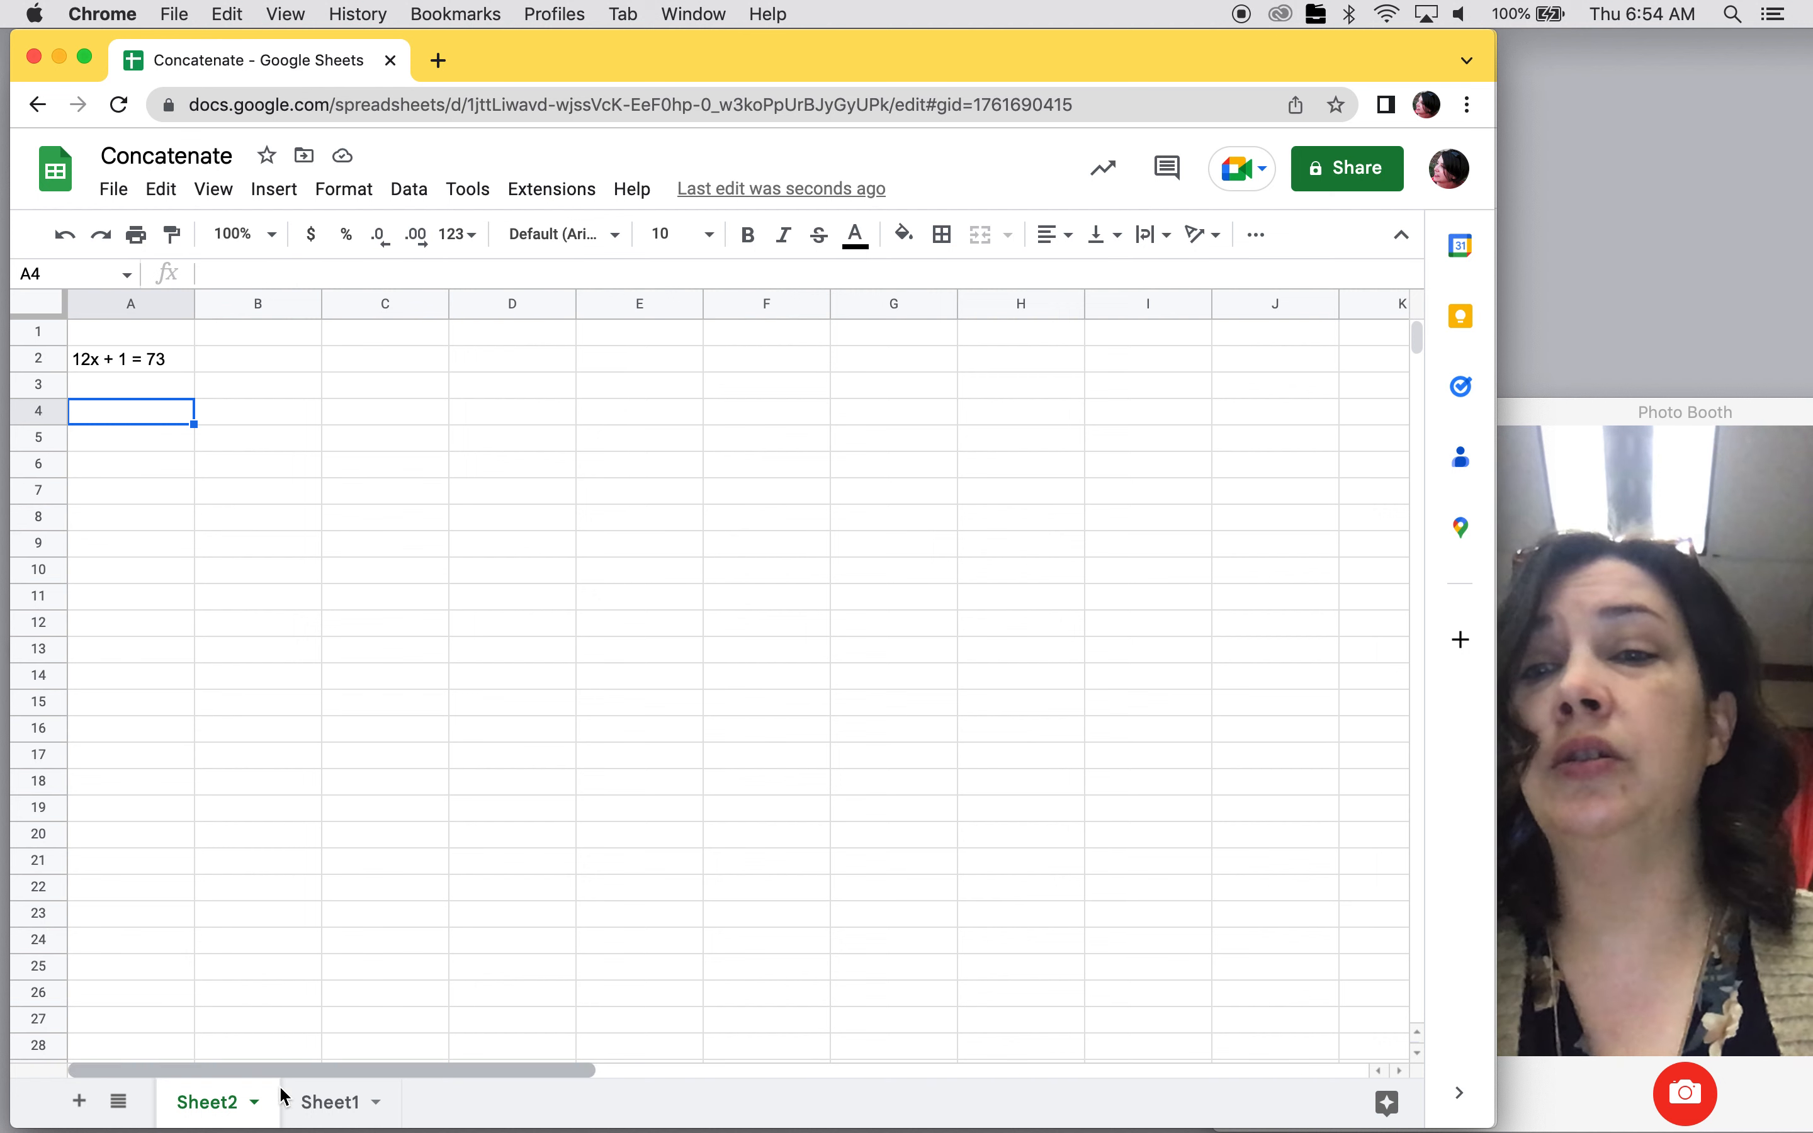
left_click(341, 1102)
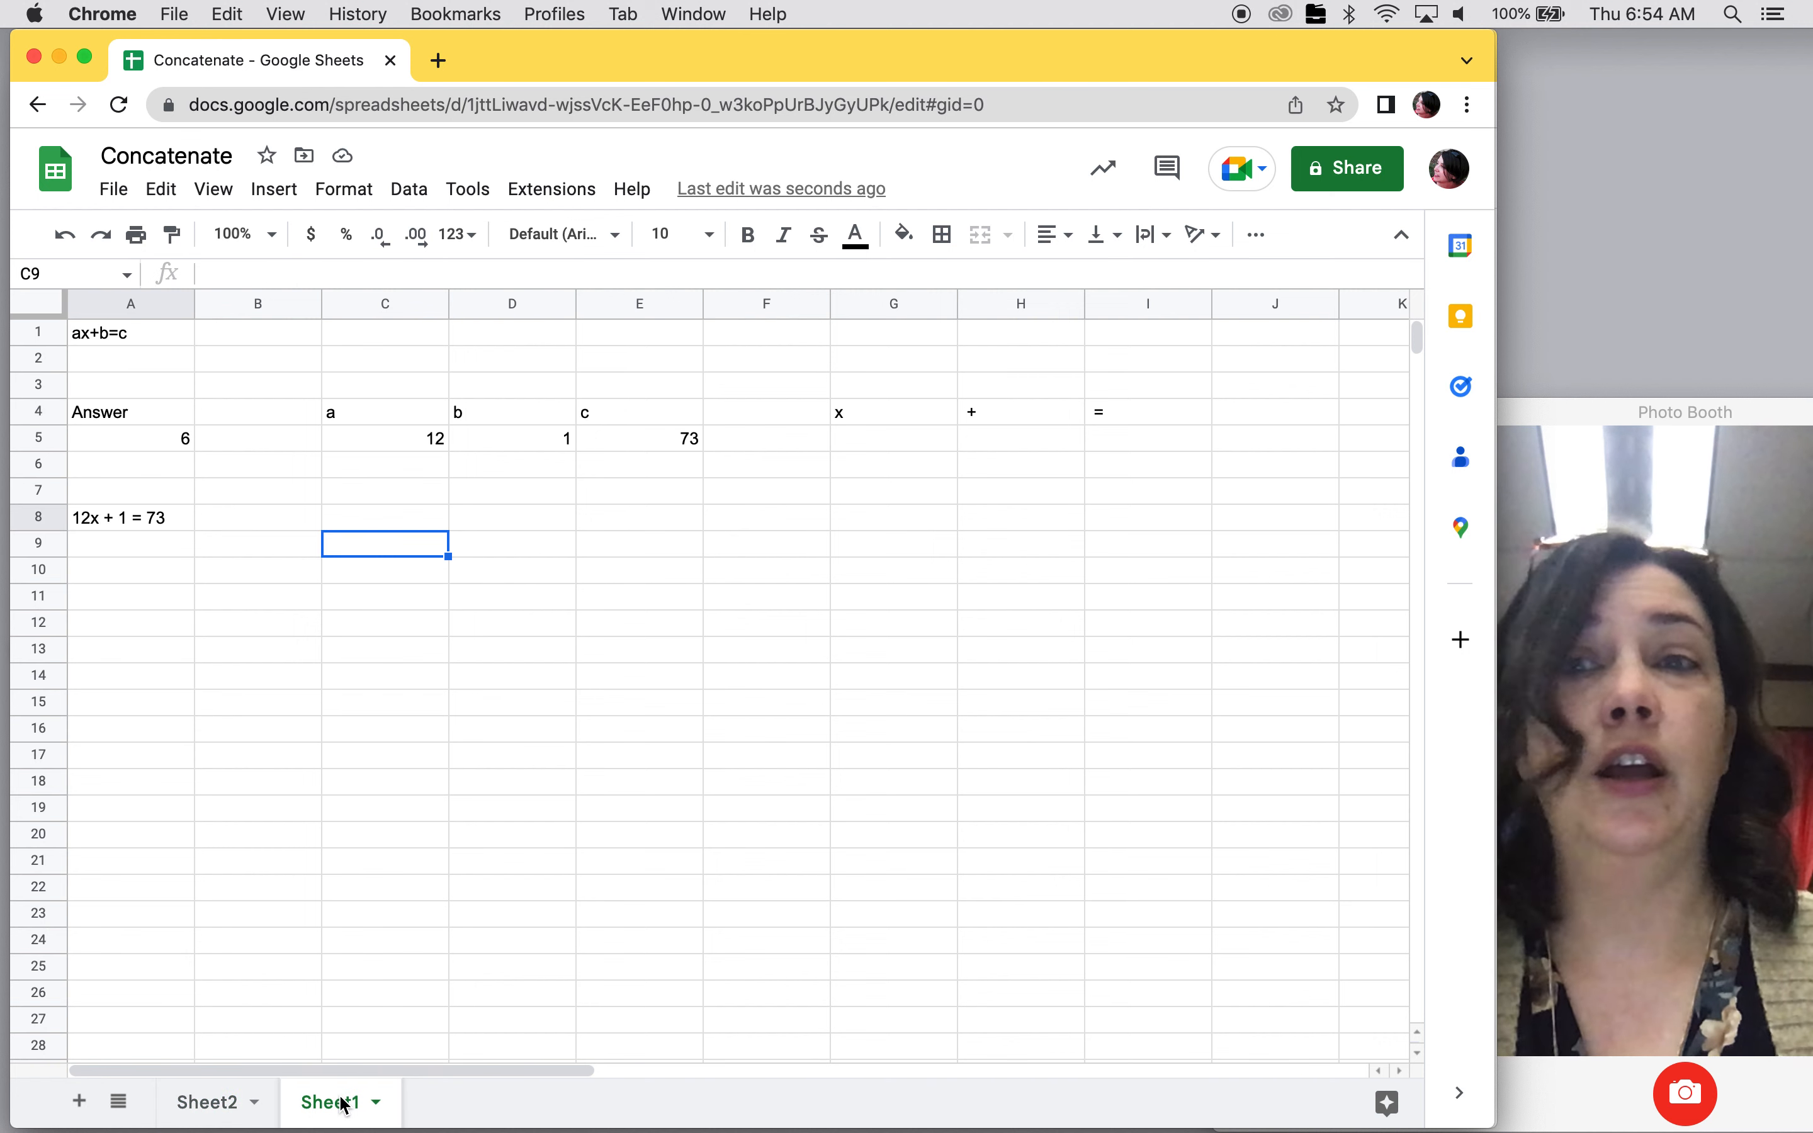
left_click_drag(123, 414, 1159, 545)
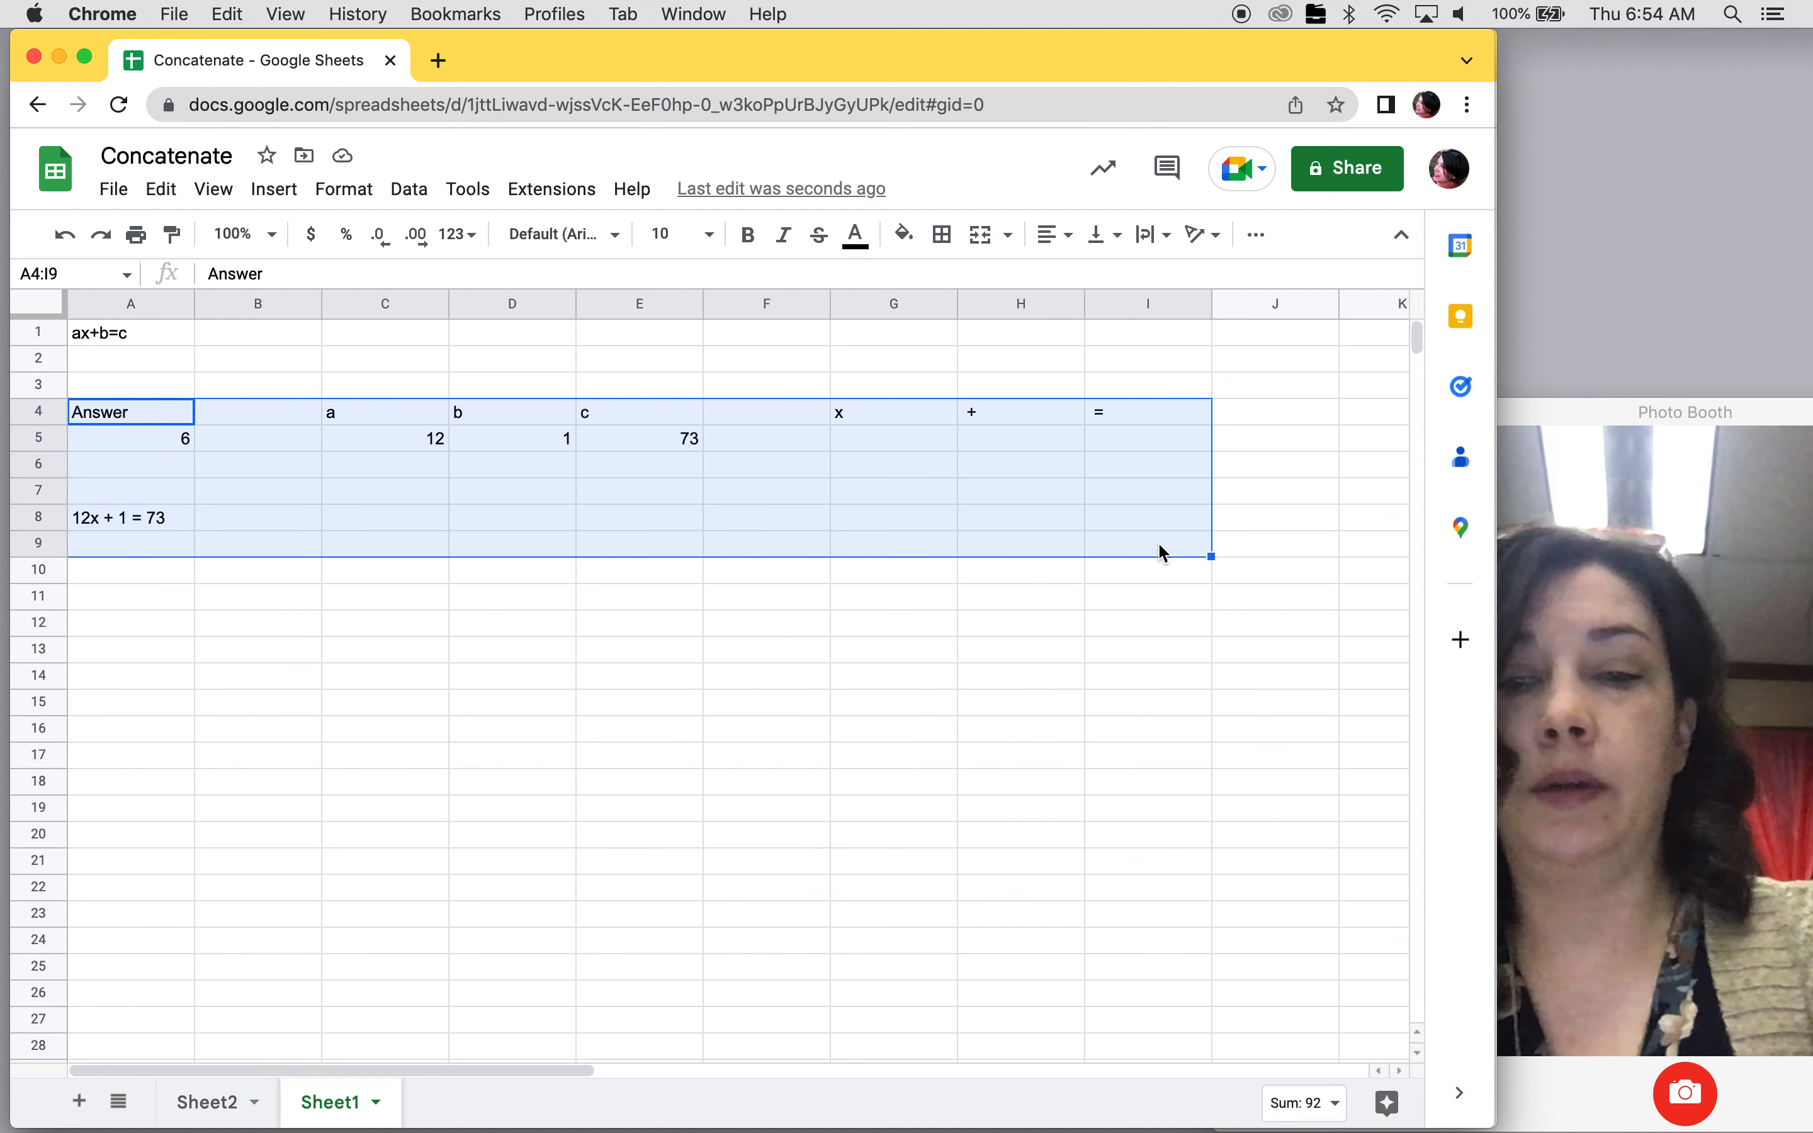
key("super+c")
left_click(157, 623)
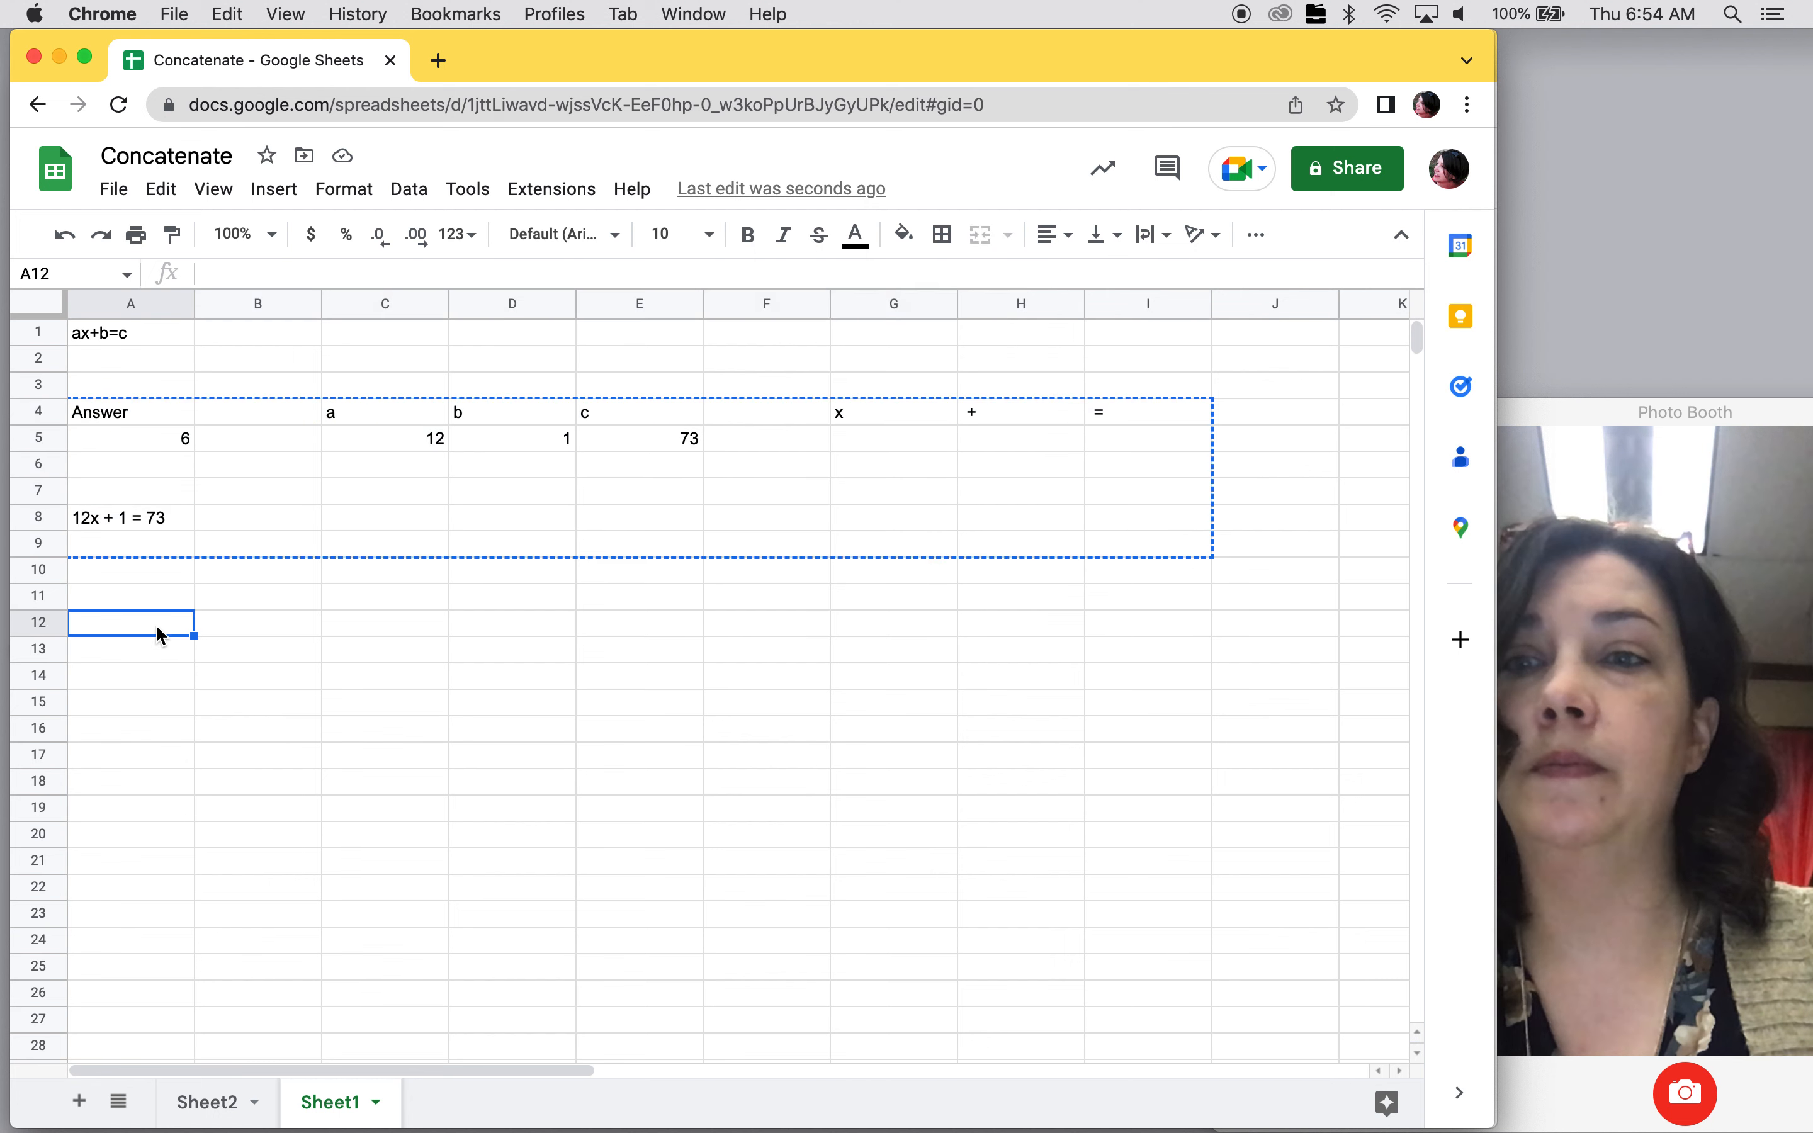
key("super+v")
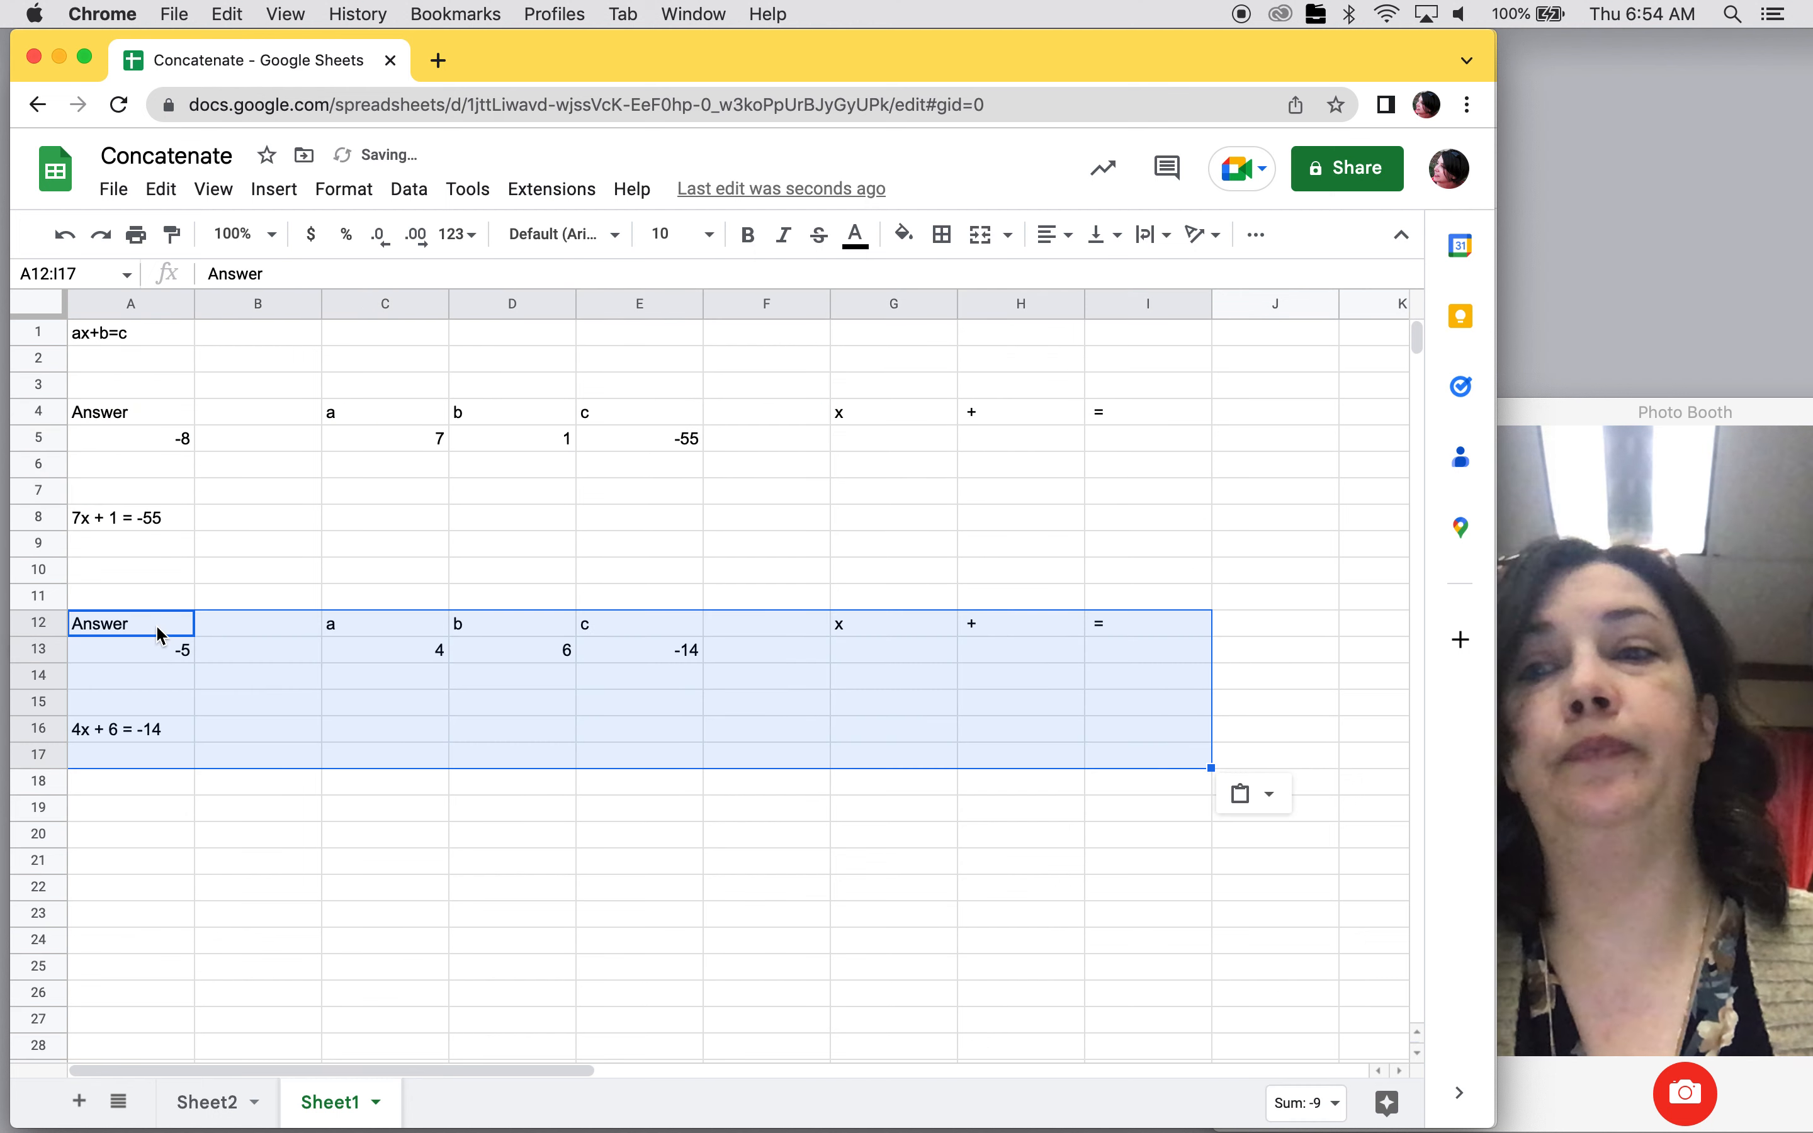
left_click(147, 818)
left_click(146, 731)
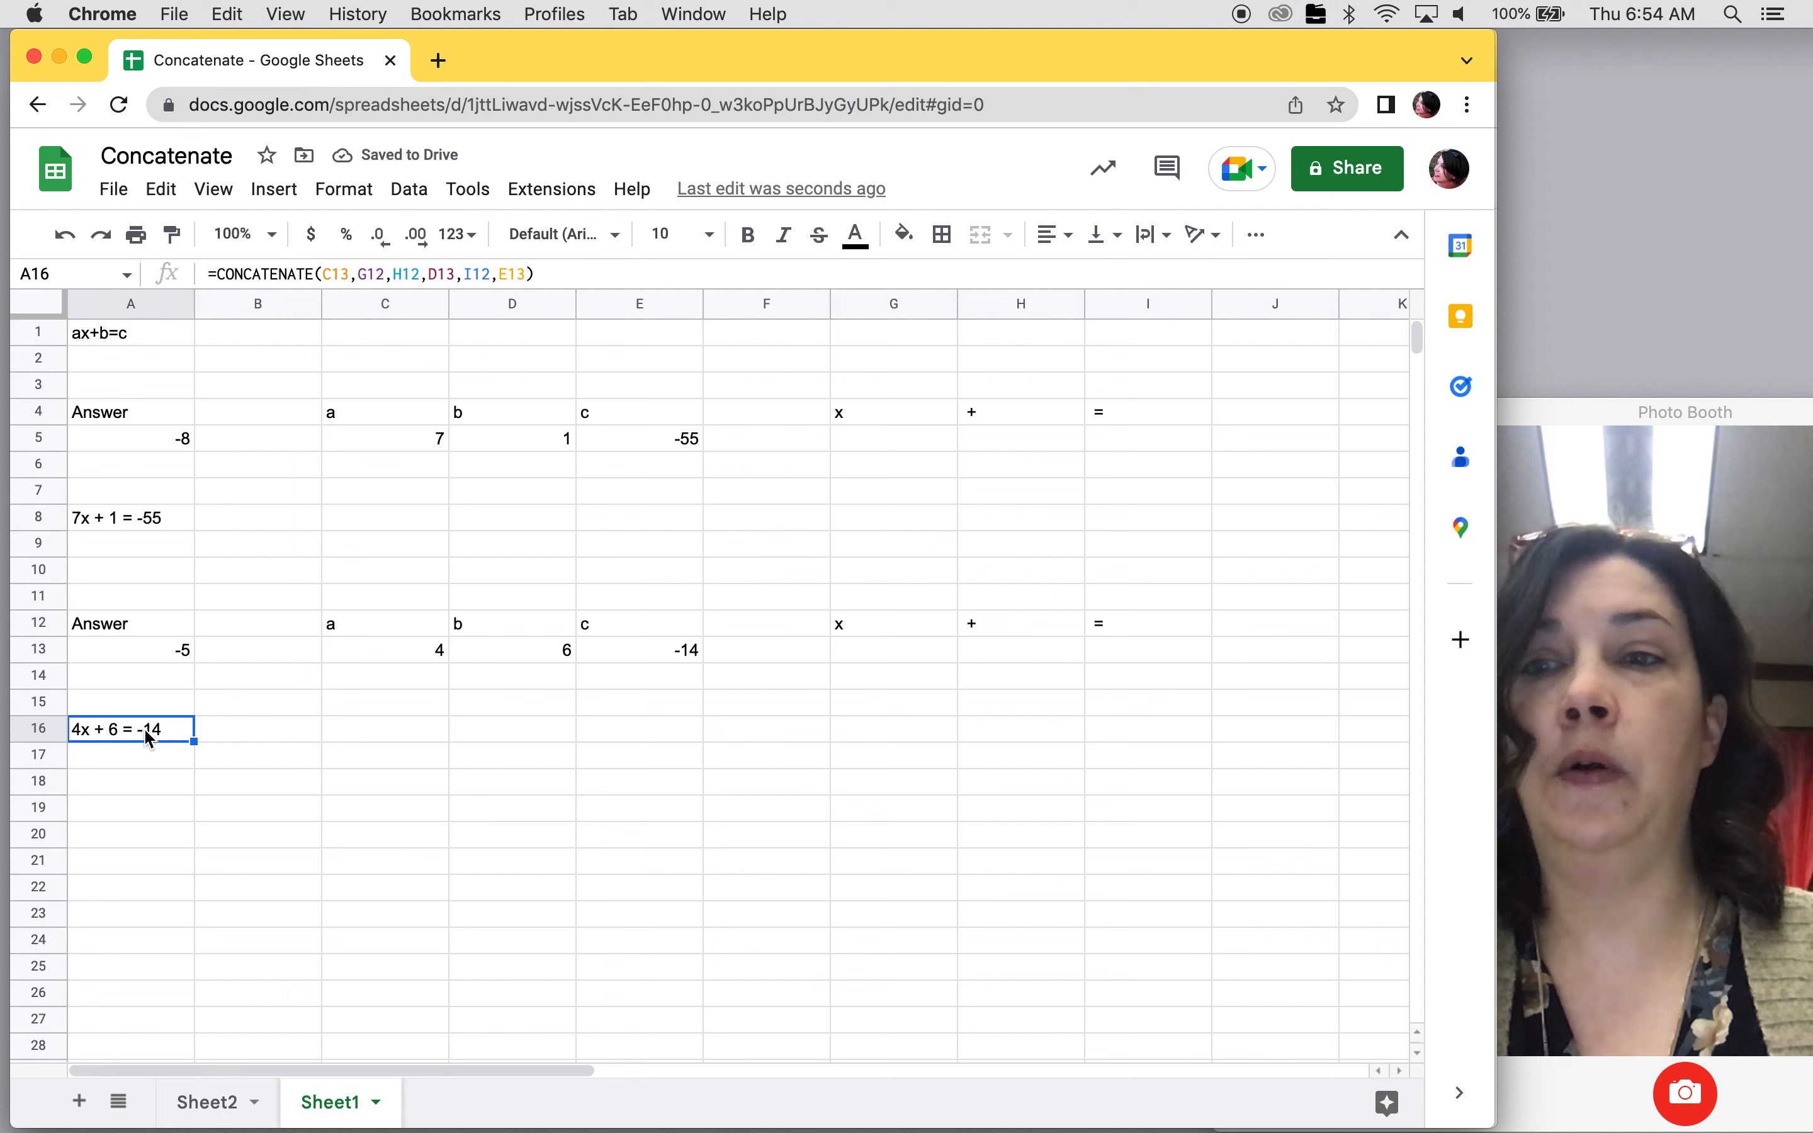
Link cell A4 of Sheet2 to the second equation with the formula =Sheet1!A16.
left_click(197, 1101)
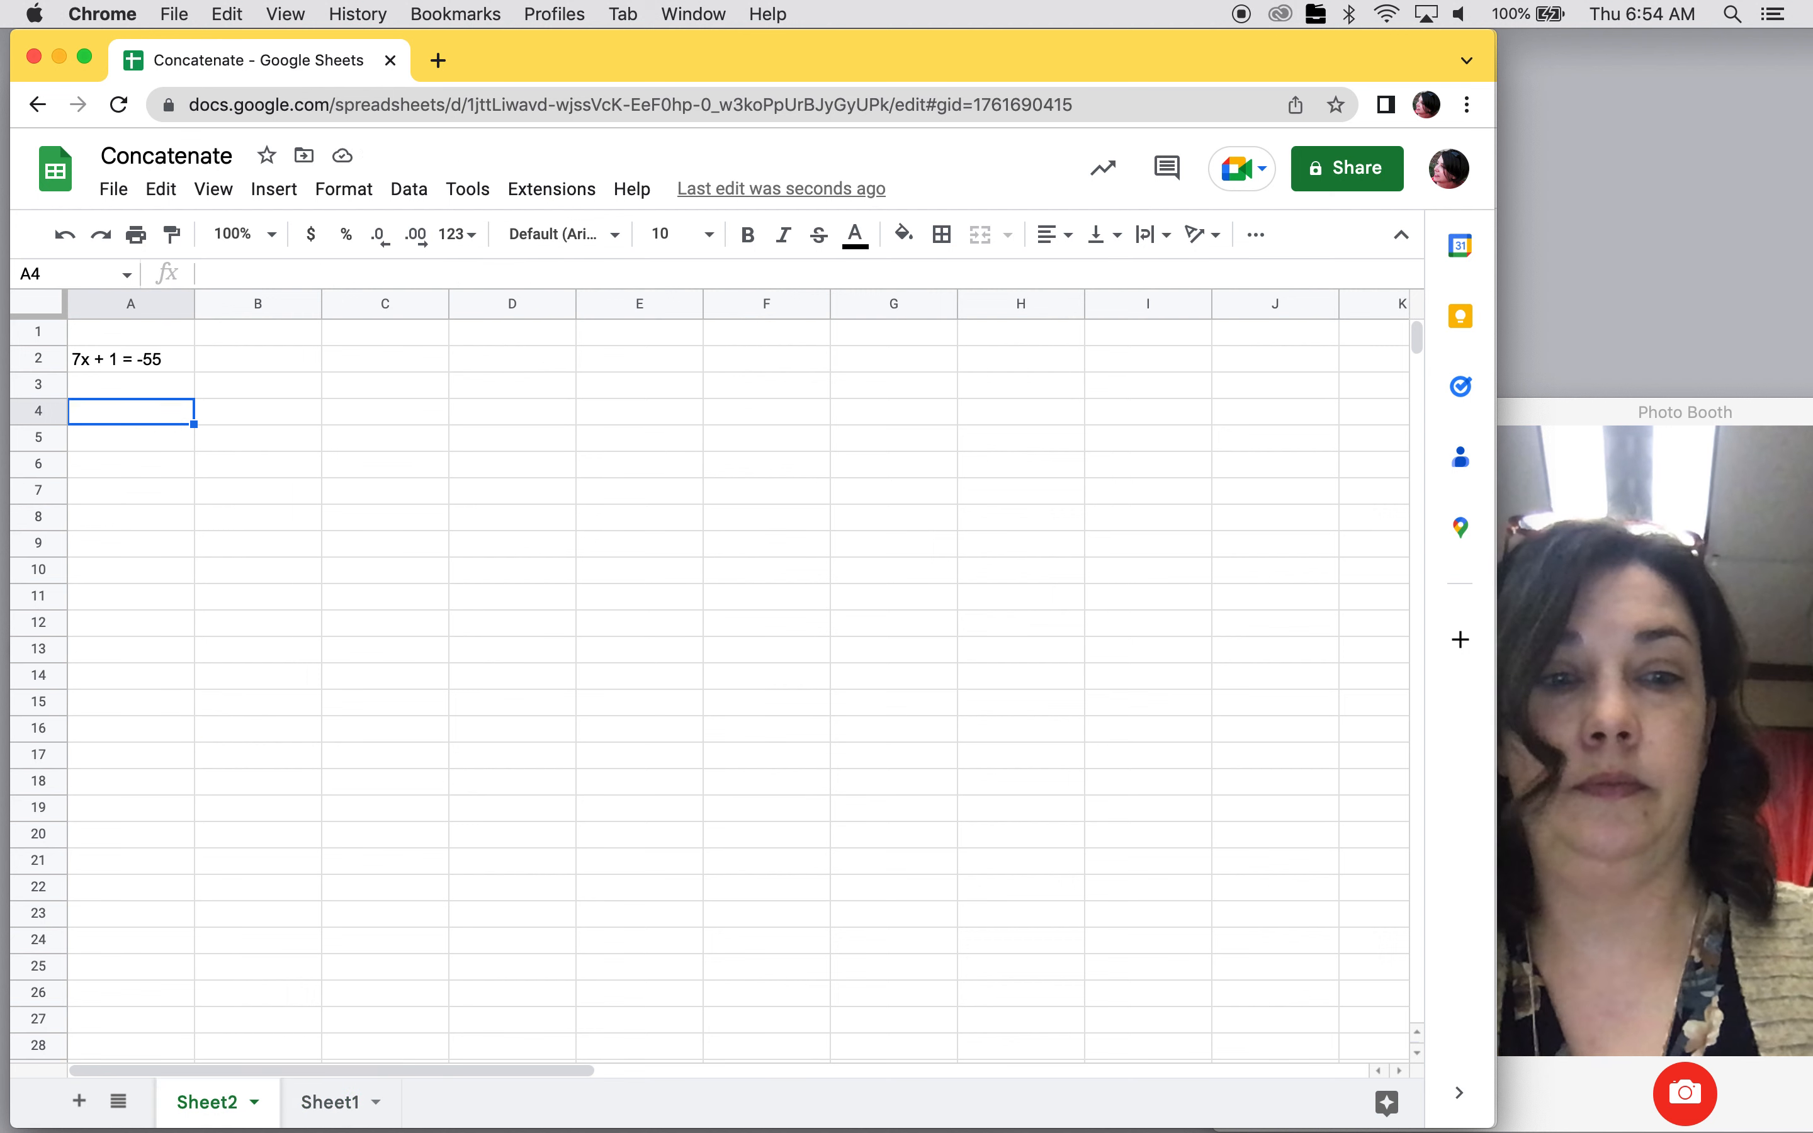
type("=")
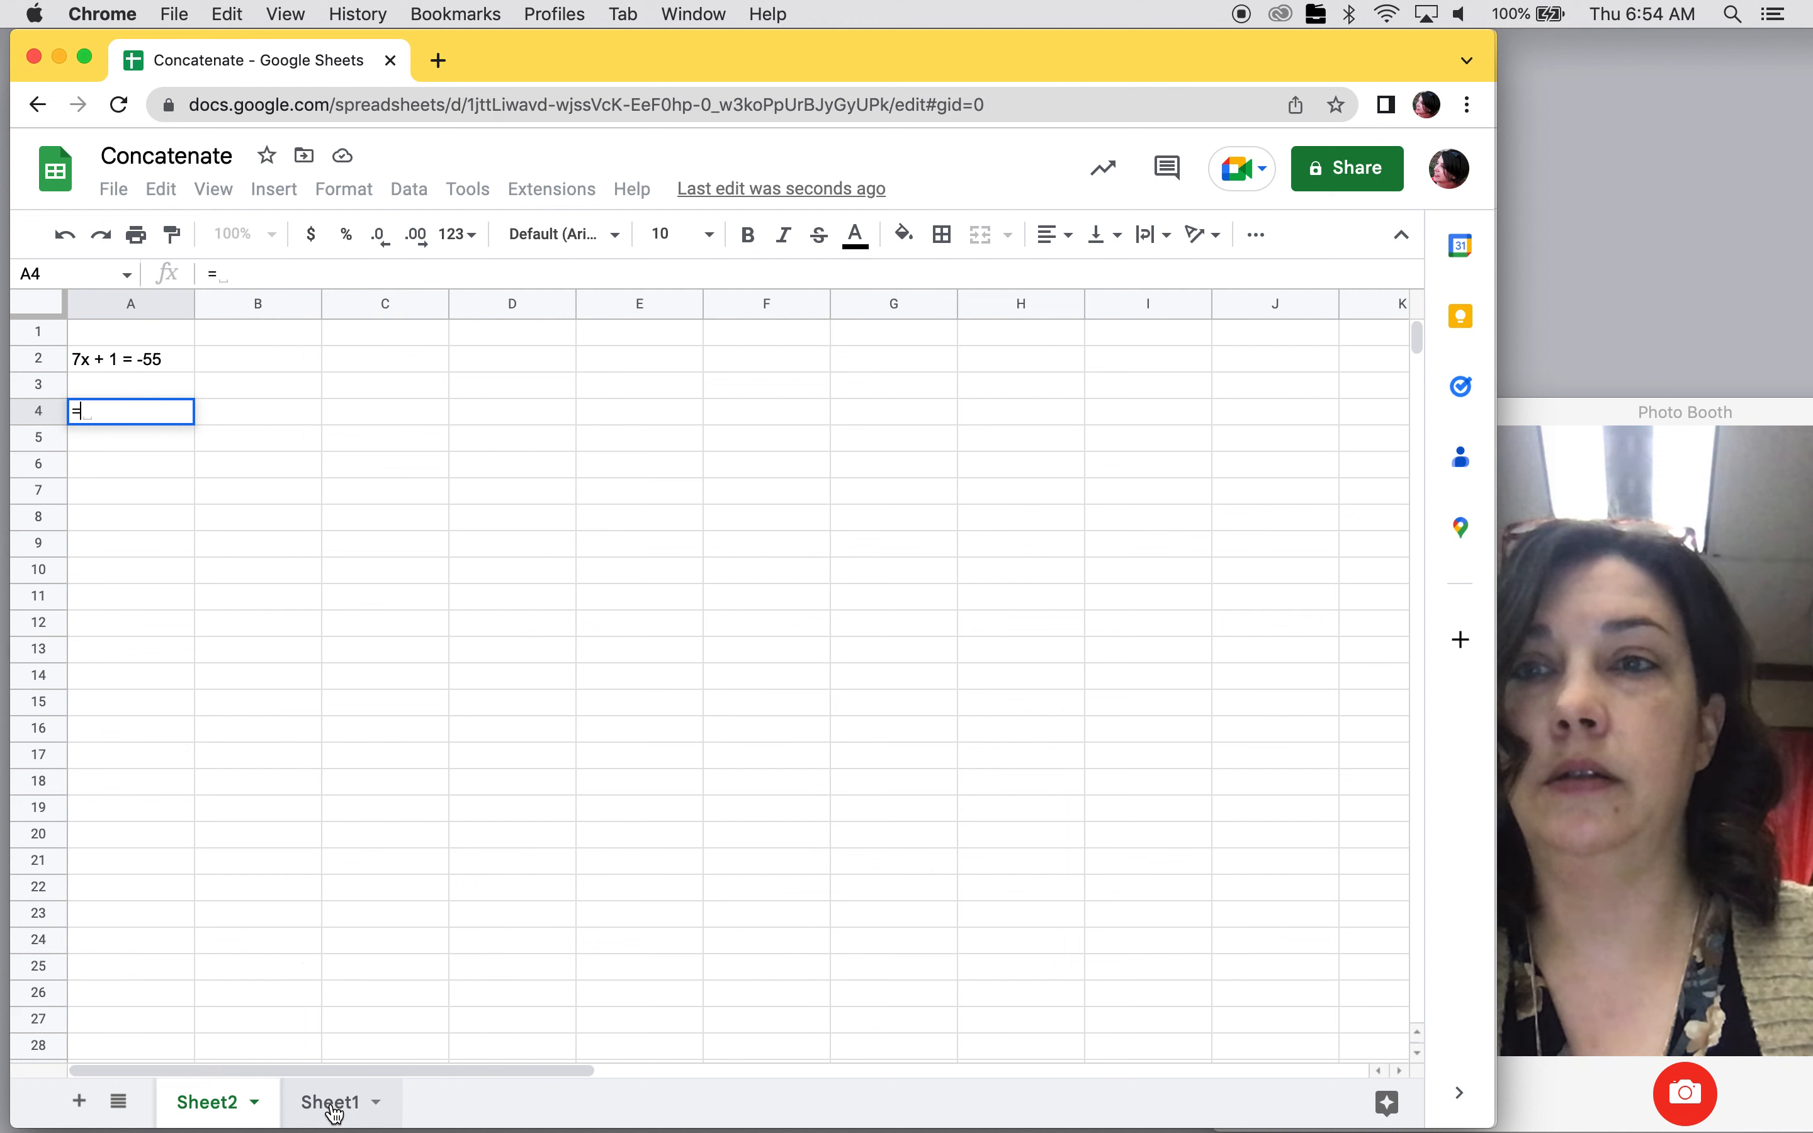
left_click(335, 1114)
left_click(141, 735)
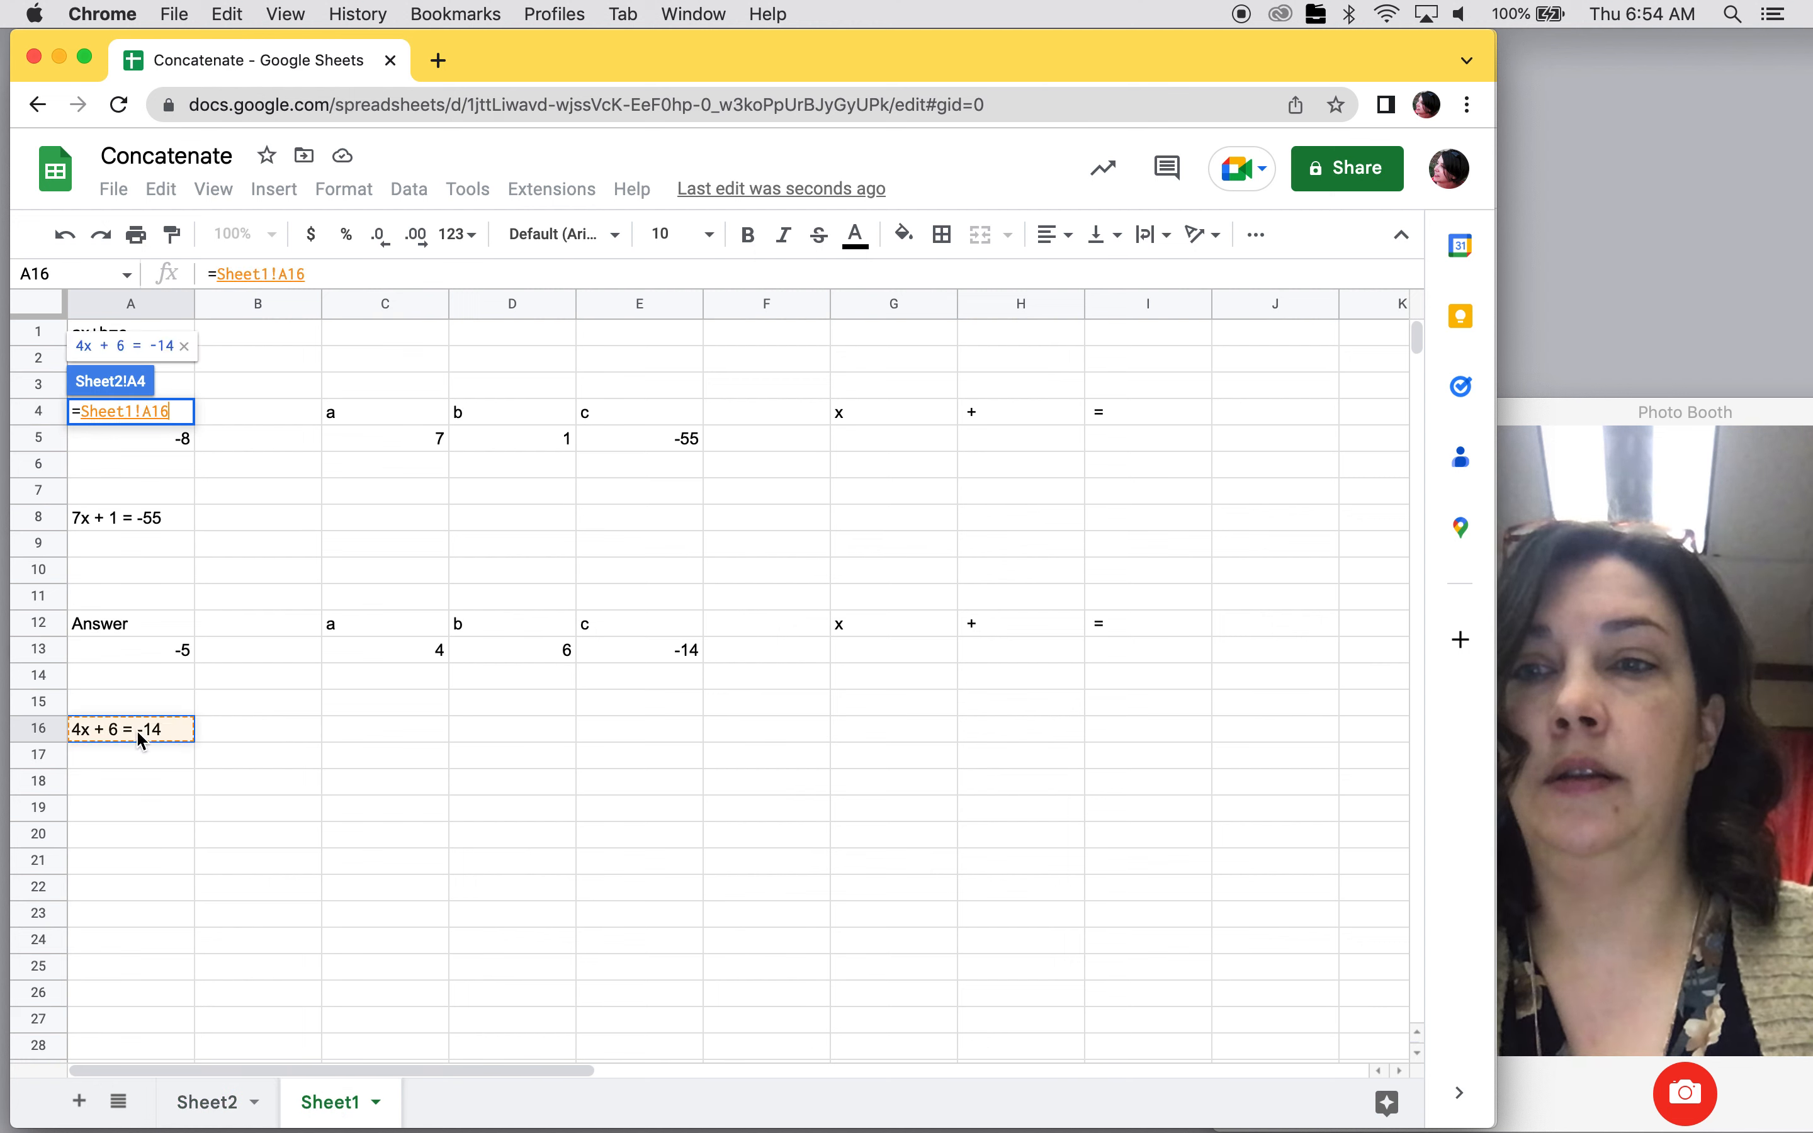
key("Return")
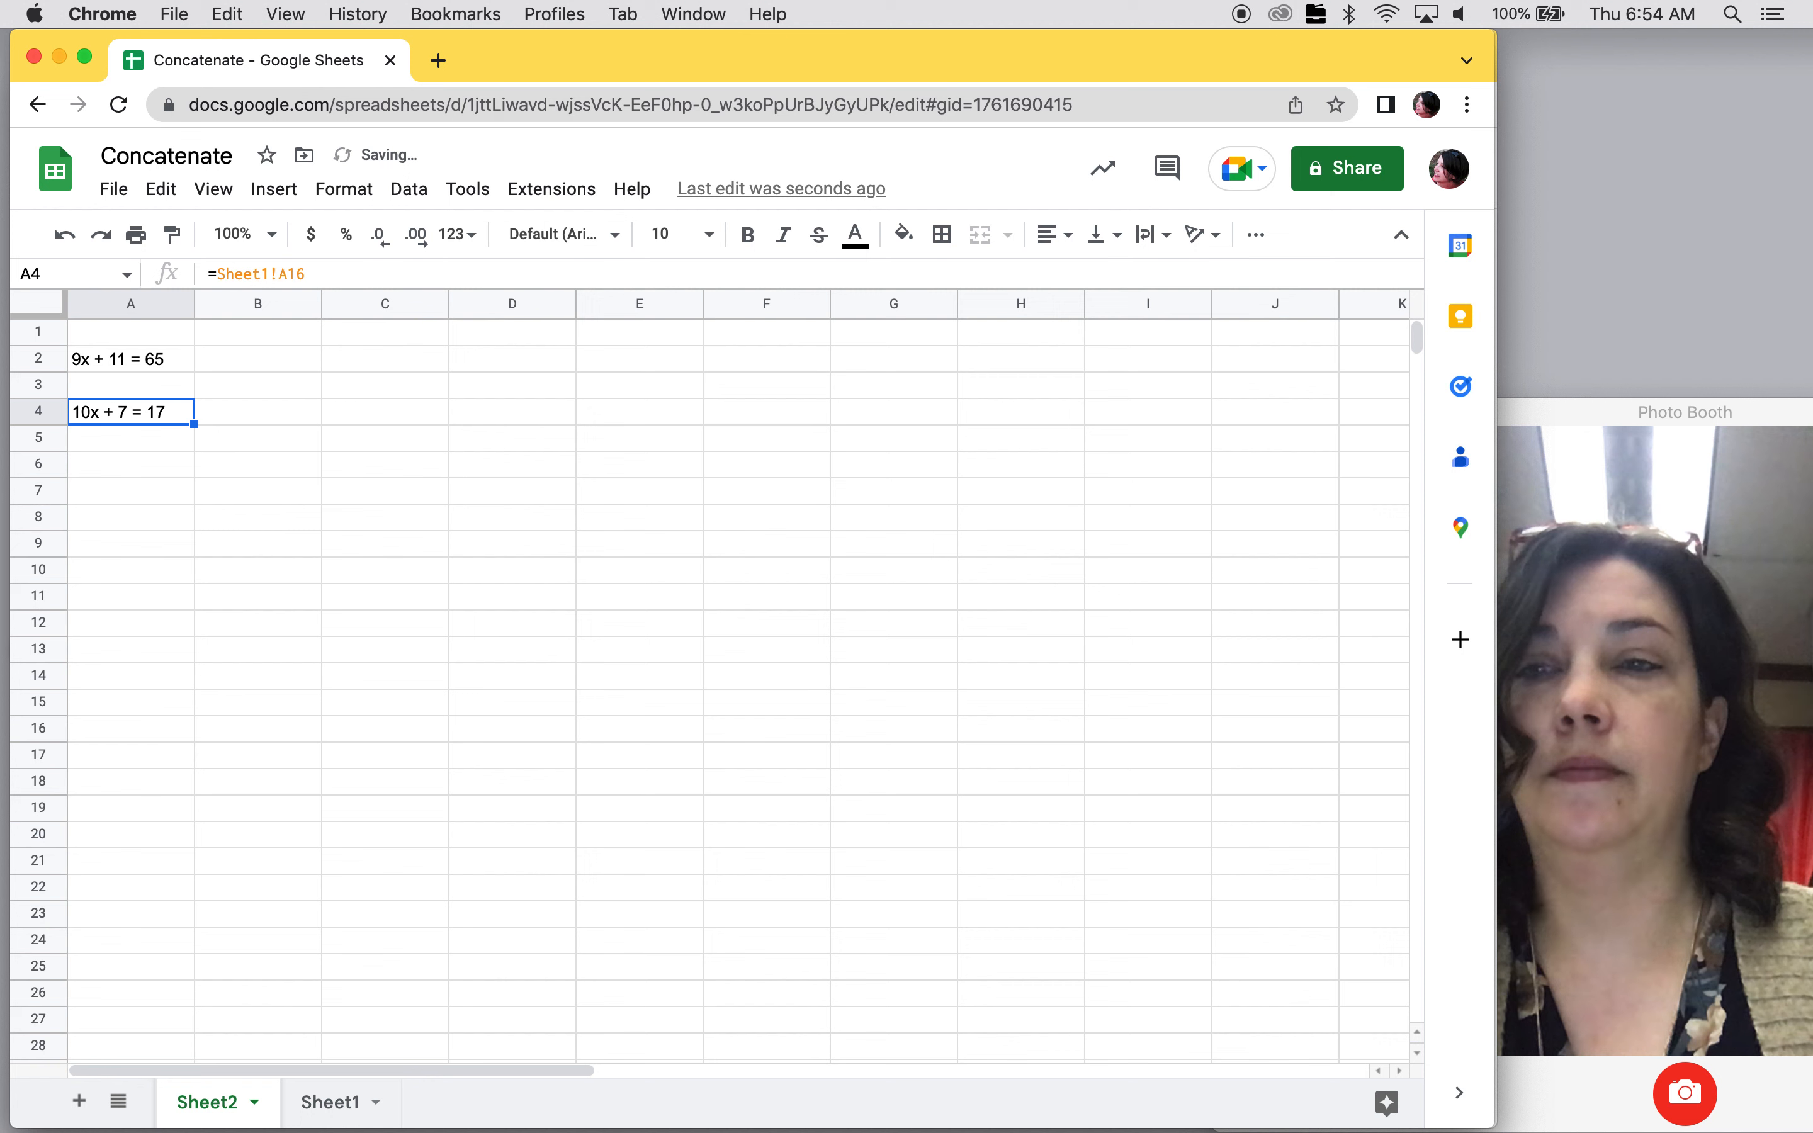
Recalculate the random equations from empty cell B4 of Sheet2, and check the answer cells A5 and A13 on Sheet1.
left_click(271, 425)
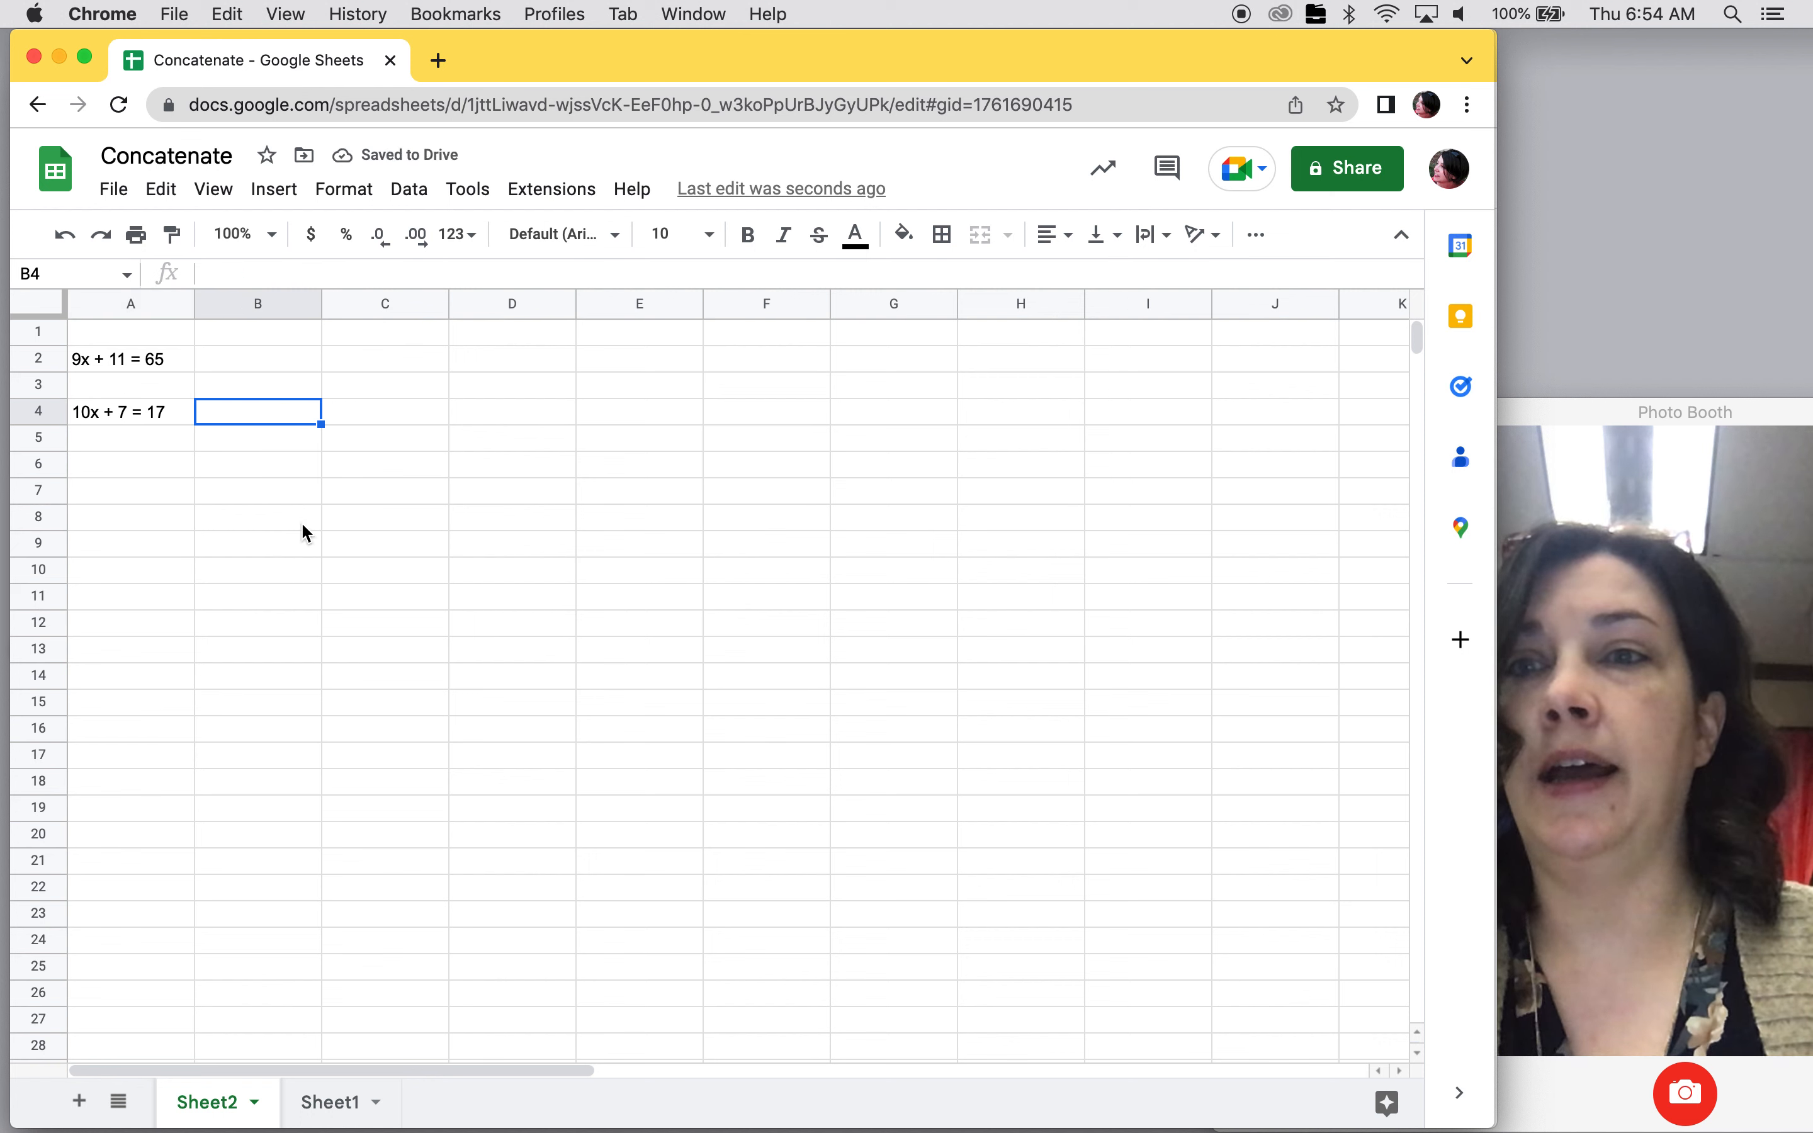
key("Delete")
key("Delete")
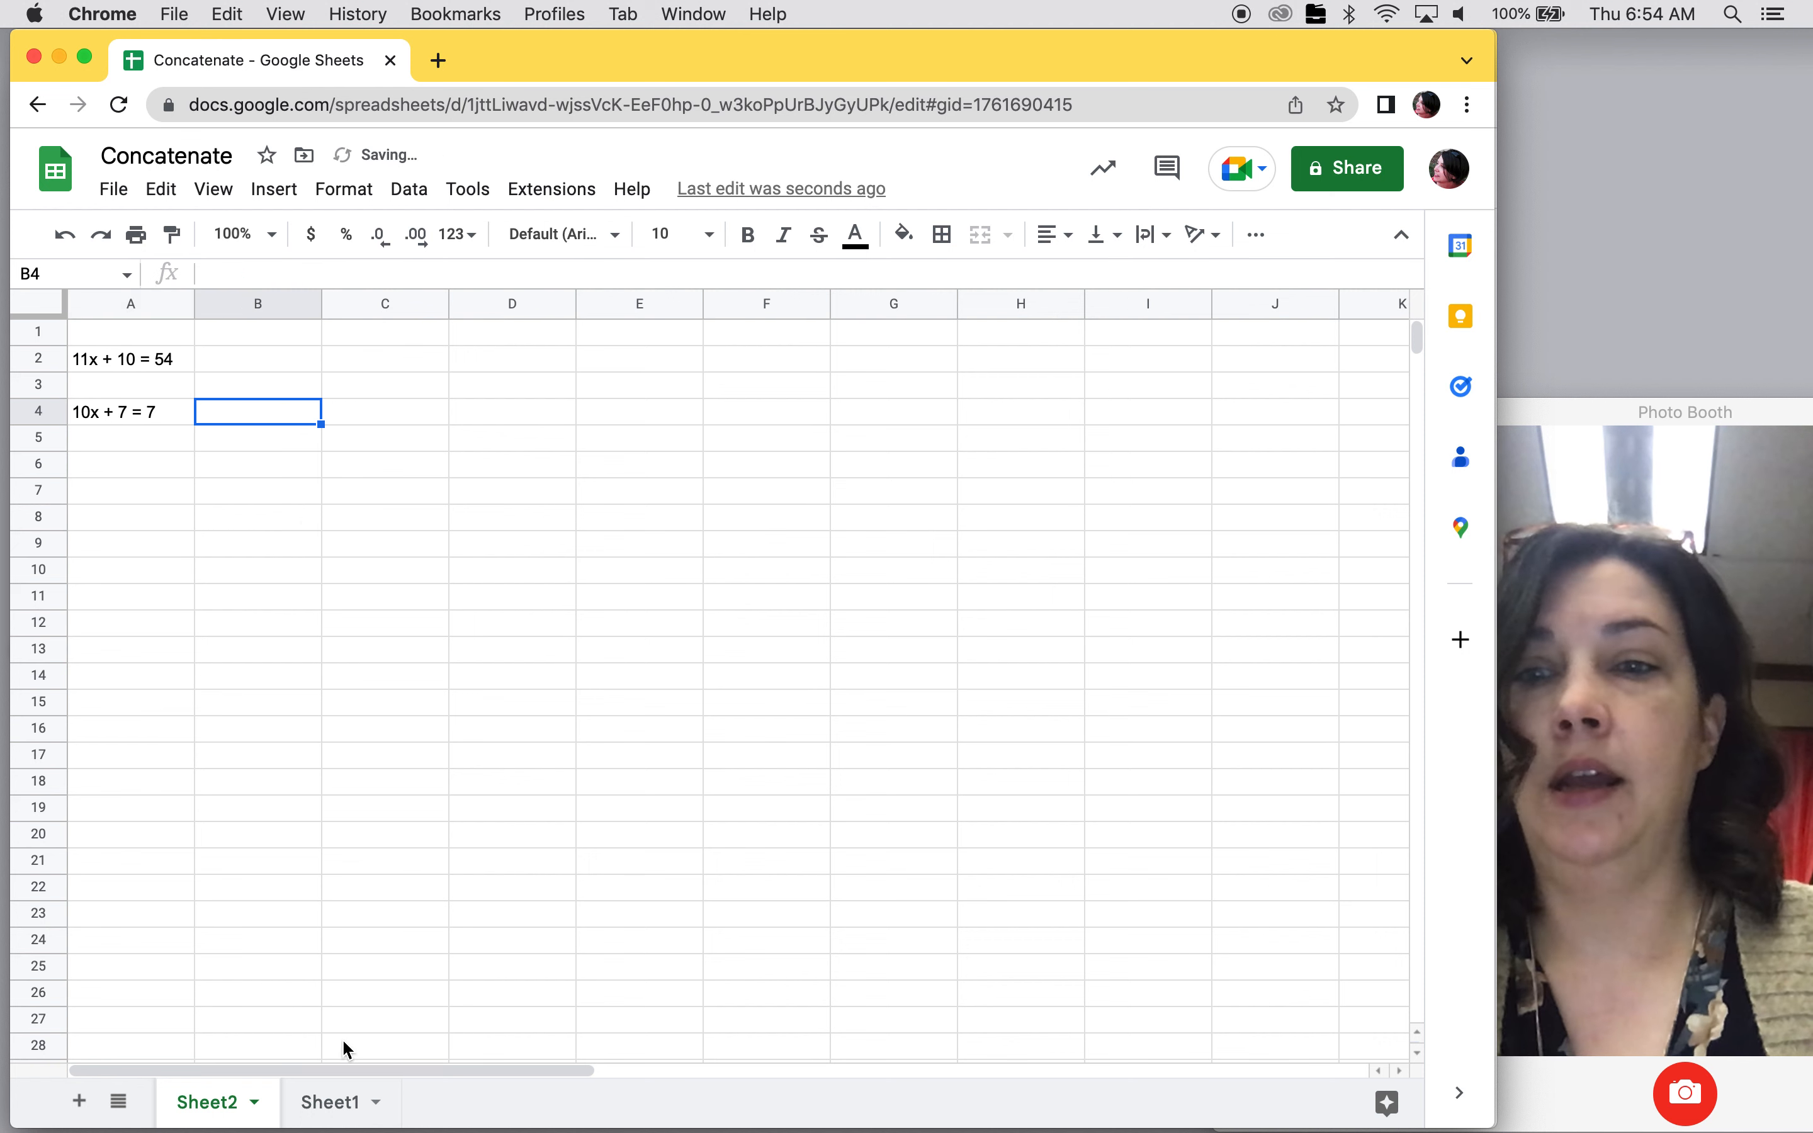
left_click(332, 1101)
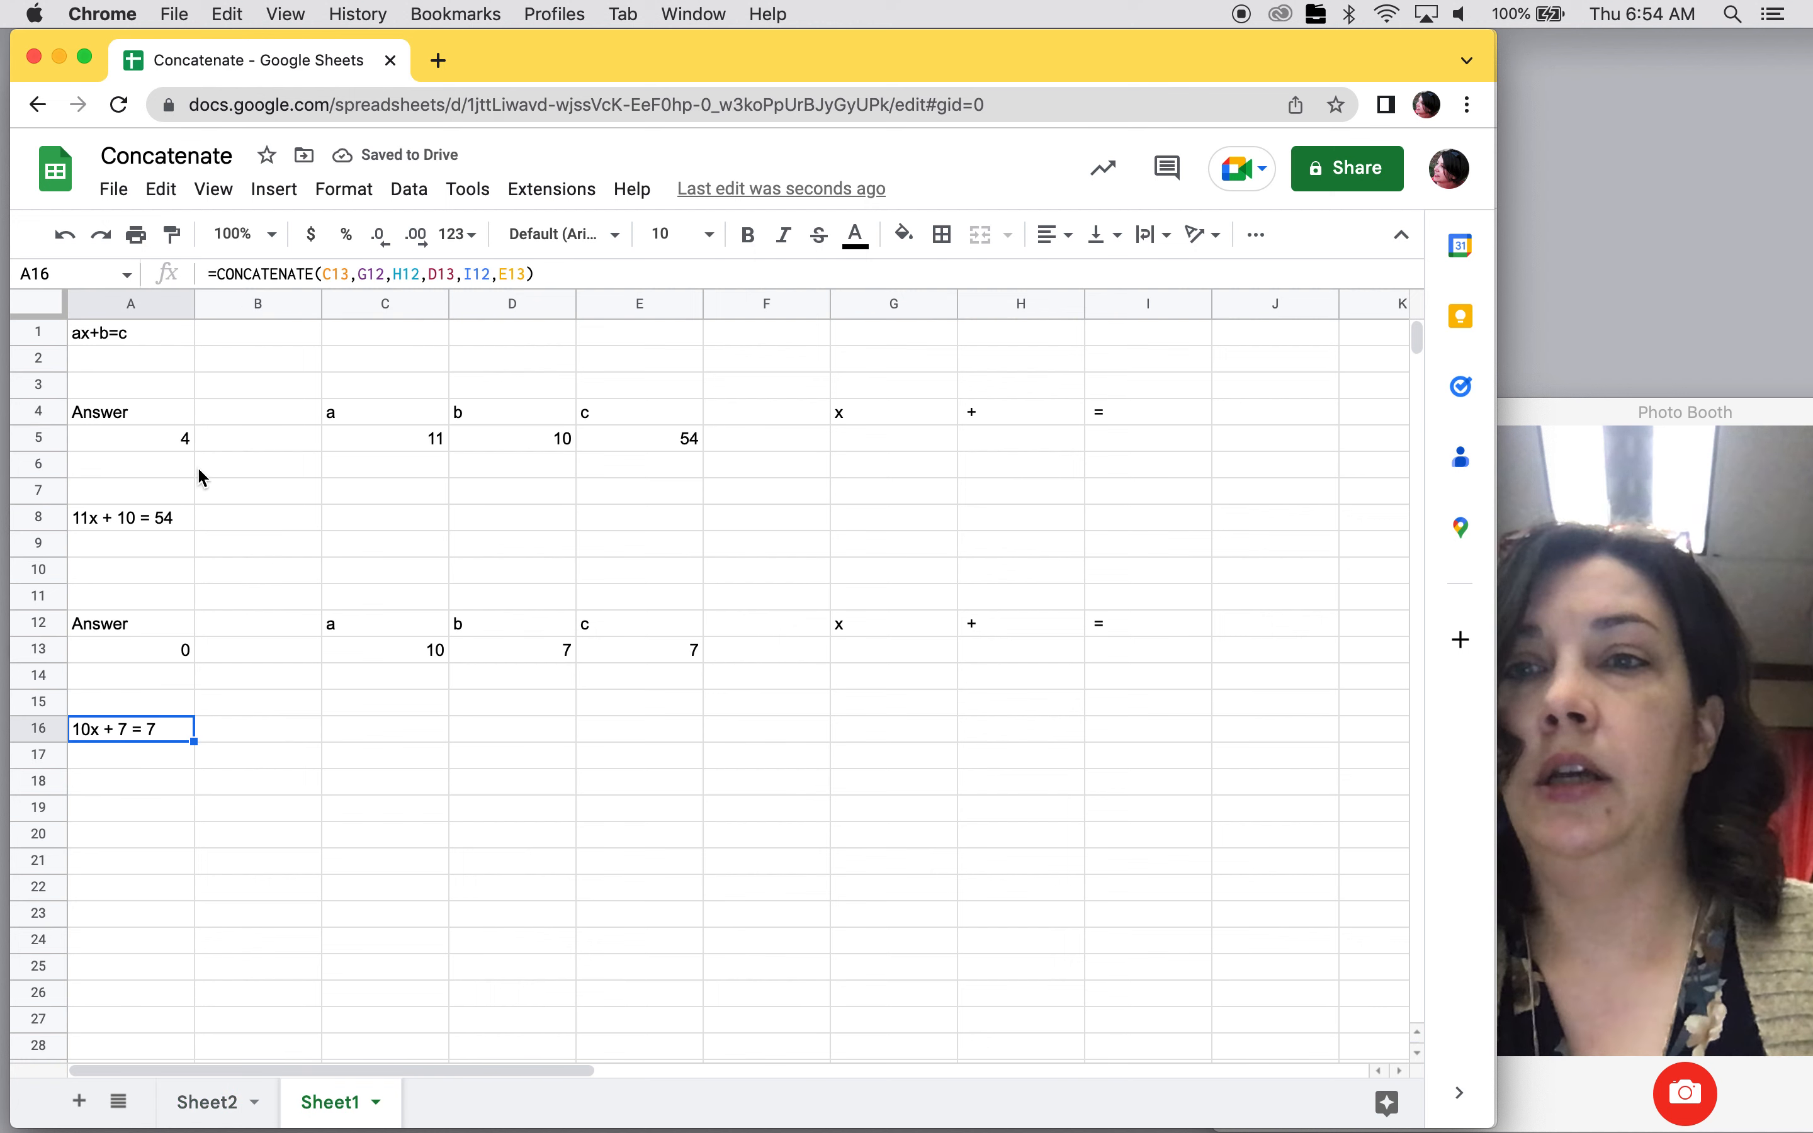
left_click(149, 444)
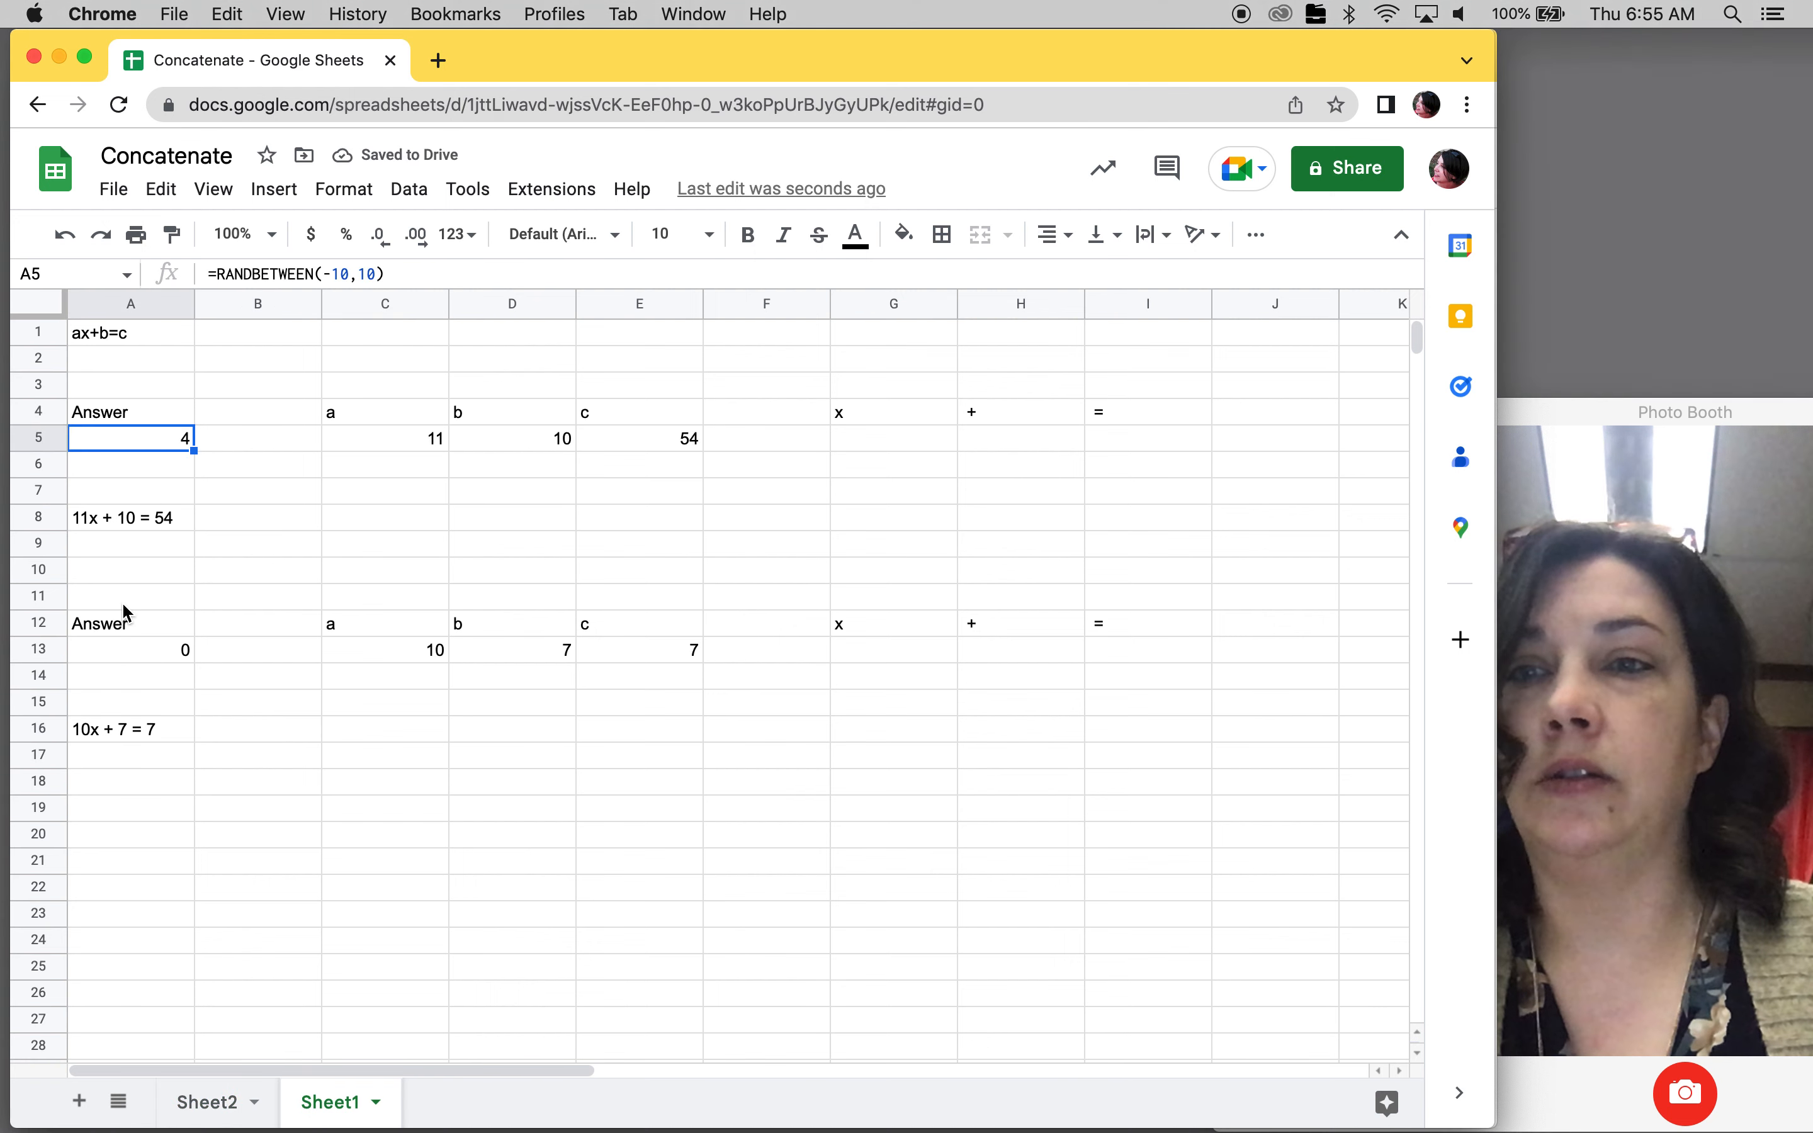
left_click(127, 646)
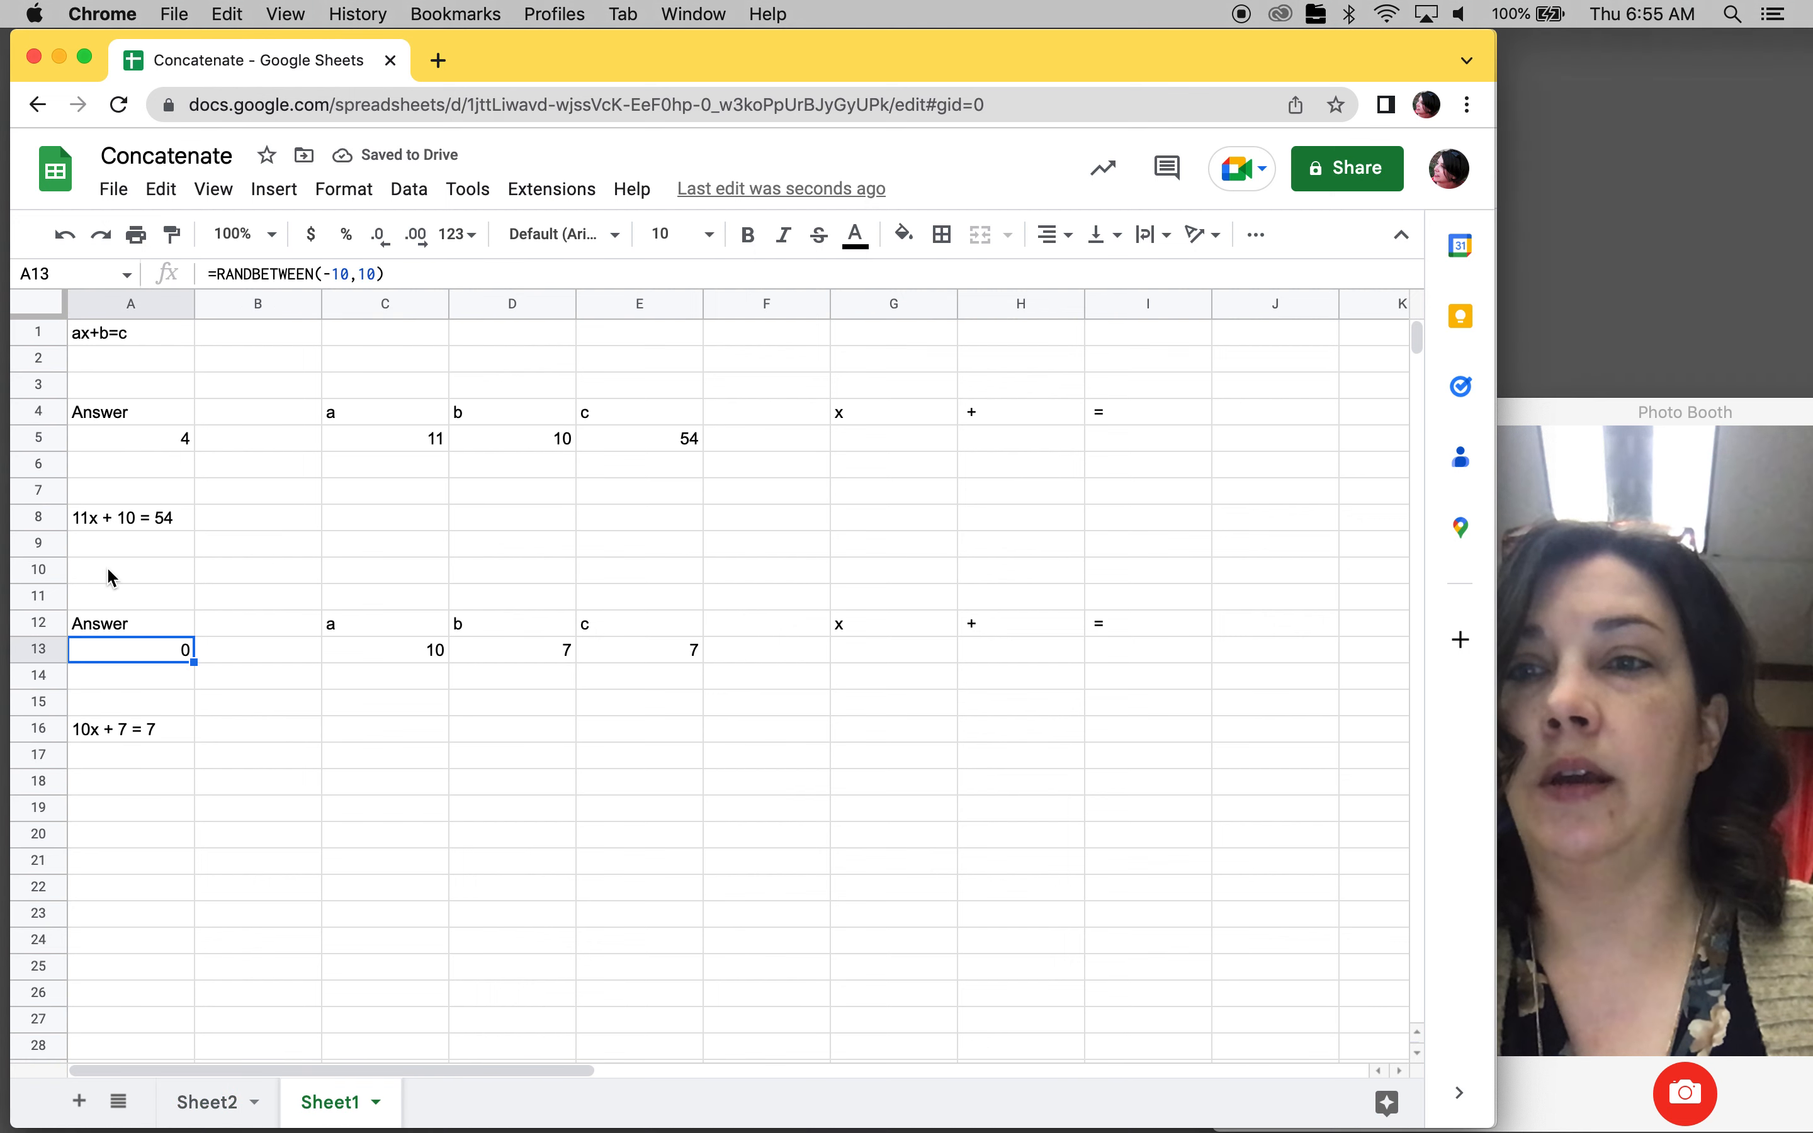
Label the two generator blocks on Sheet1 as Number 1 in A2 and Number 2 in A10, and return to Sheet2.
left_click(131, 370)
type("Number 1")
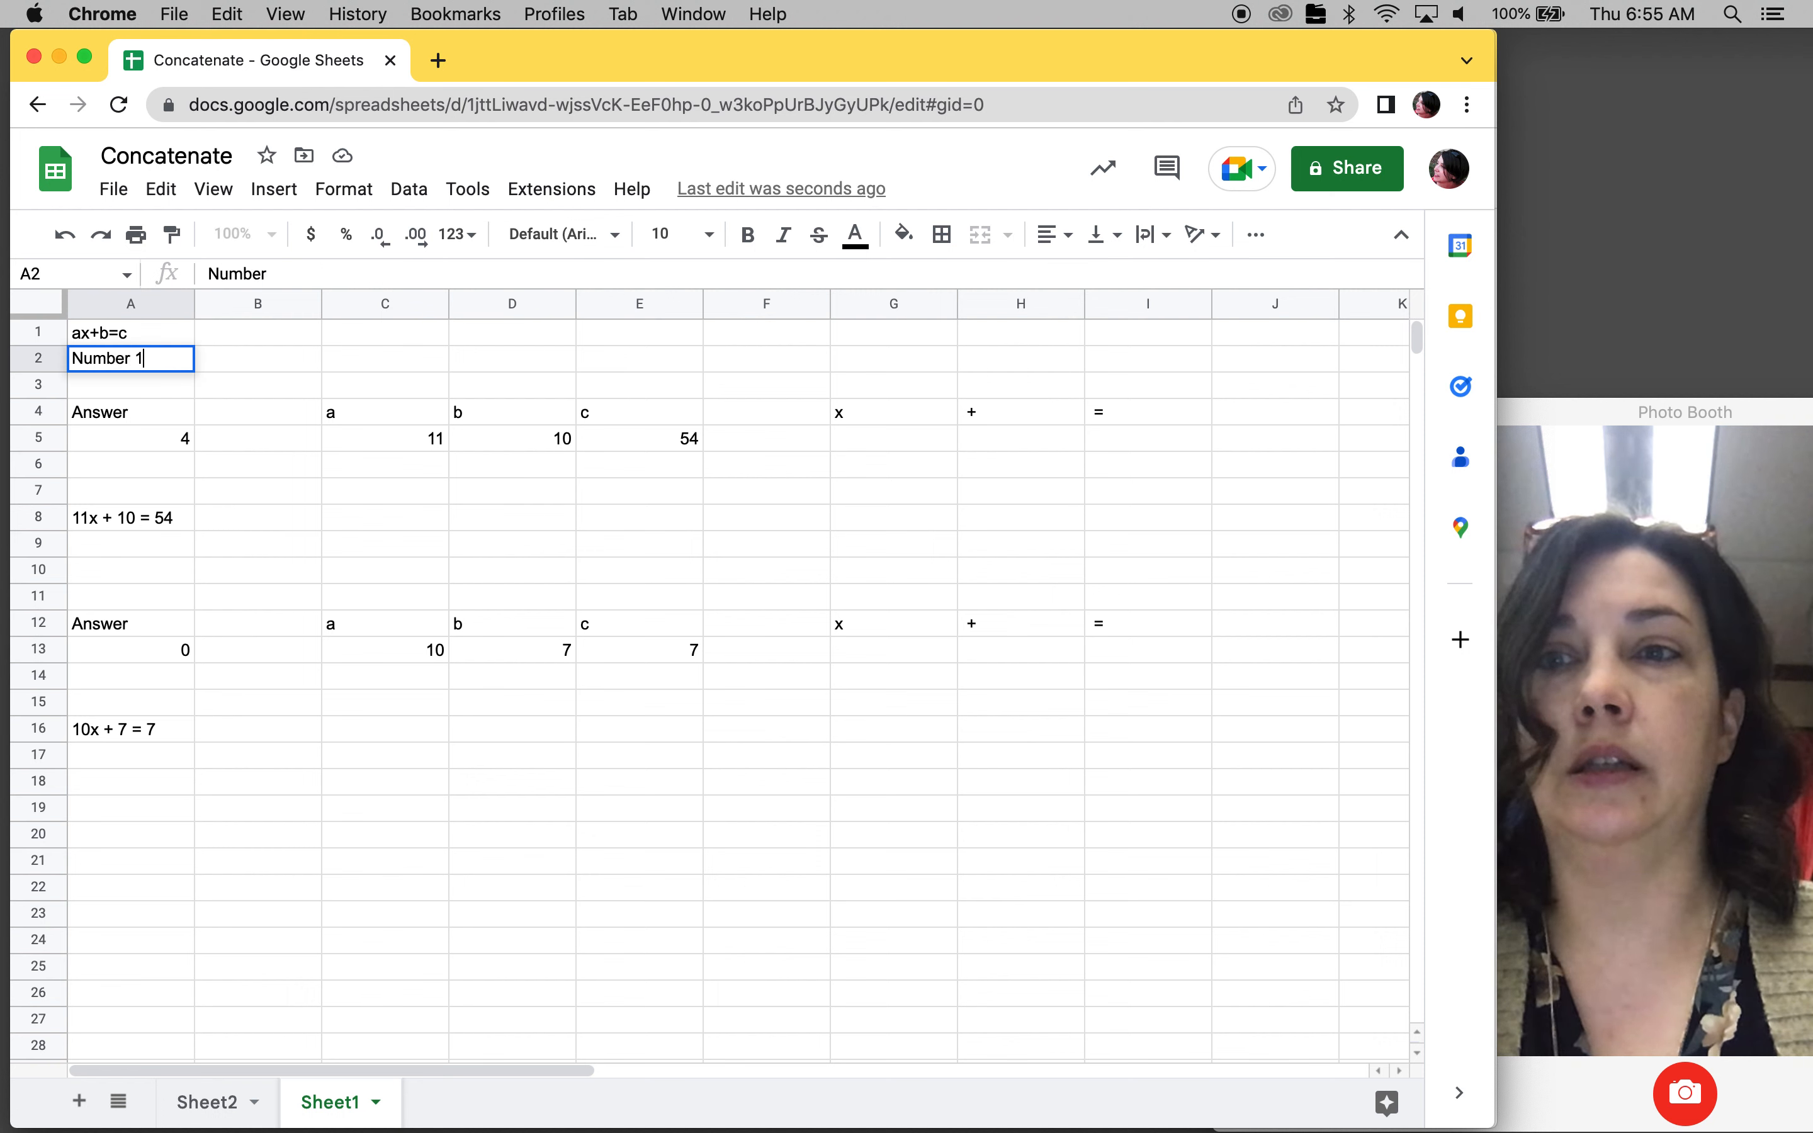
left_click(121, 577)
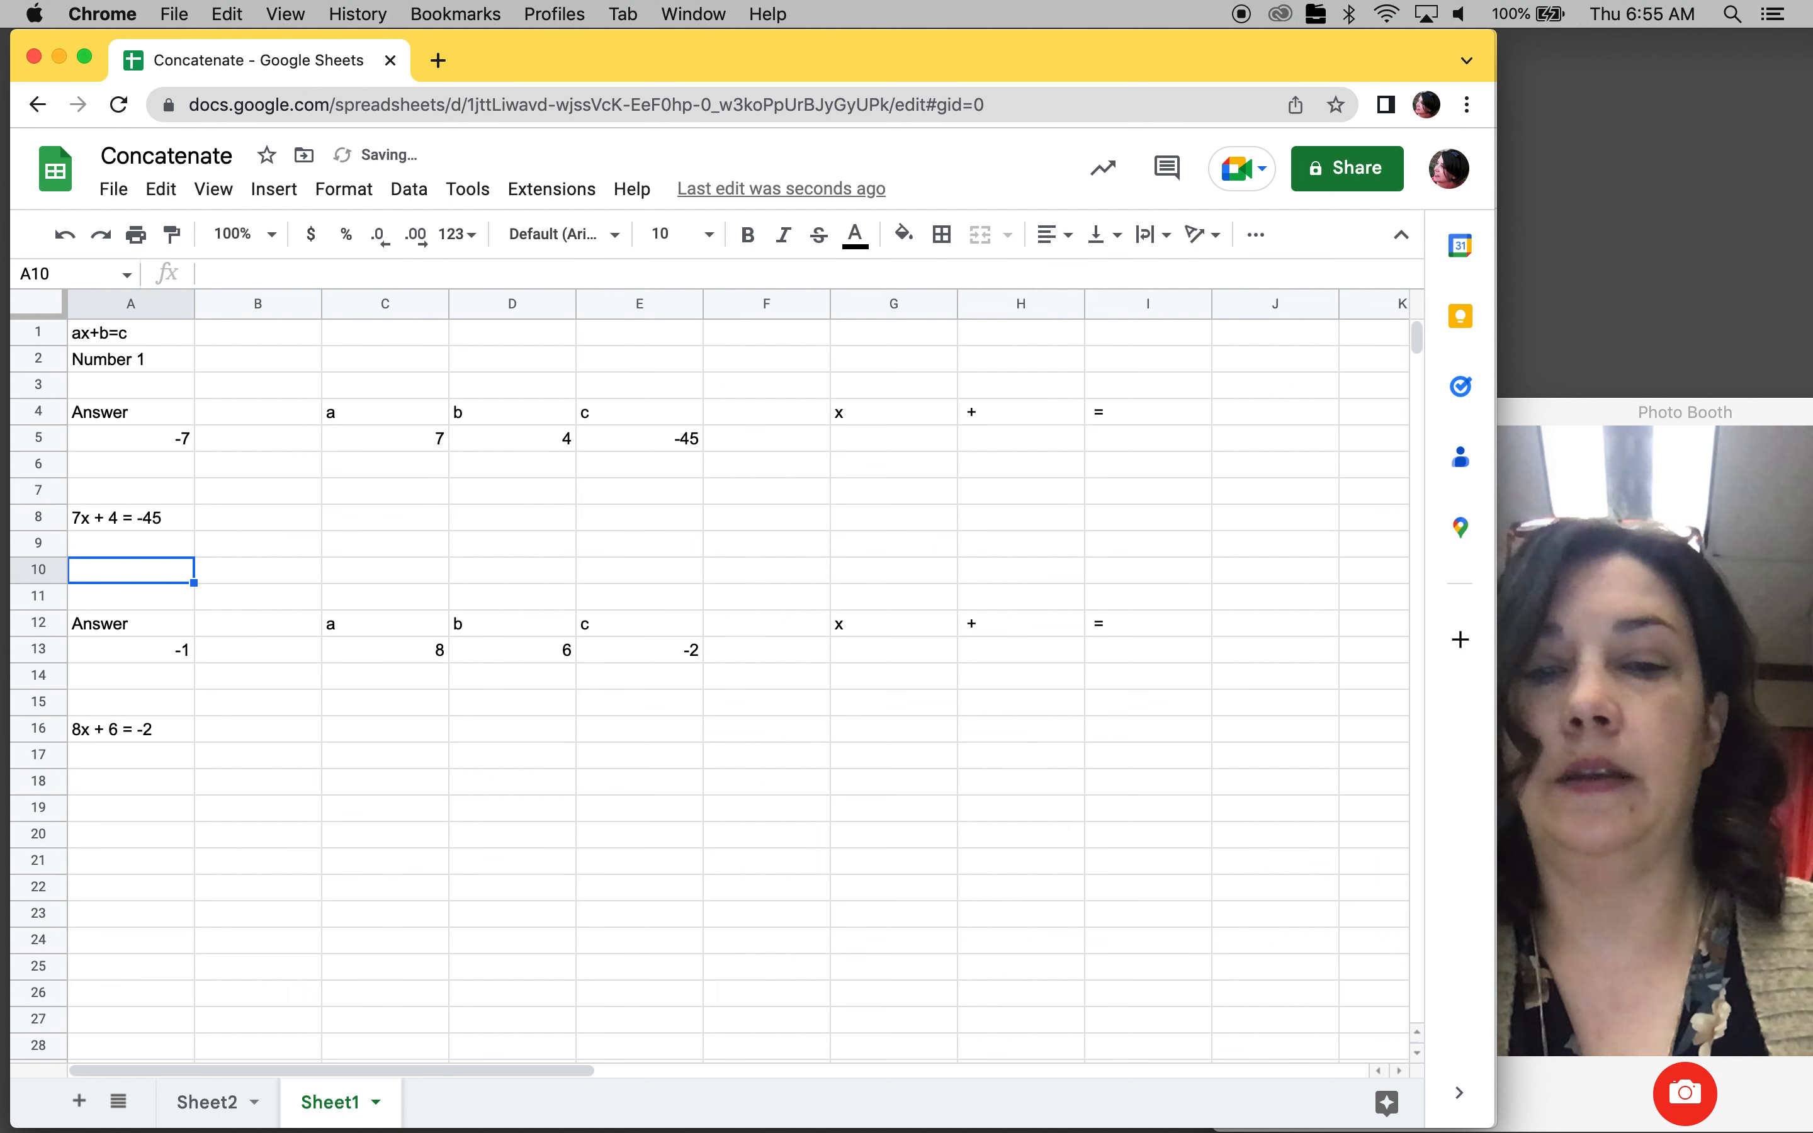
type("Number 2")
key("Return")
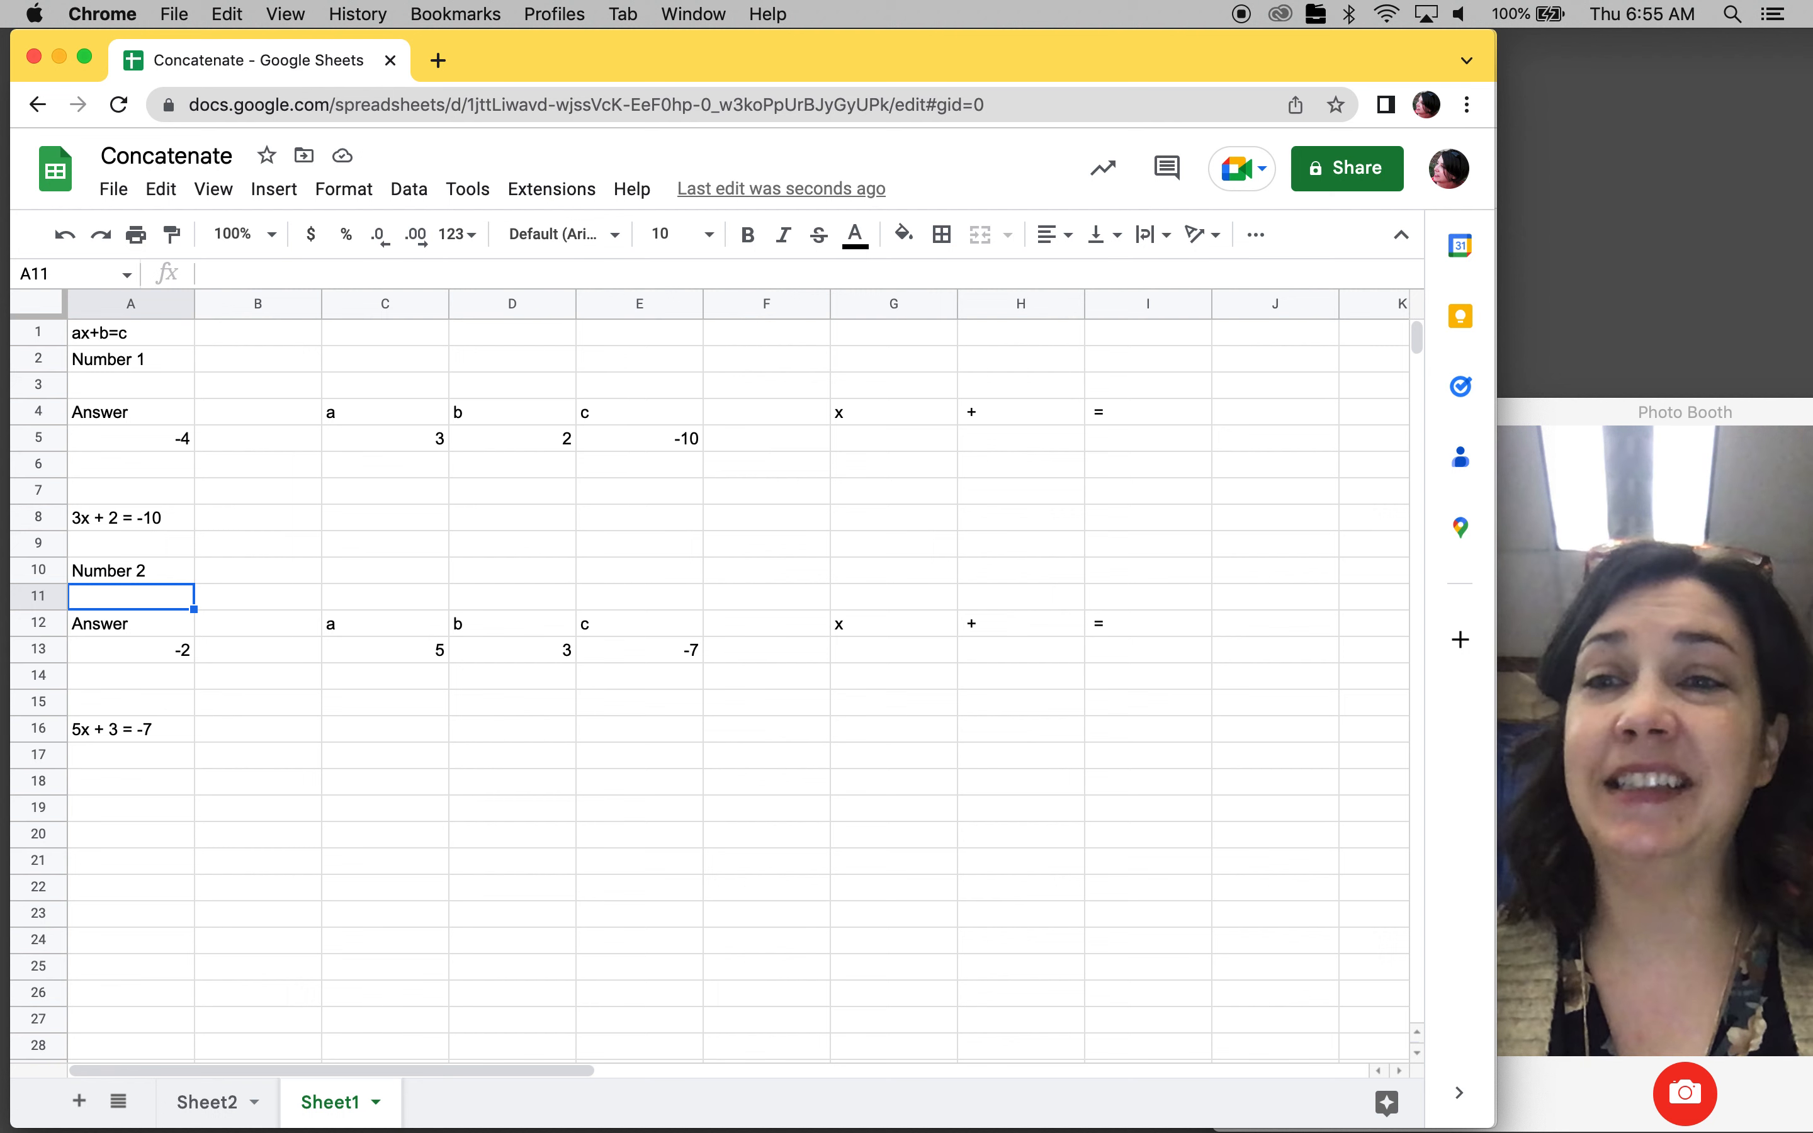
left_click(217, 1103)
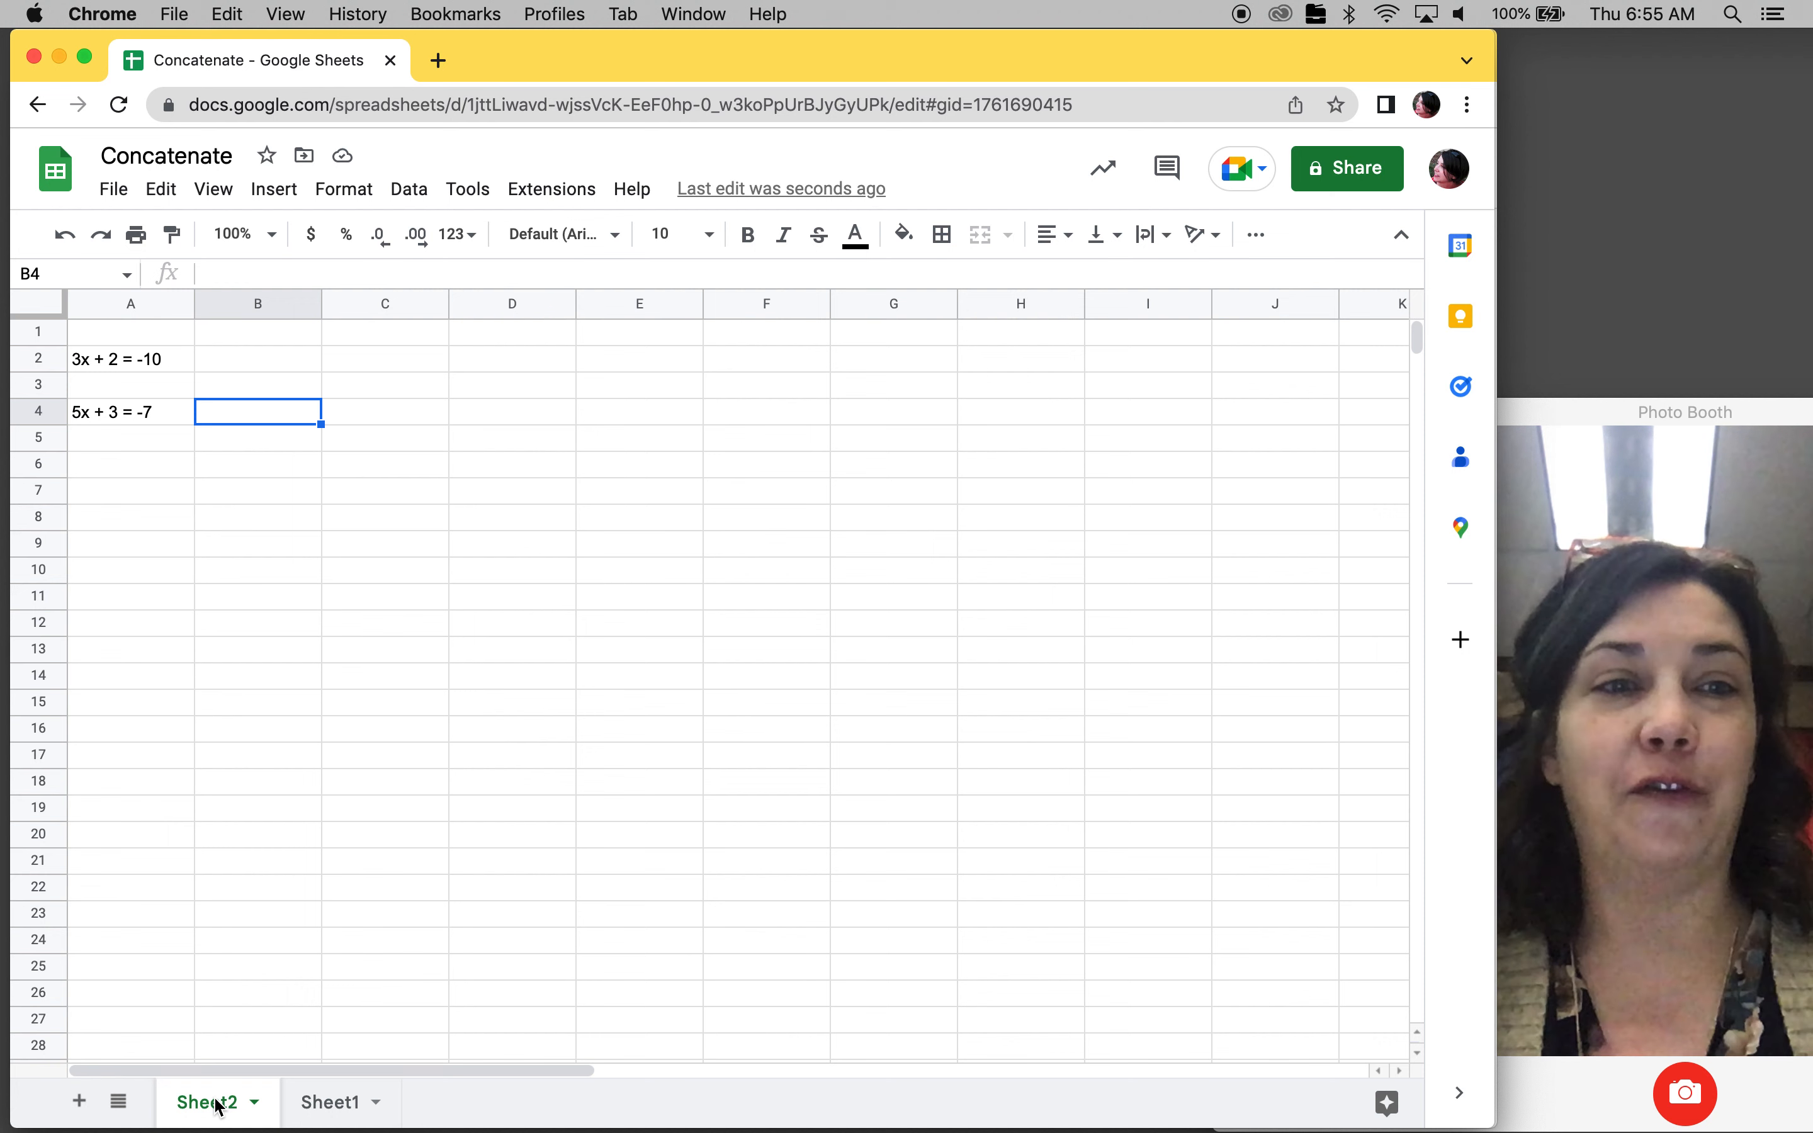
mouse_move(915, 1124)
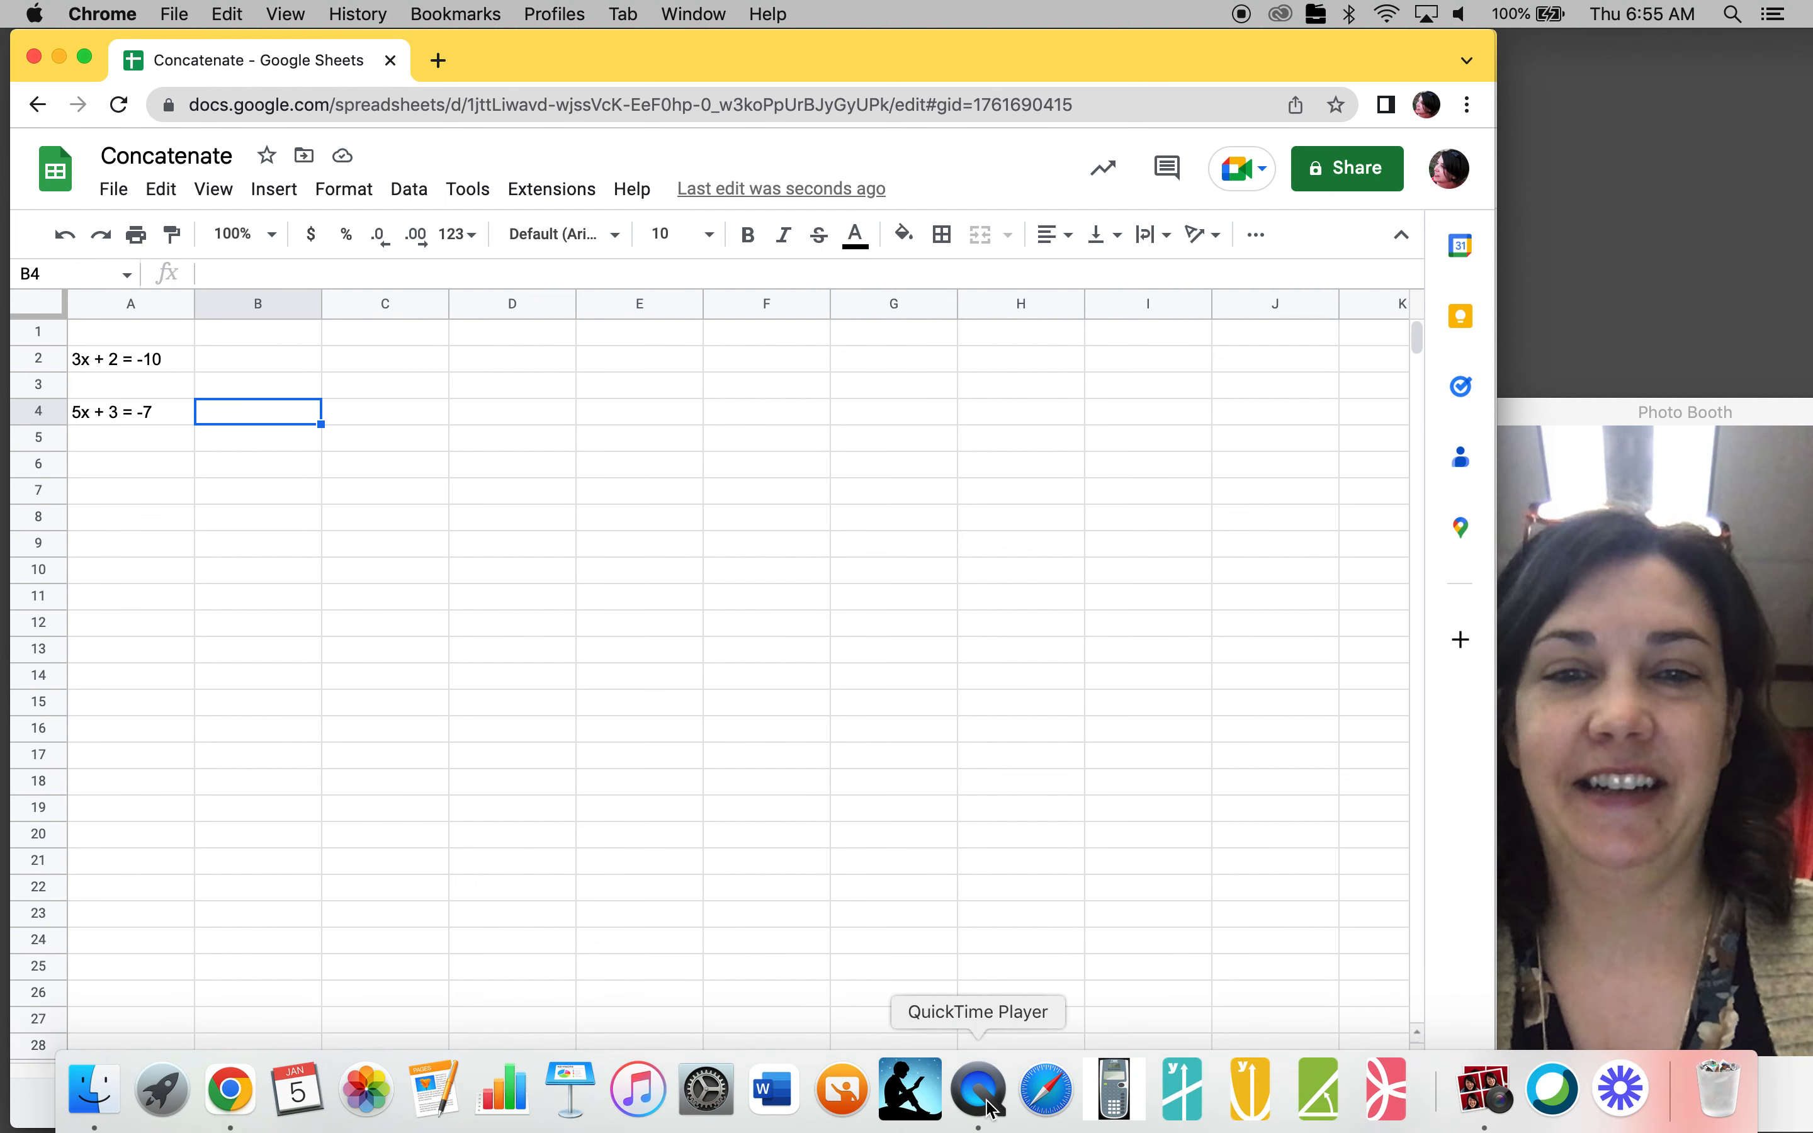